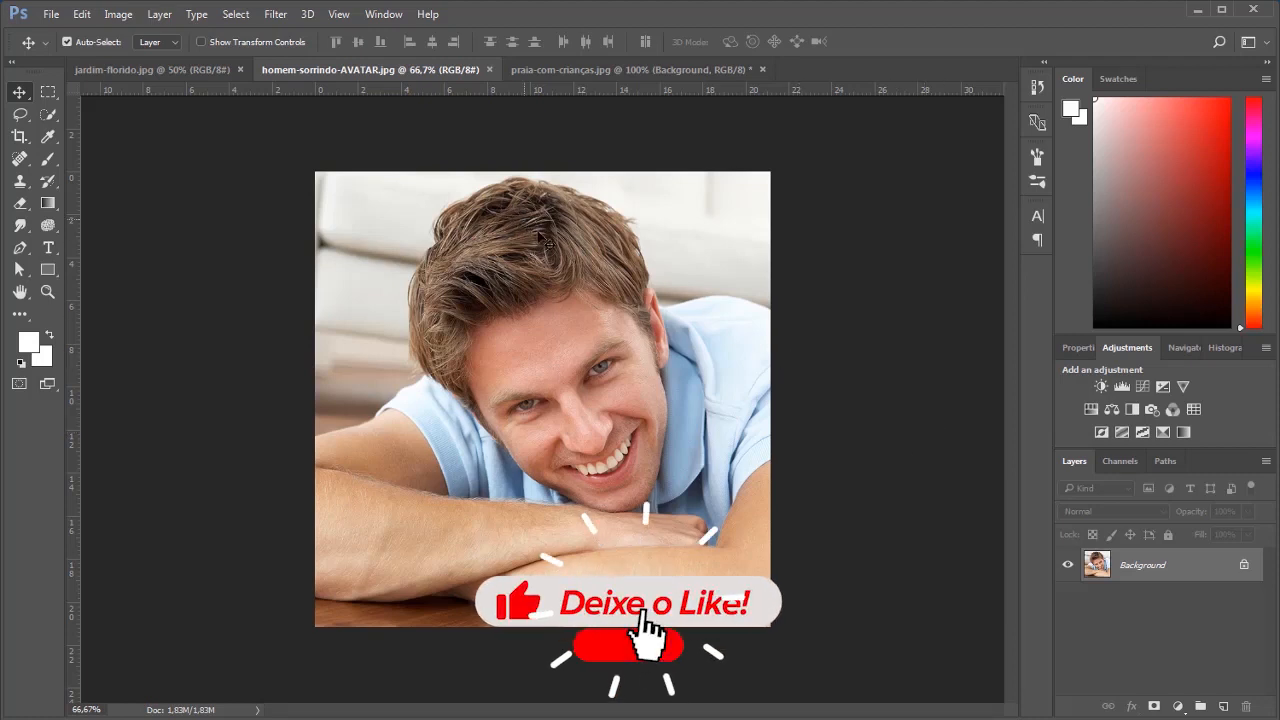
# - Start a Pinch distortion on the portrait with an amount of -100 % and preview the effect at 33.3 % zoom
pyautogui.click(276, 15)
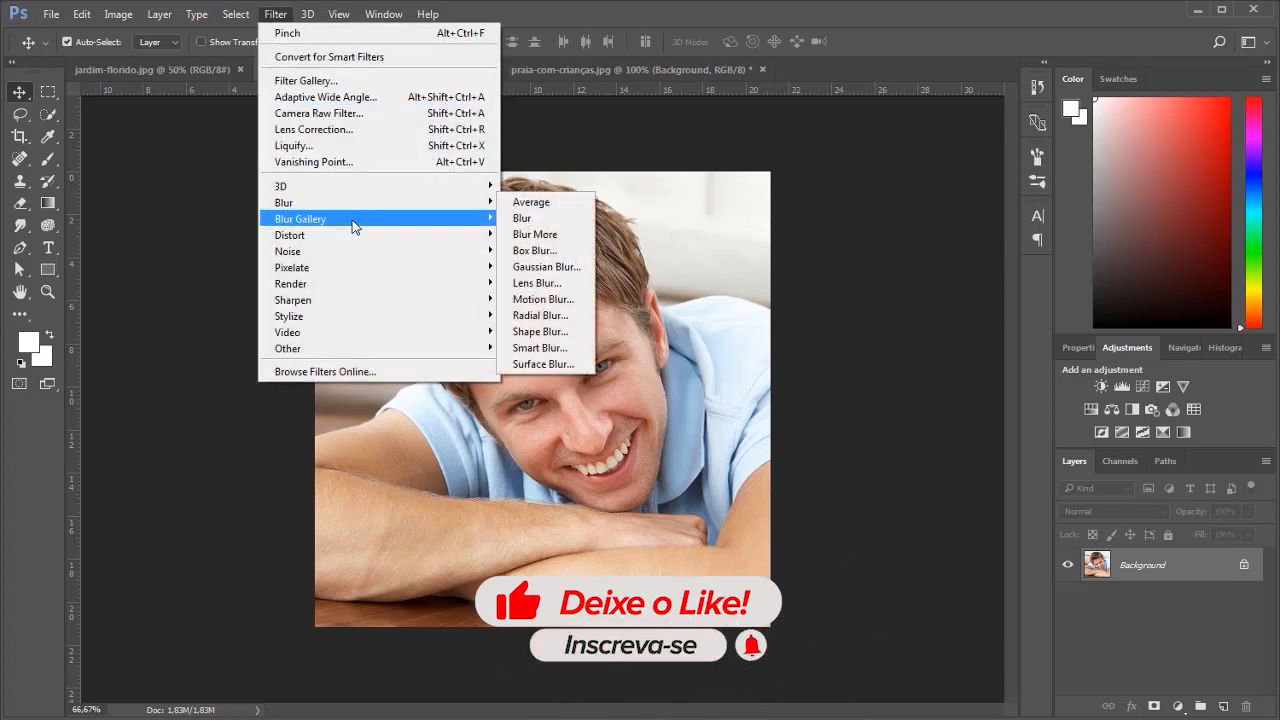
pyautogui.moveTo(352, 226)
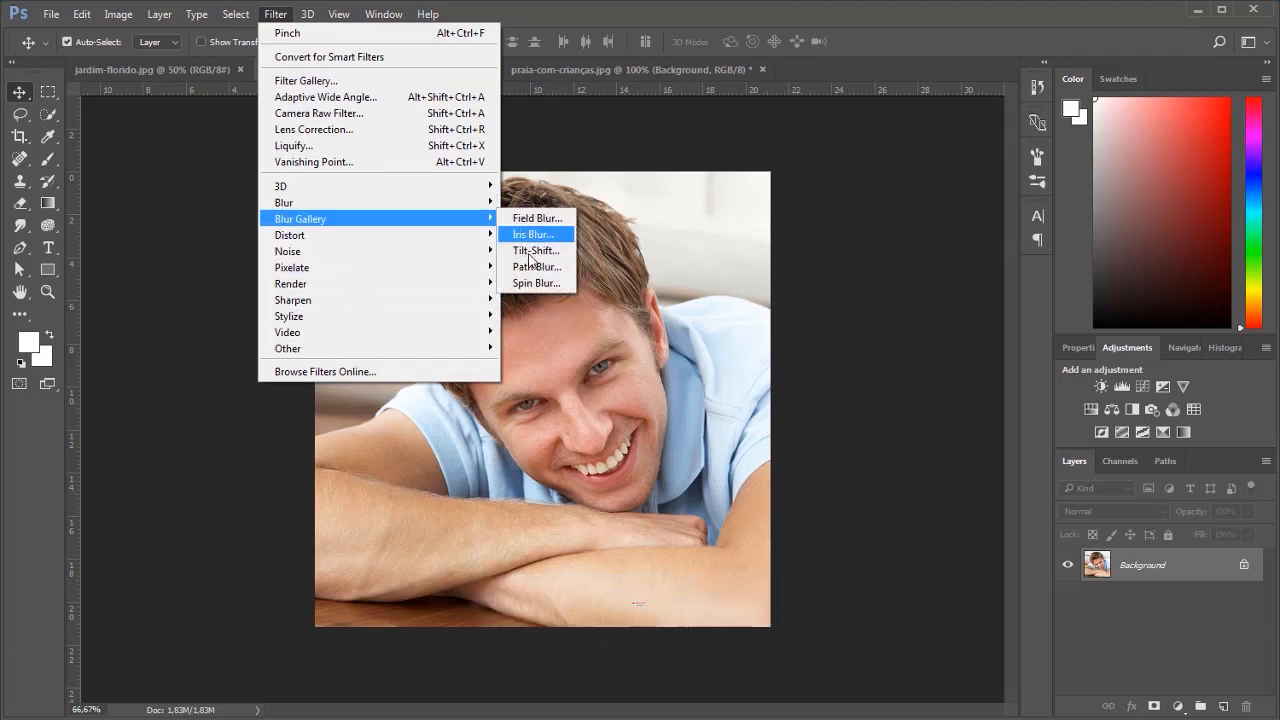
pyautogui.moveTo(390, 245)
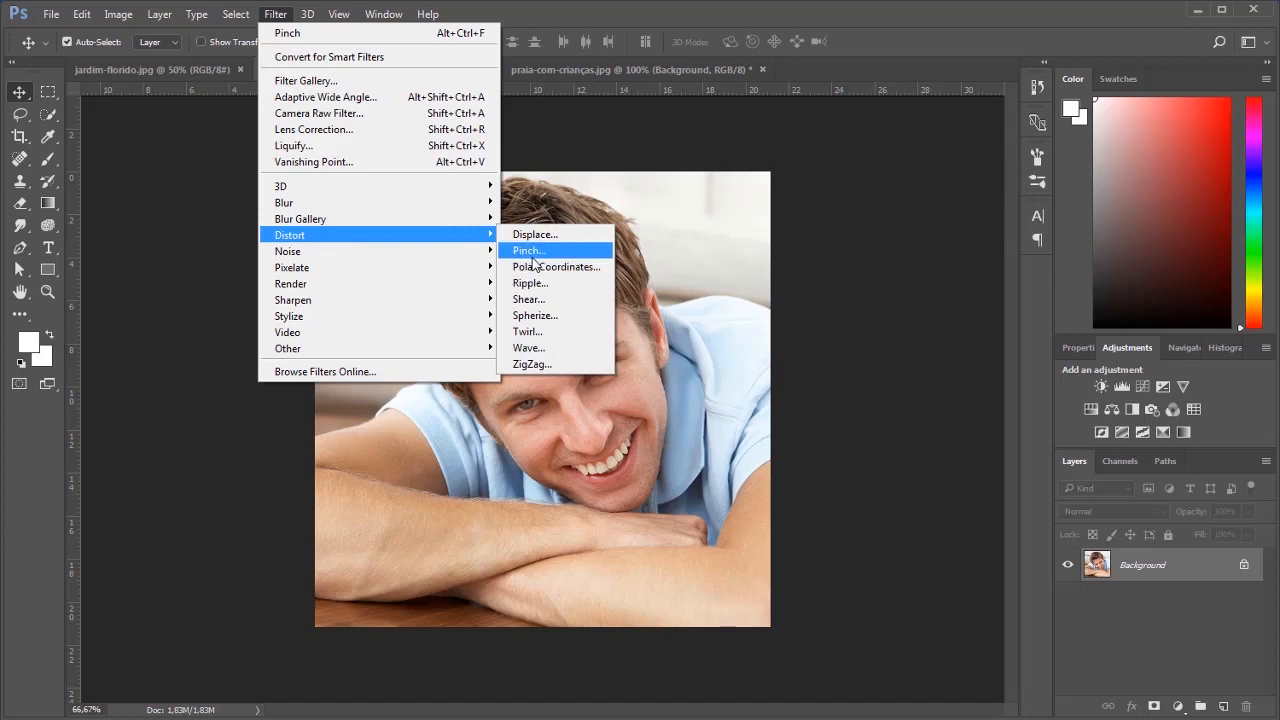
pyautogui.click(557, 257)
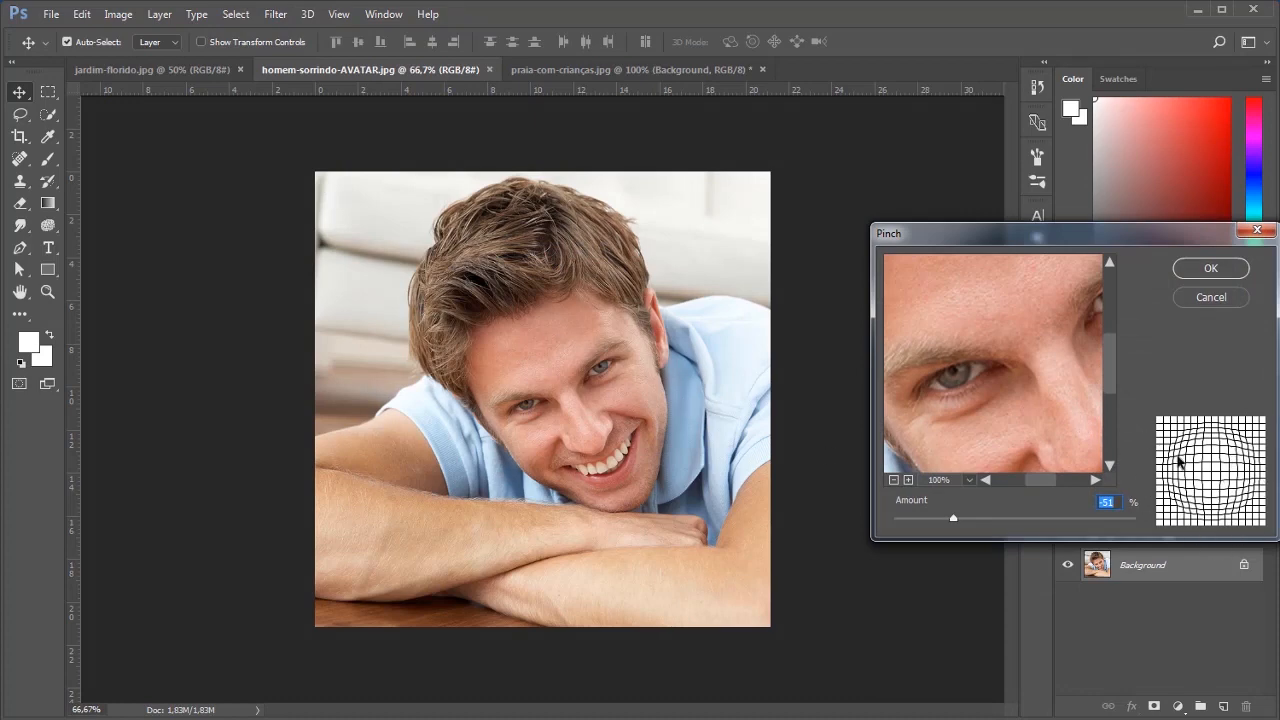
pyautogui.moveTo(1131, 238); pyautogui.dragTo(1058, 175)
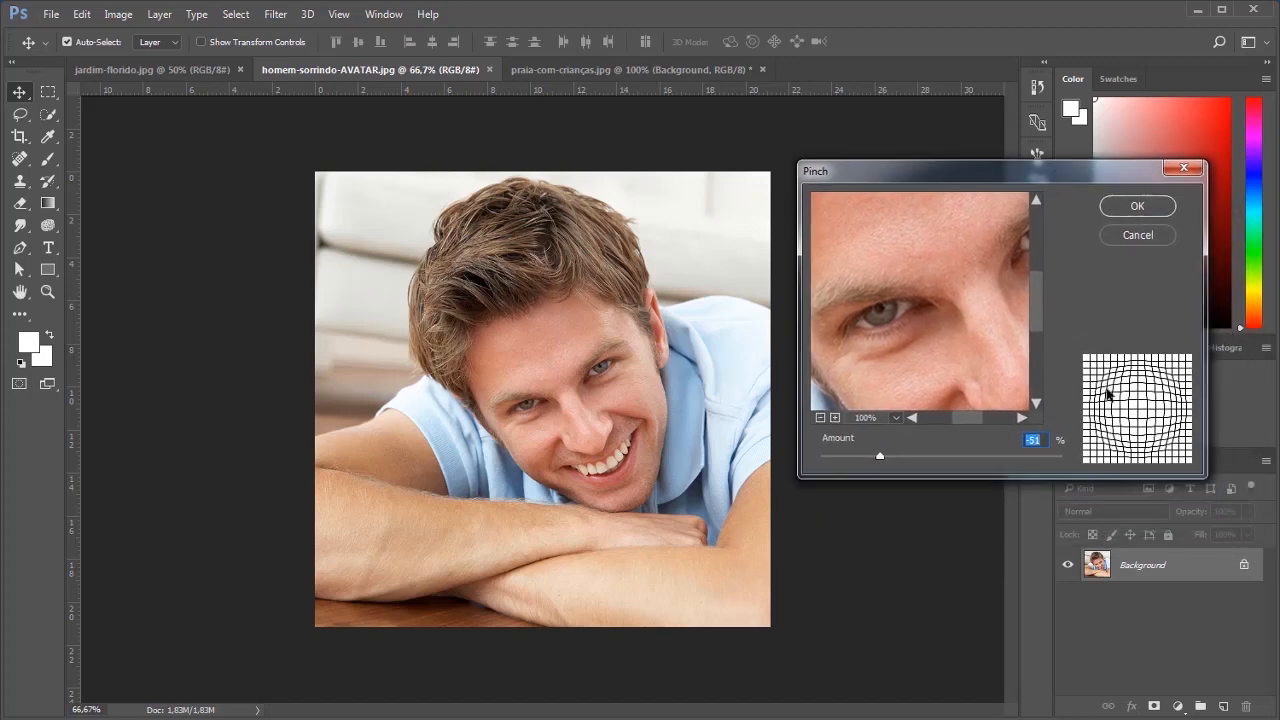
pyautogui.moveTo(879, 458); pyautogui.dragTo(820, 457)
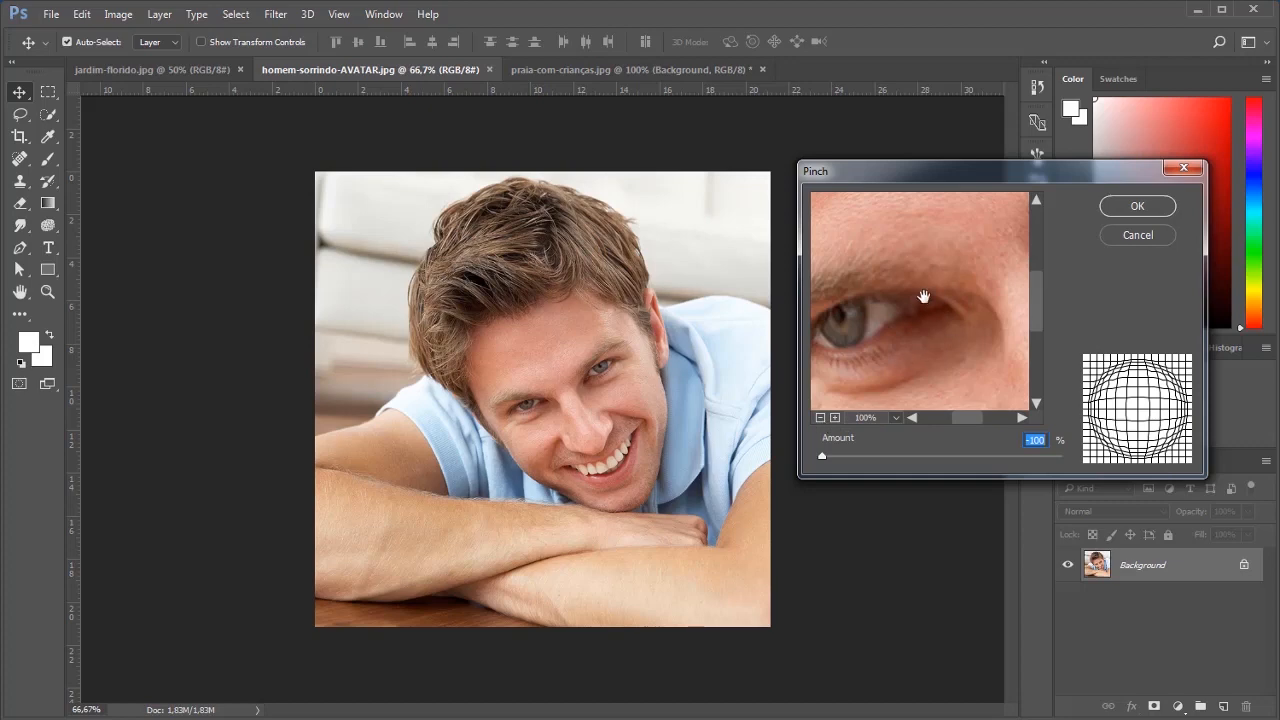
pyautogui.click(820, 419)
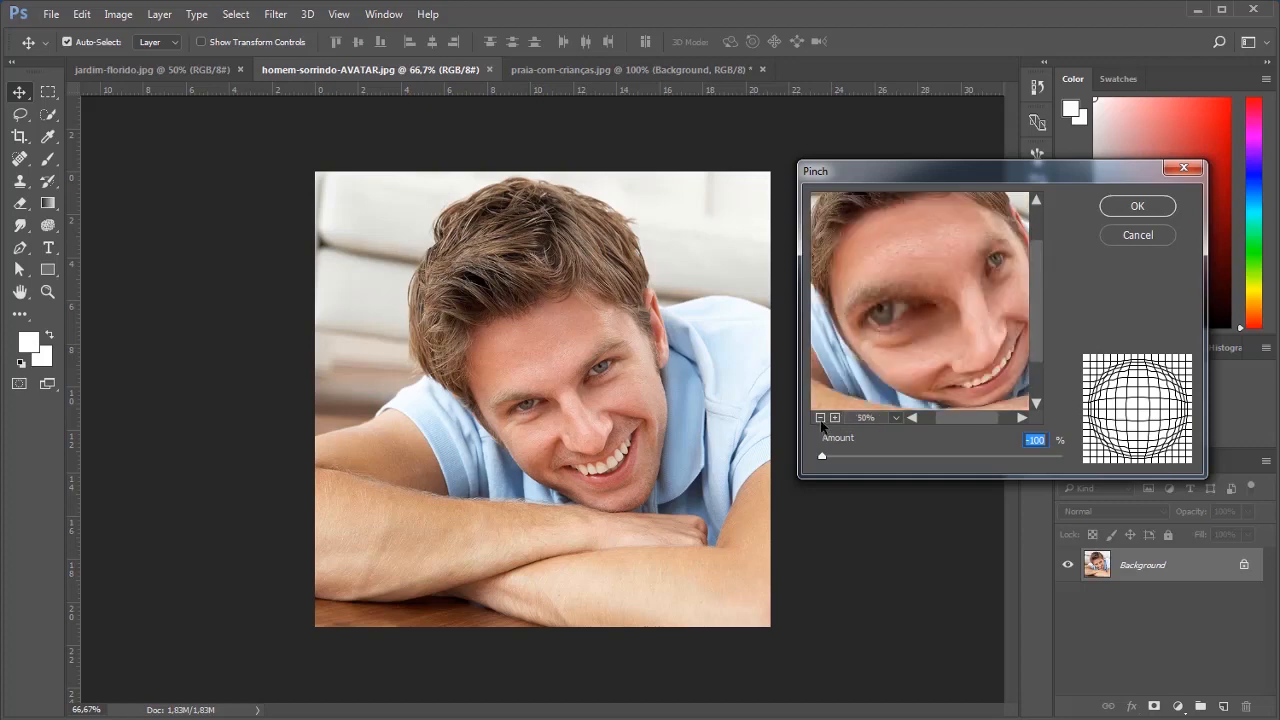
pyautogui.click(820, 419)
pyautogui.click(820, 419)
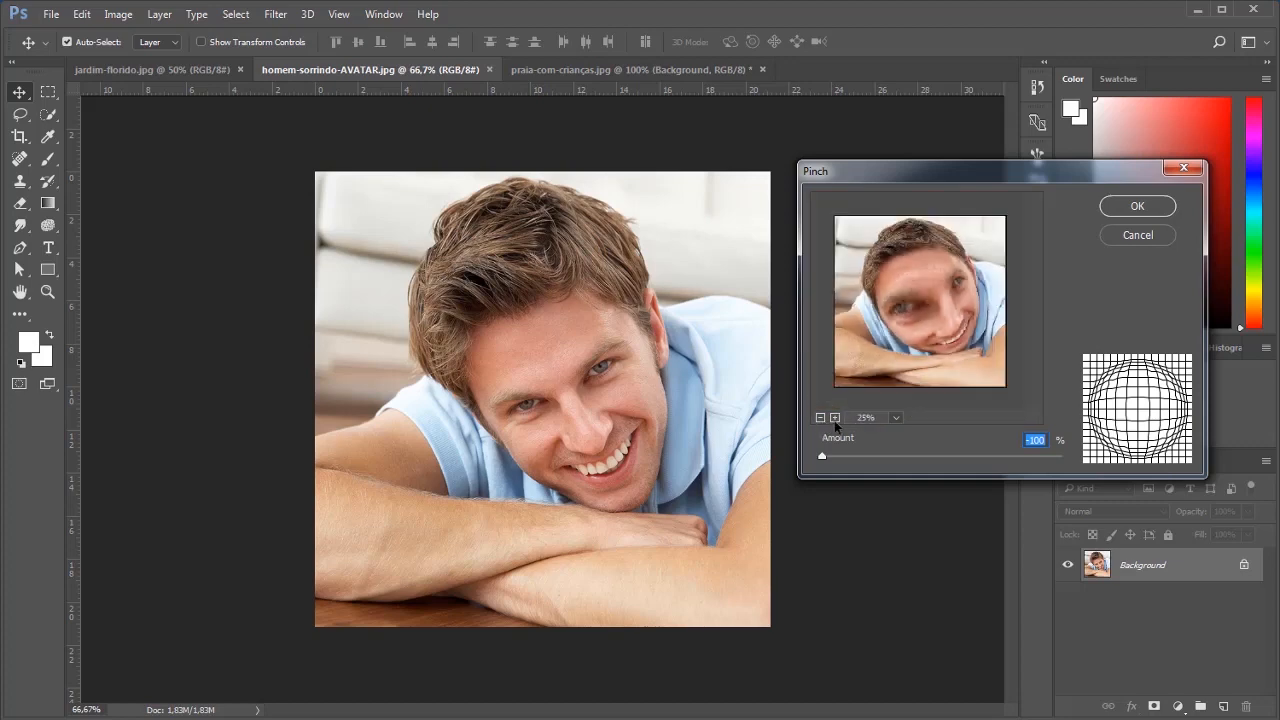
pyautogui.click(835, 418)
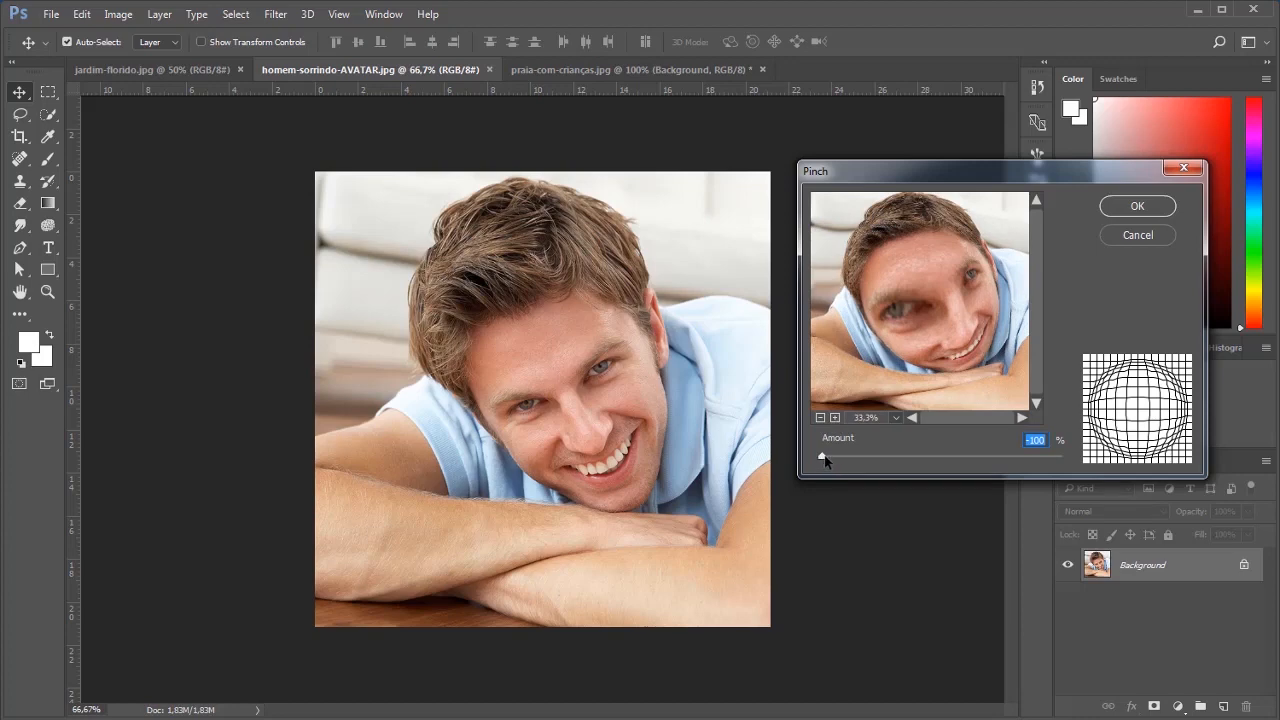
# - Preview the Pinch distortion at 100 %, apply it to the portrait at -61 %, and undo it
pyautogui.moveTo(825, 457); pyautogui.dragTo(1036, 465)
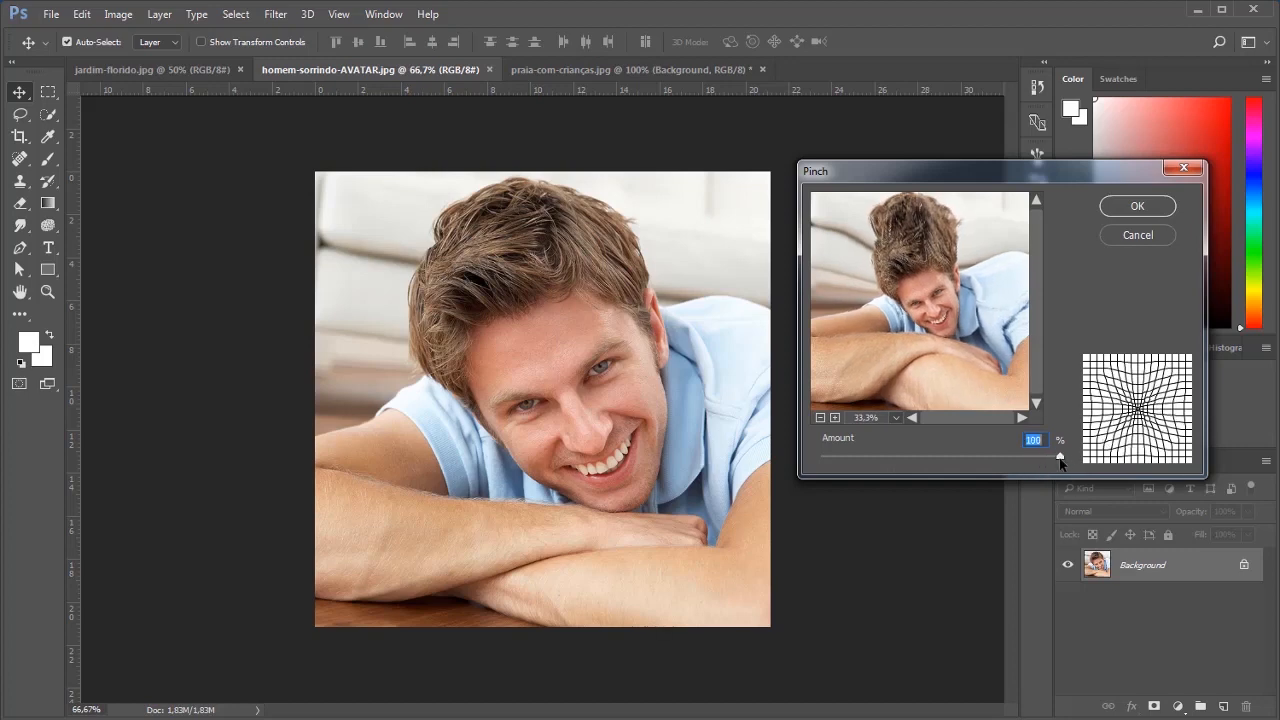
pyautogui.moveTo(1034, 458); pyautogui.dragTo(869, 460)
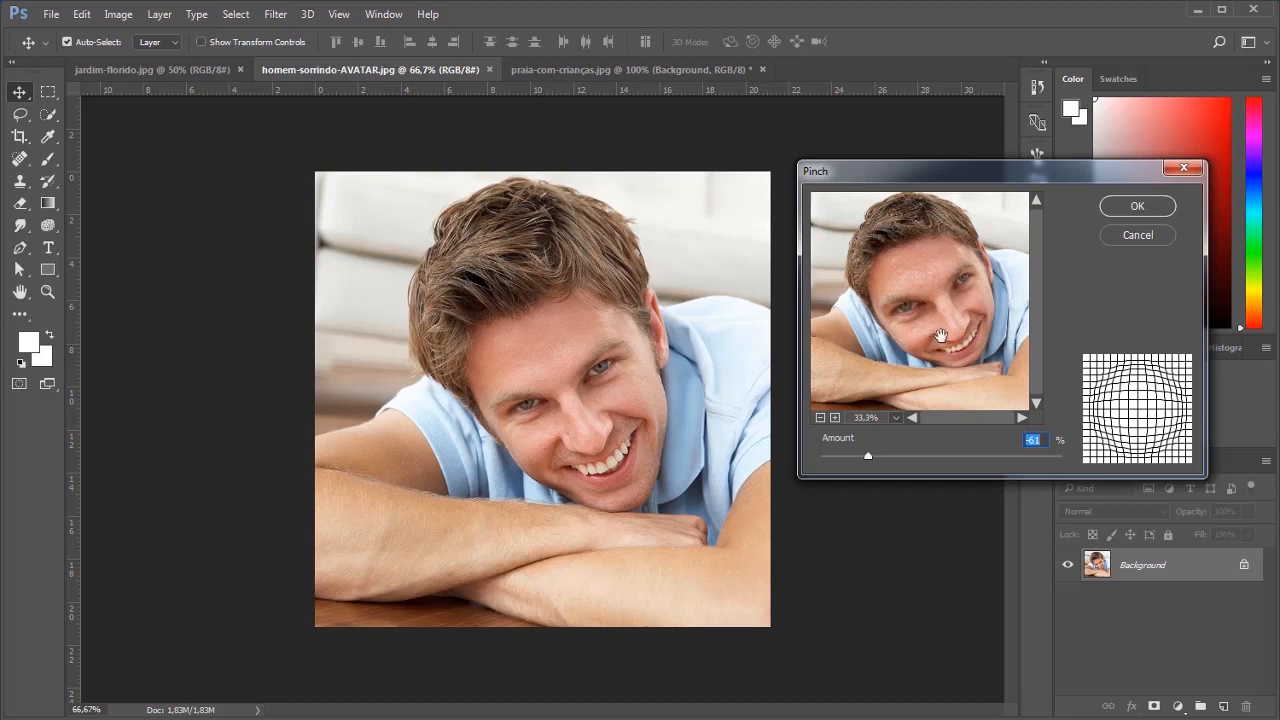
pyautogui.click(1143, 209)
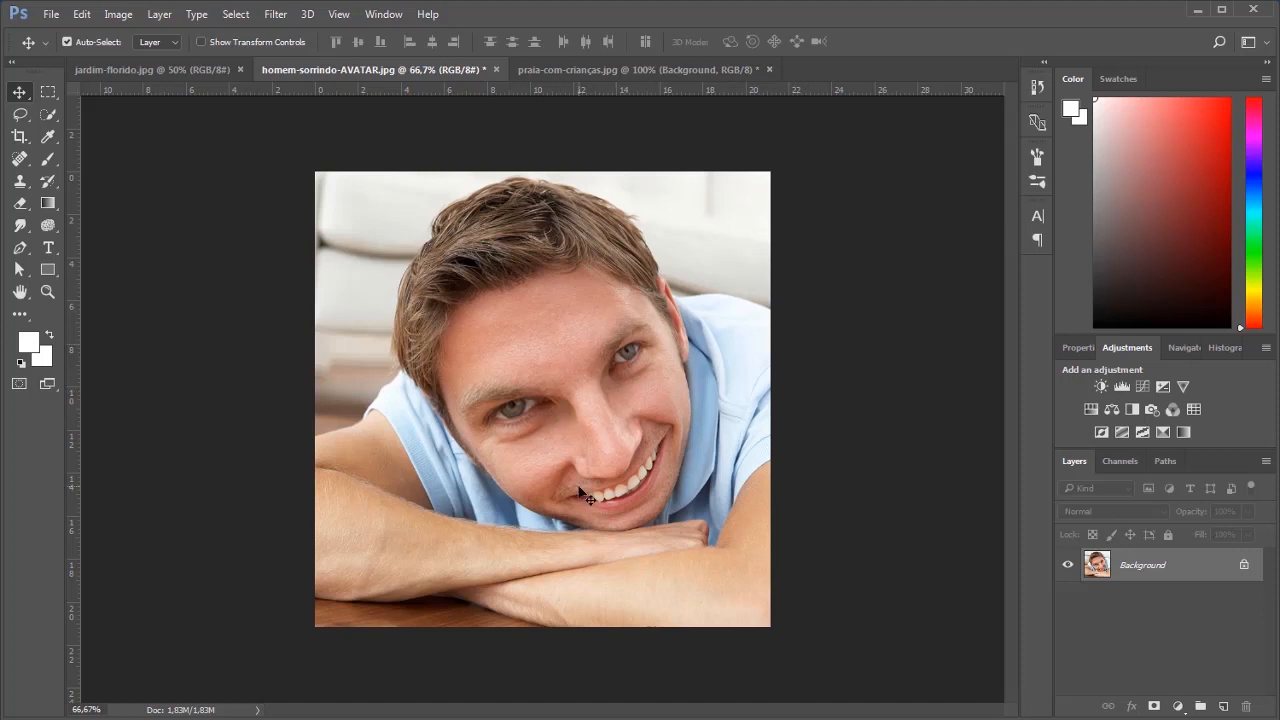
pyautogui.hotkey('ctrl', 'z')
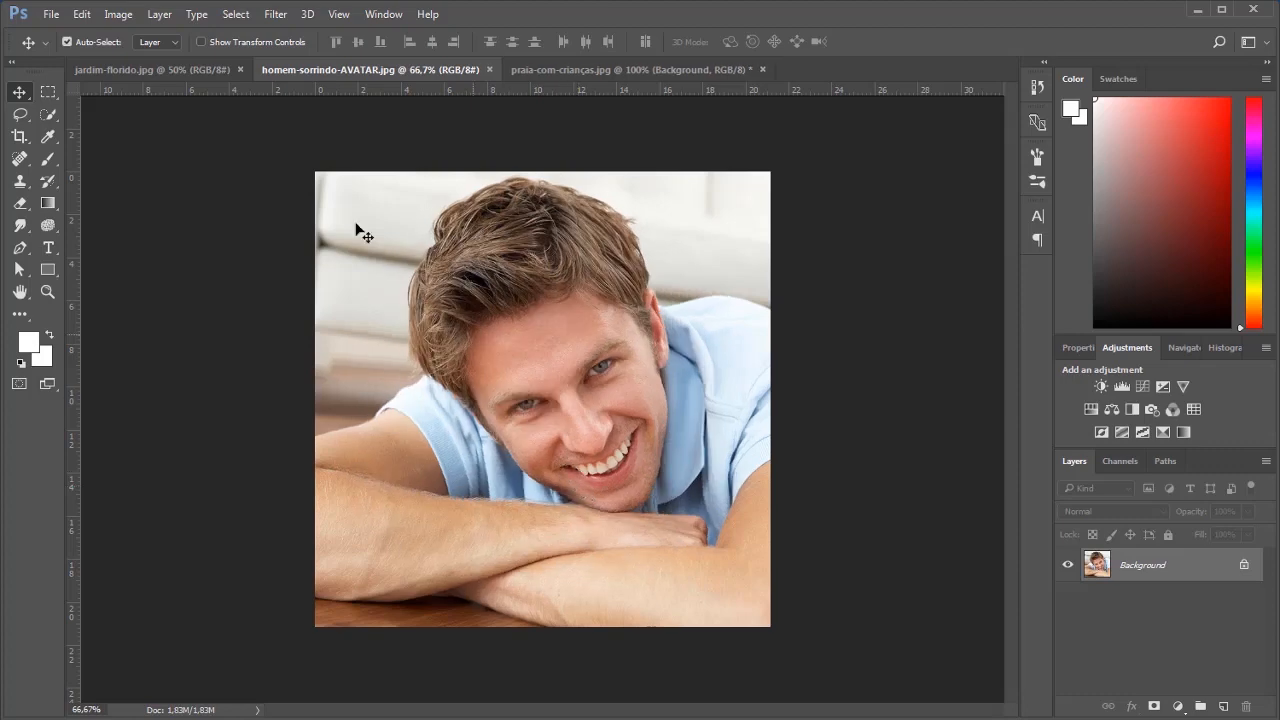
# - Apply the Spherize filter to the portrait with an amount of 100 % in Normal mode, and undo it
pyautogui.click(280, 14)
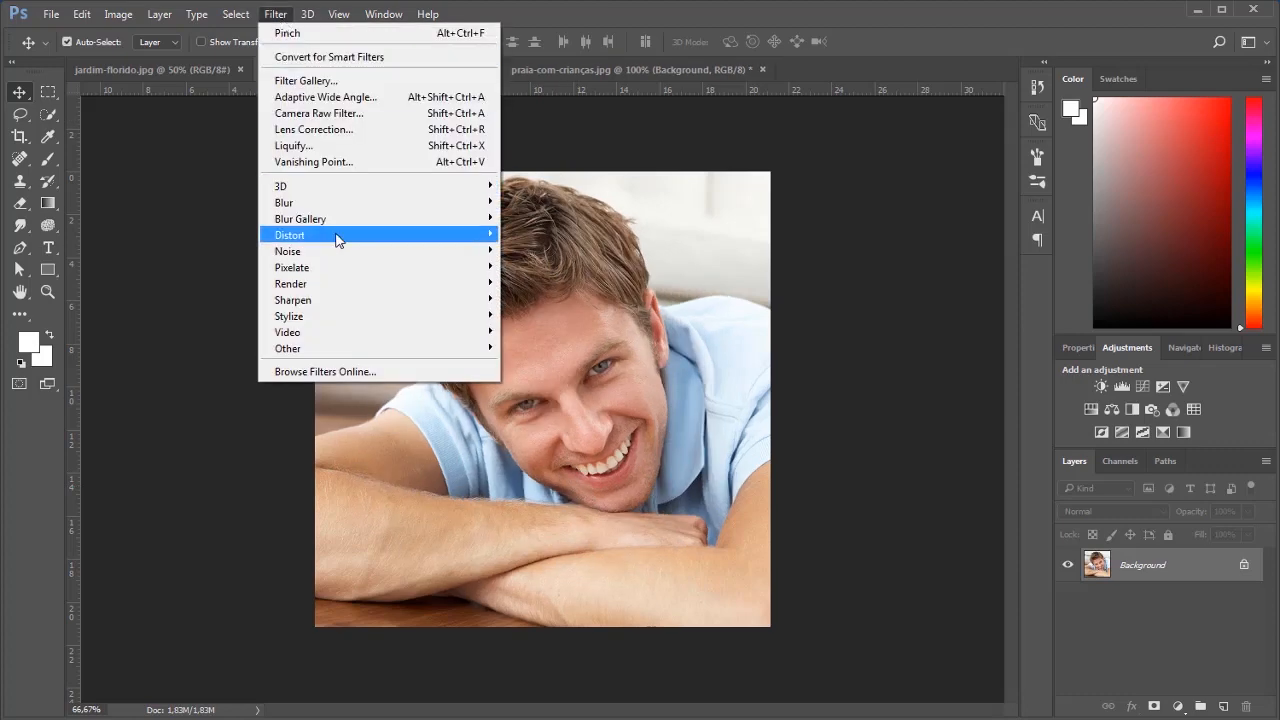
pyautogui.moveTo(478, 241)
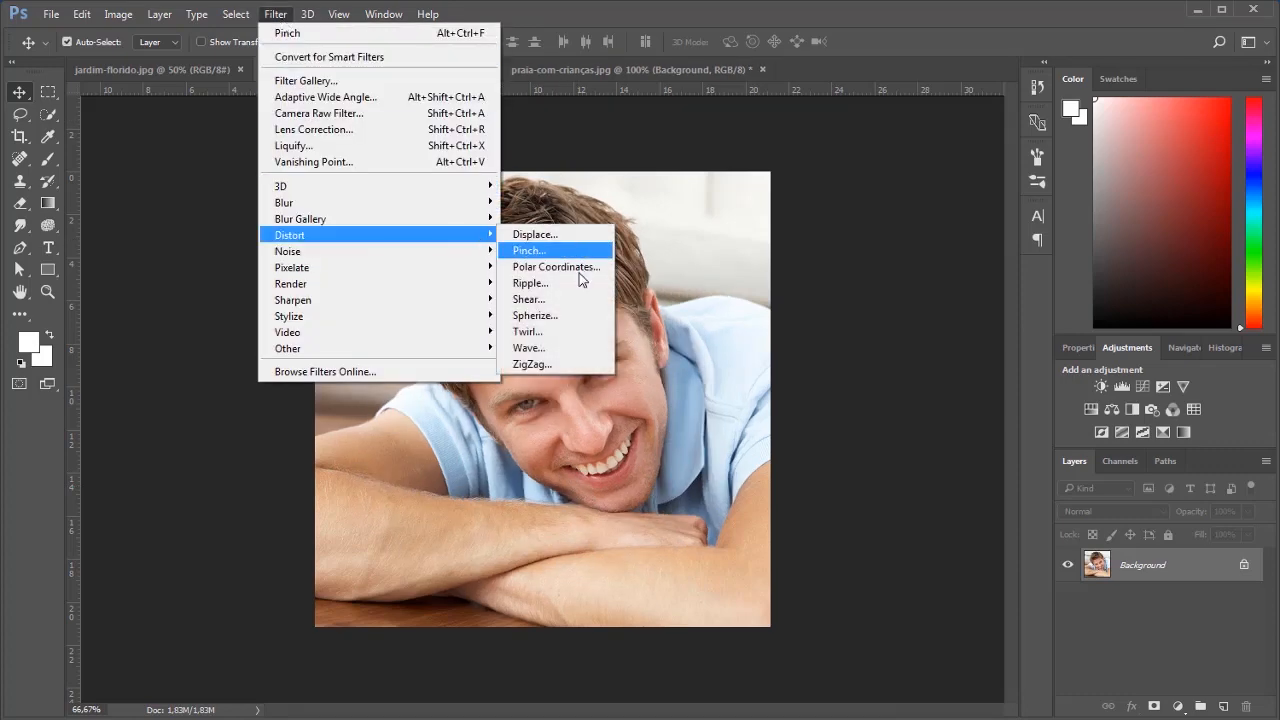
pyautogui.click(549, 316)
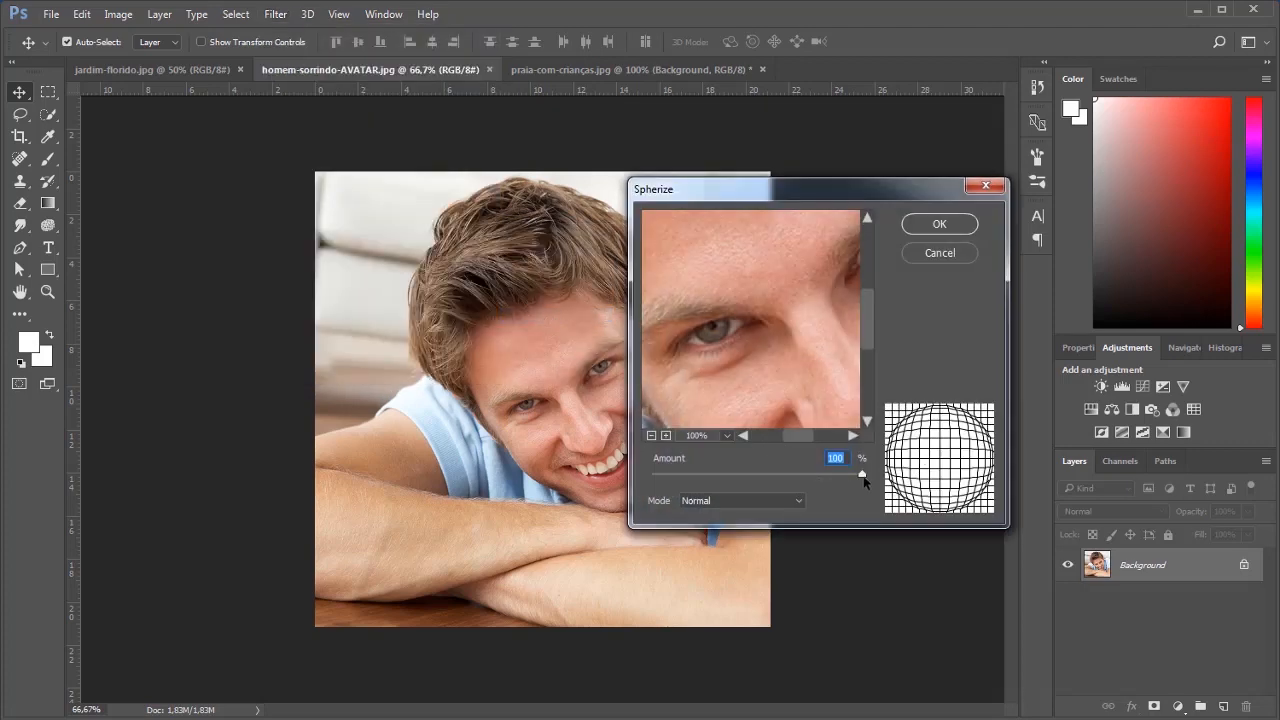
pyautogui.moveTo(863, 477); pyautogui.dragTo(825, 450)
pyautogui.click(651, 436)
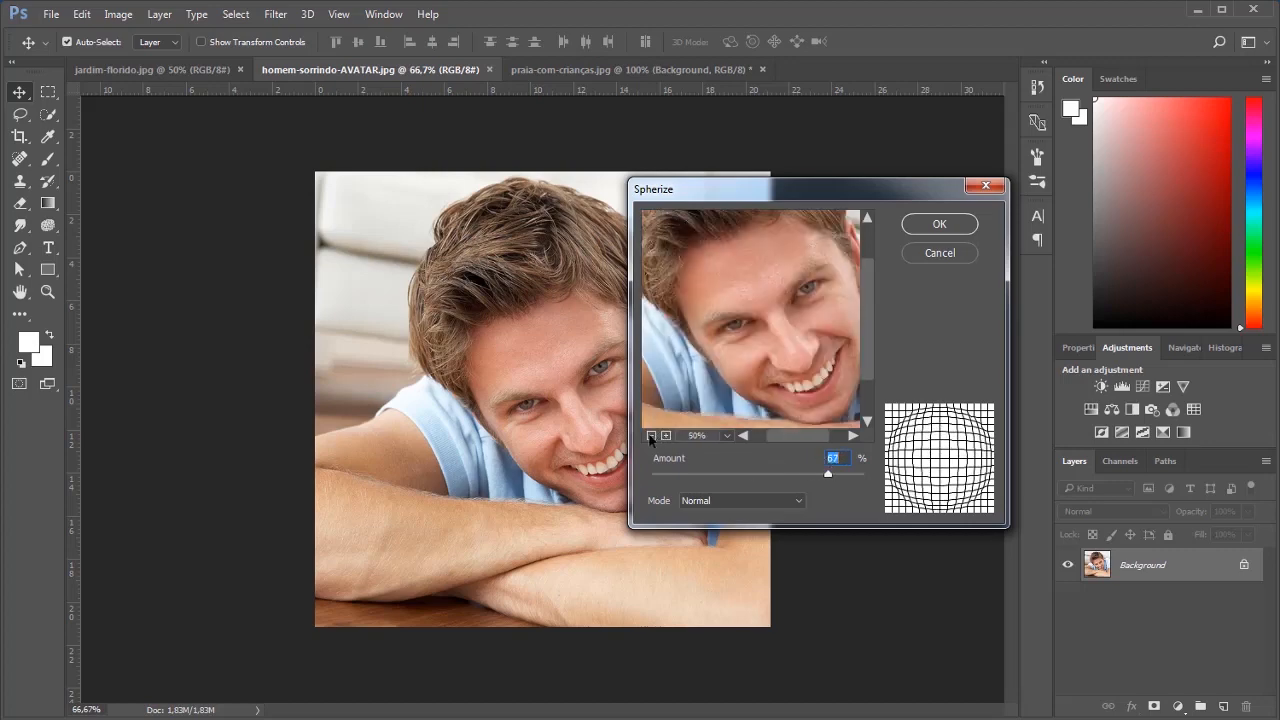
pyautogui.click(651, 436)
pyautogui.click(651, 436)
pyautogui.moveTo(829, 478); pyautogui.dragTo(891, 490)
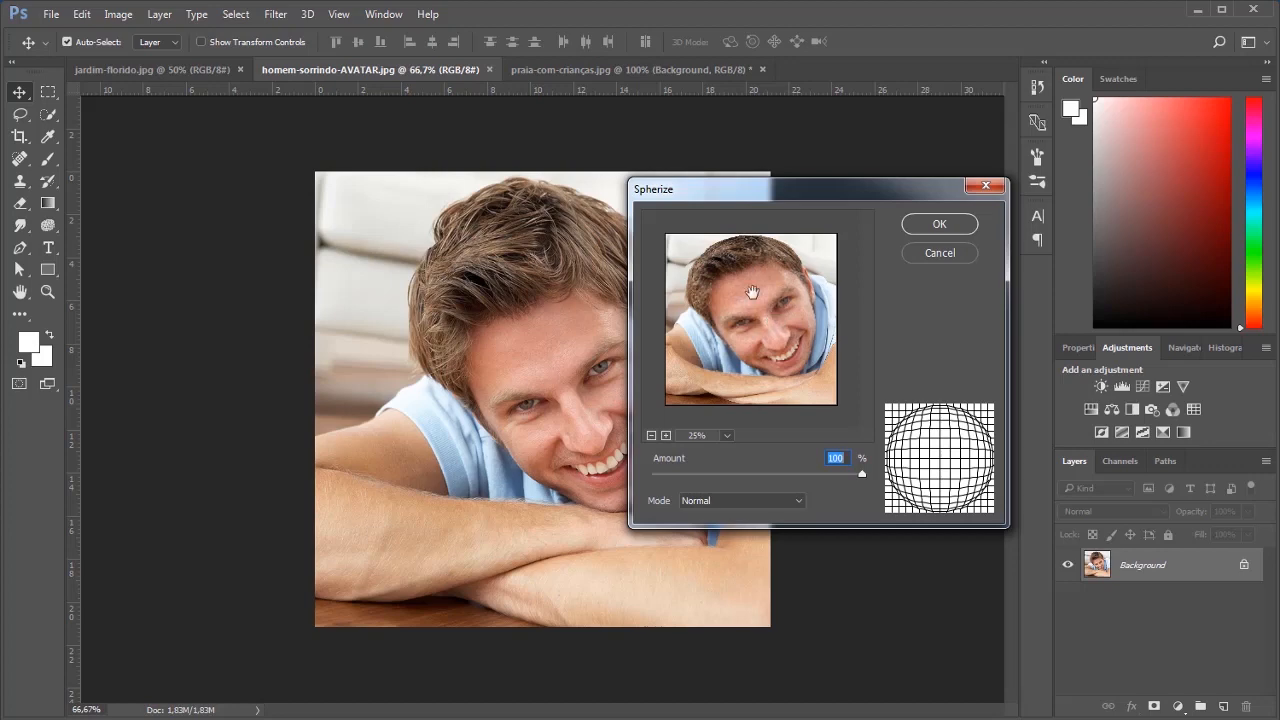
pyautogui.click(939, 229)
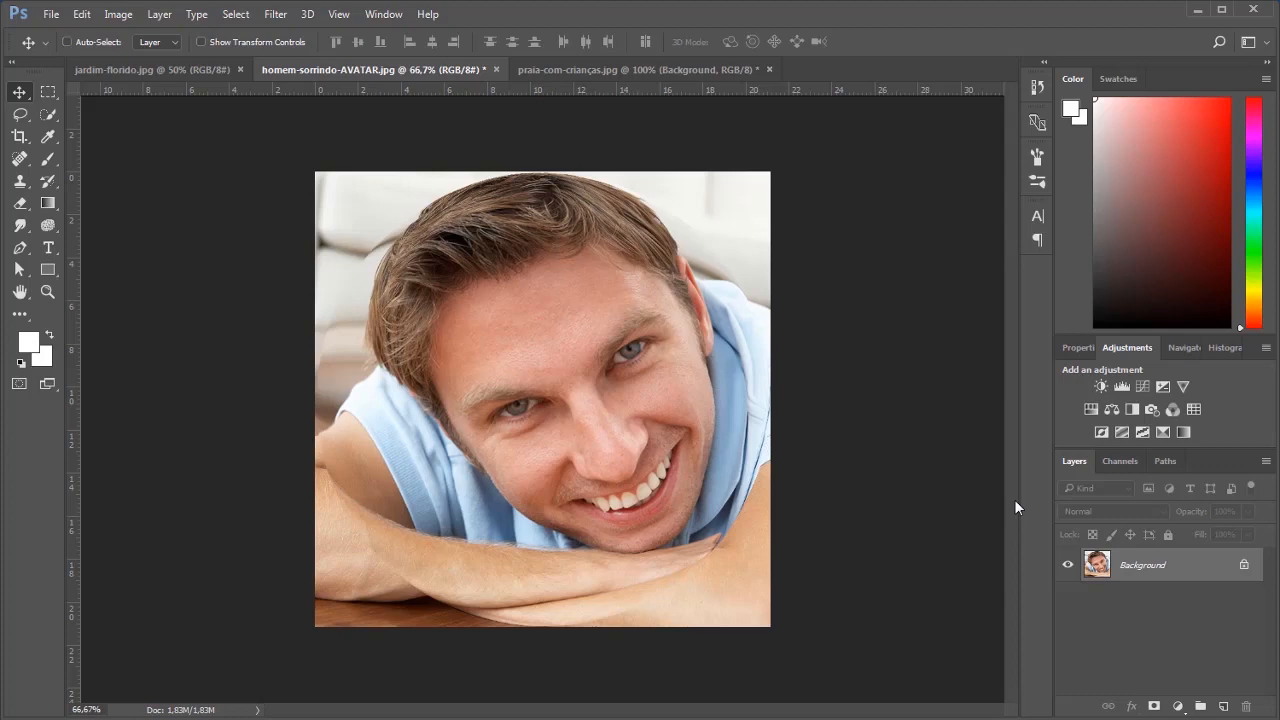
pyautogui.hotkey('ctrl', 'z')
# - Apply the Twirl filter to the portrait with a slightly increased angle, and undo it
pyautogui.click(275, 14)
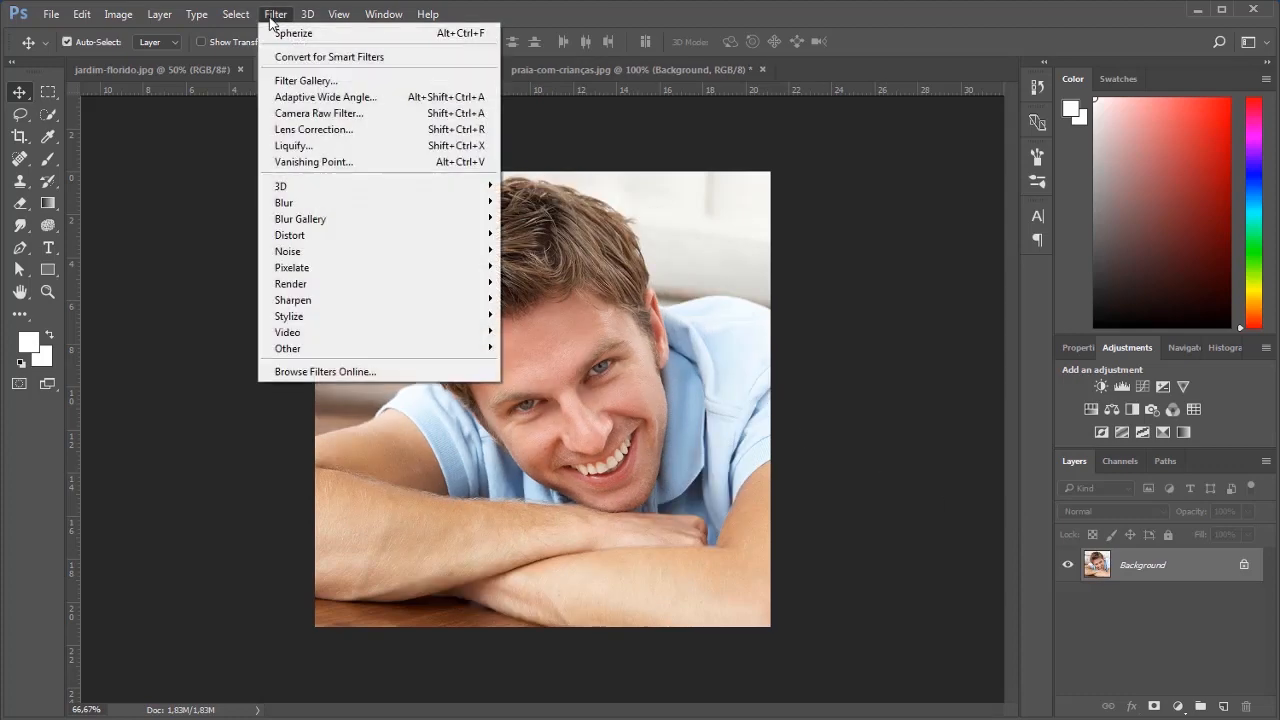
pyautogui.moveTo(366, 246)
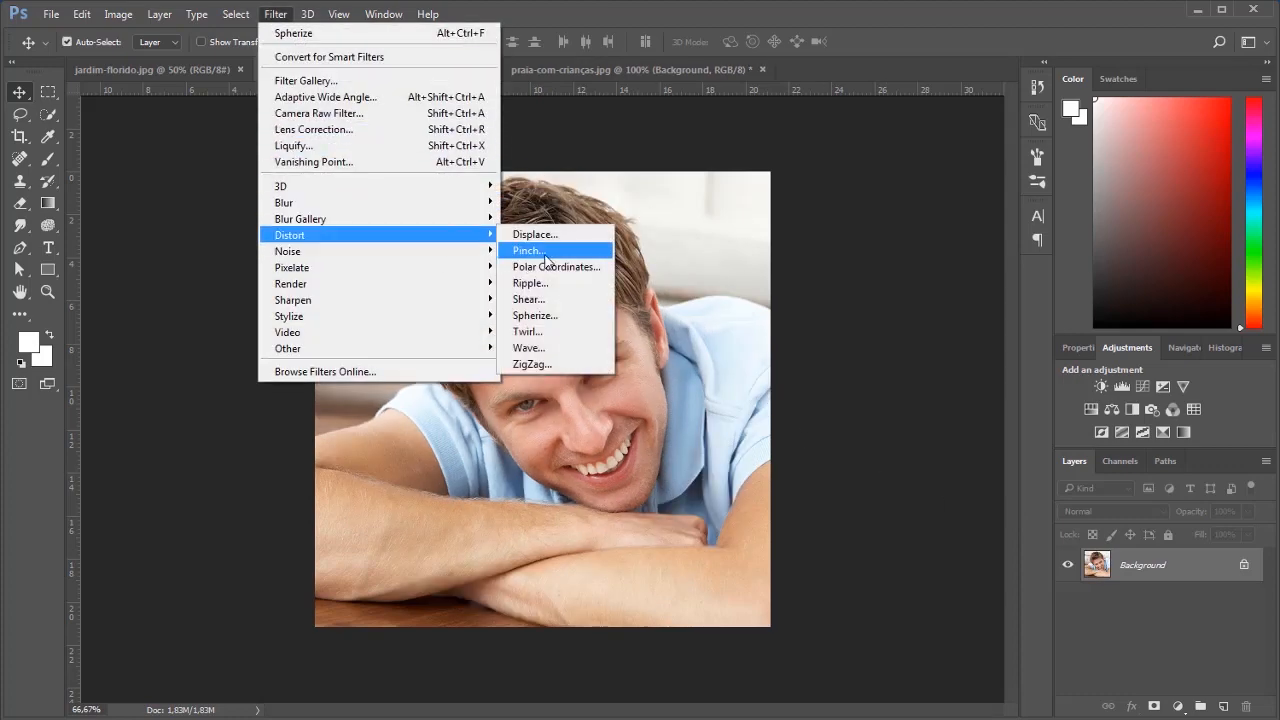
pyautogui.click(557, 335)
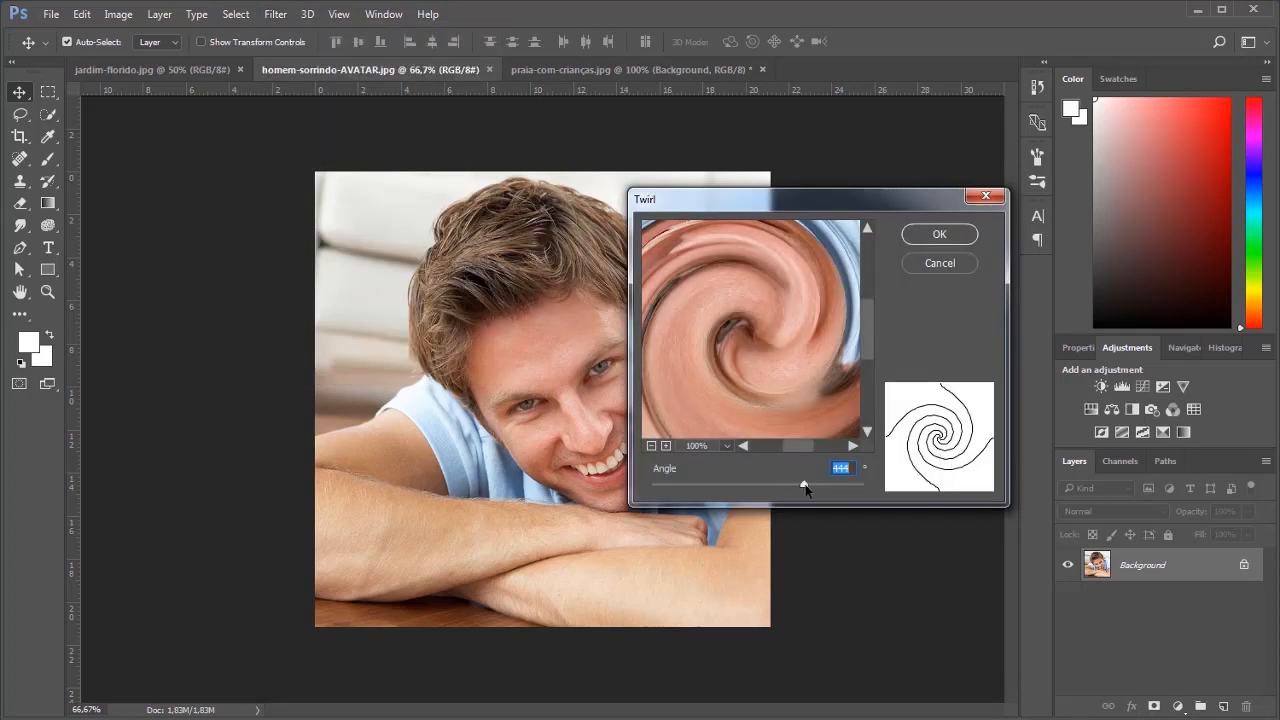
pyautogui.moveTo(805, 488)
pyautogui.mouseDown()
pyautogui.moveTo(726, 487)
pyautogui.moveTo(819, 490)
pyautogui.mouseUp()
pyautogui.click(953, 237)
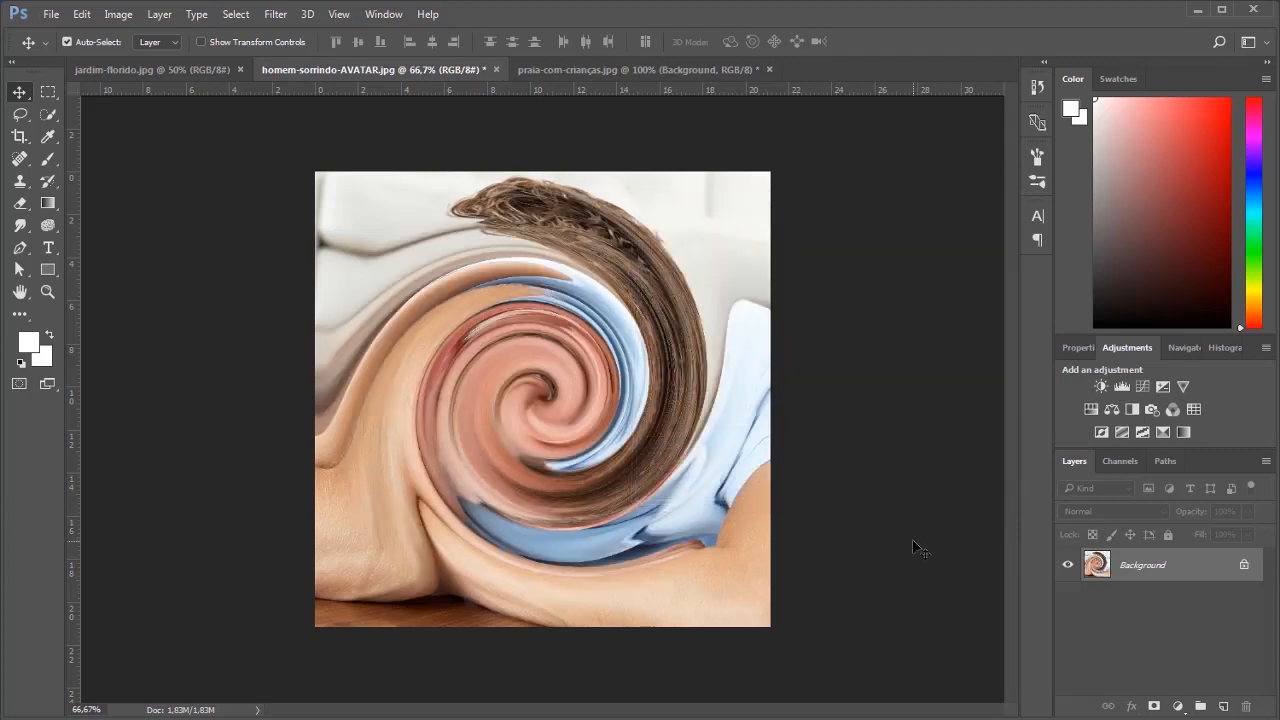
pyautogui.hotkey('ctrl', 'z')
# - Try the Wave filter on the portrait with one sine generator and a wavelength range of 74 to 518
pyautogui.click(276, 14)
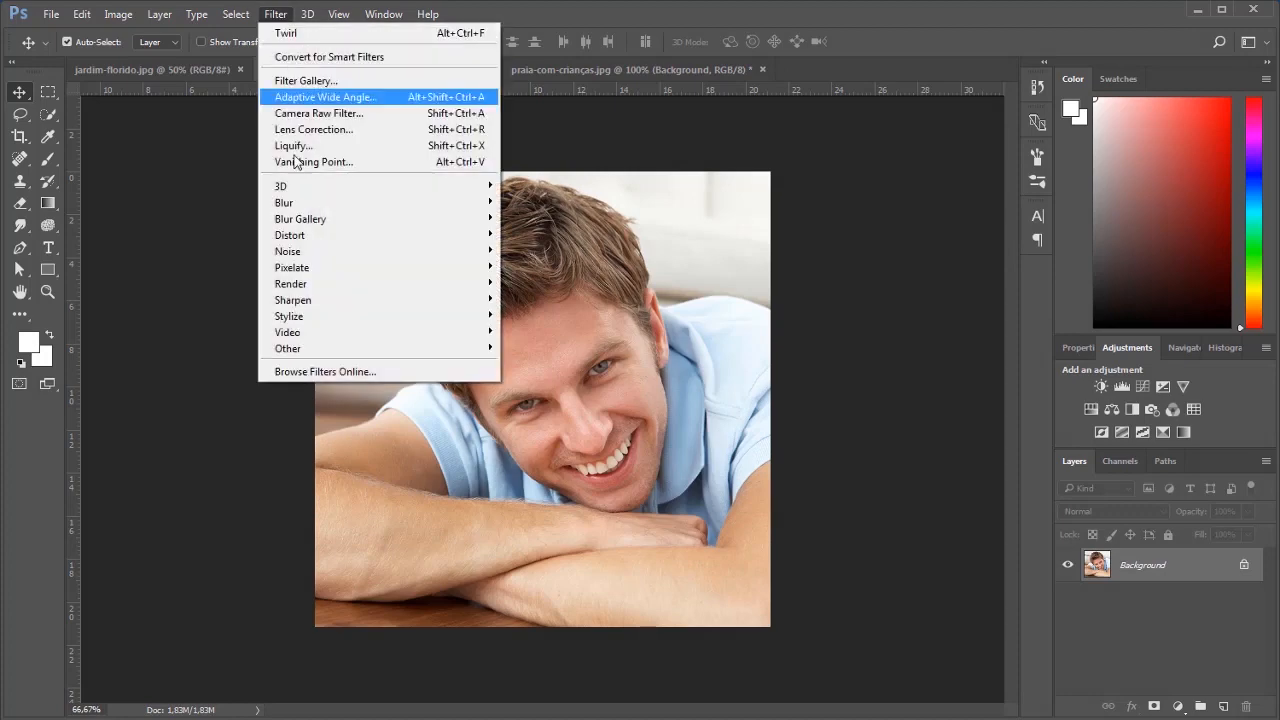
pyautogui.moveTo(337, 238)
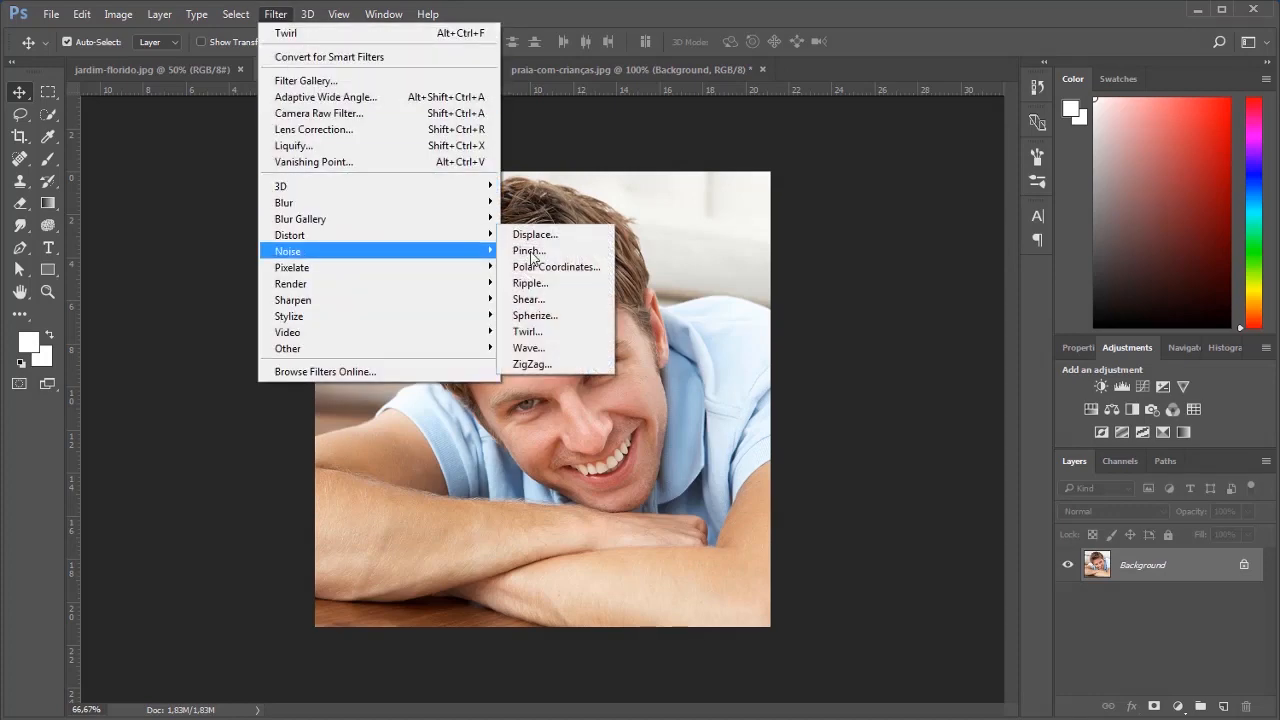
pyautogui.click(556, 348)
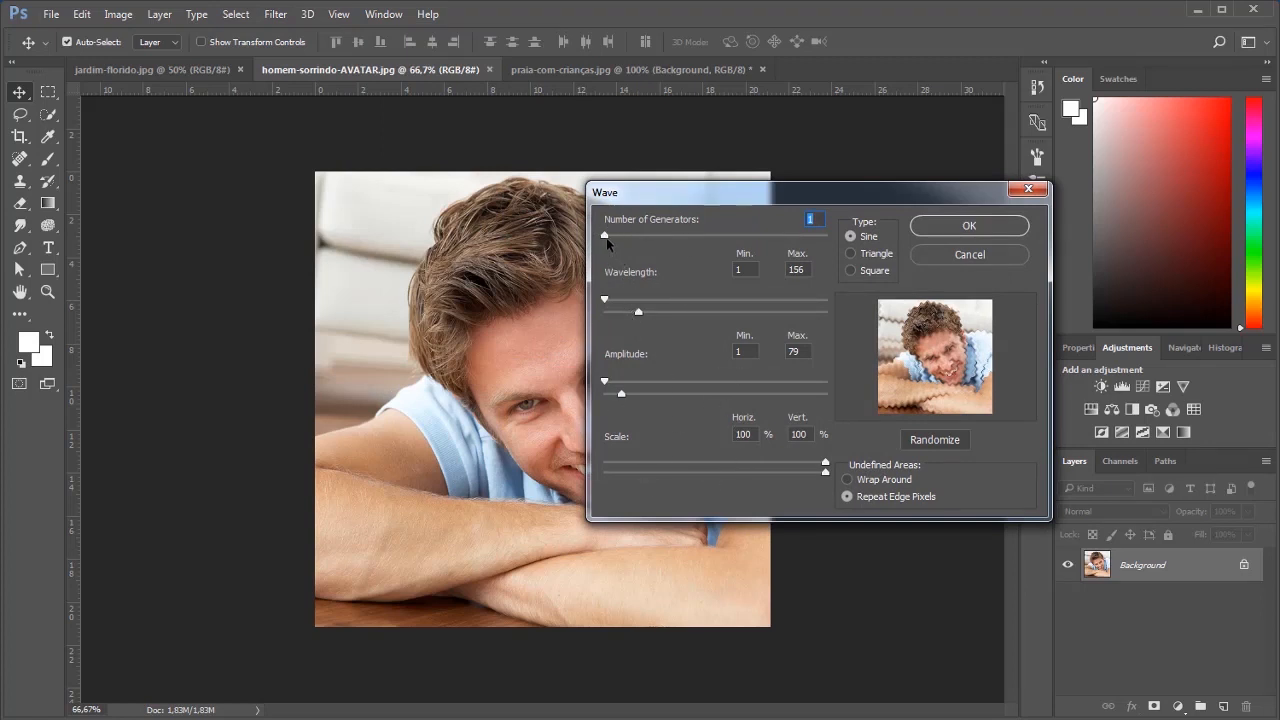
pyautogui.moveTo(605, 236)
pyautogui.mouseDown()
pyautogui.moveTo(628, 236)
pyautogui.moveTo(601, 235)
pyautogui.mouseUp()
pyautogui.moveTo(605, 302); pyautogui.dragTo(721, 318)
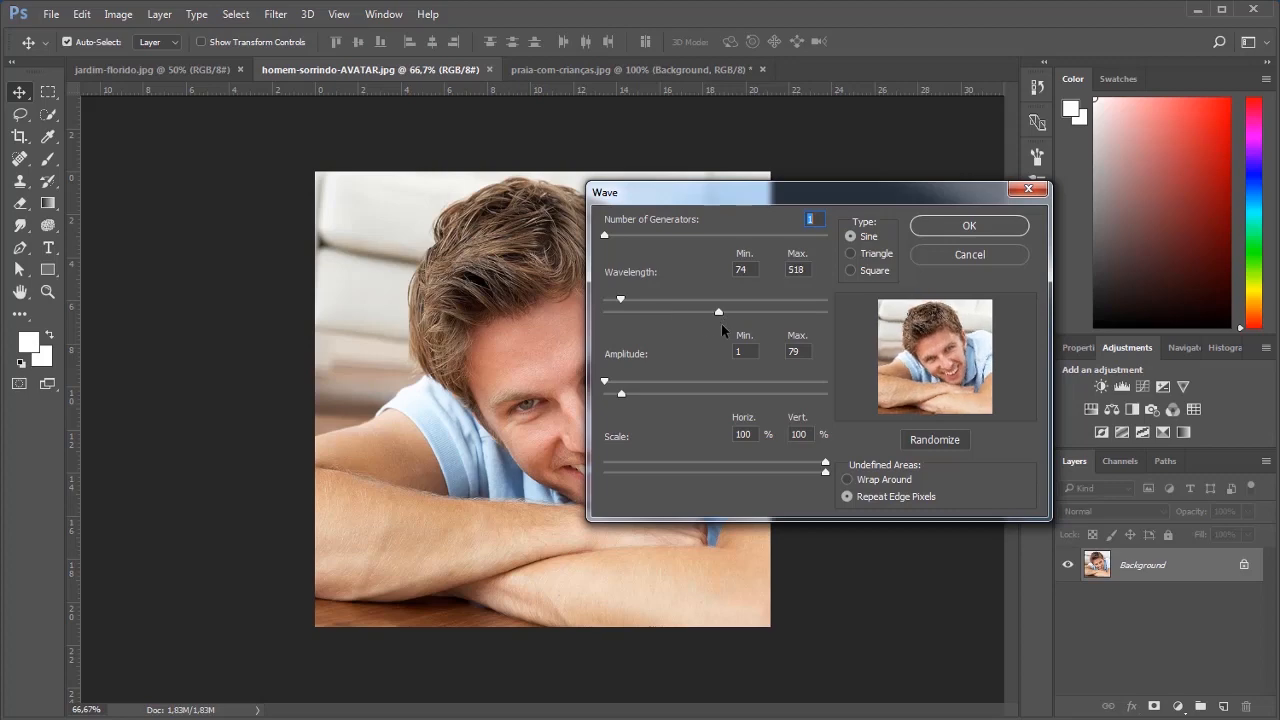
pyautogui.moveTo(605, 382)
pyautogui.mouseDown()
pyautogui.moveTo(618, 383)
pyautogui.moveTo(605, 379)
pyautogui.mouseUp()
pyautogui.click(969, 226)
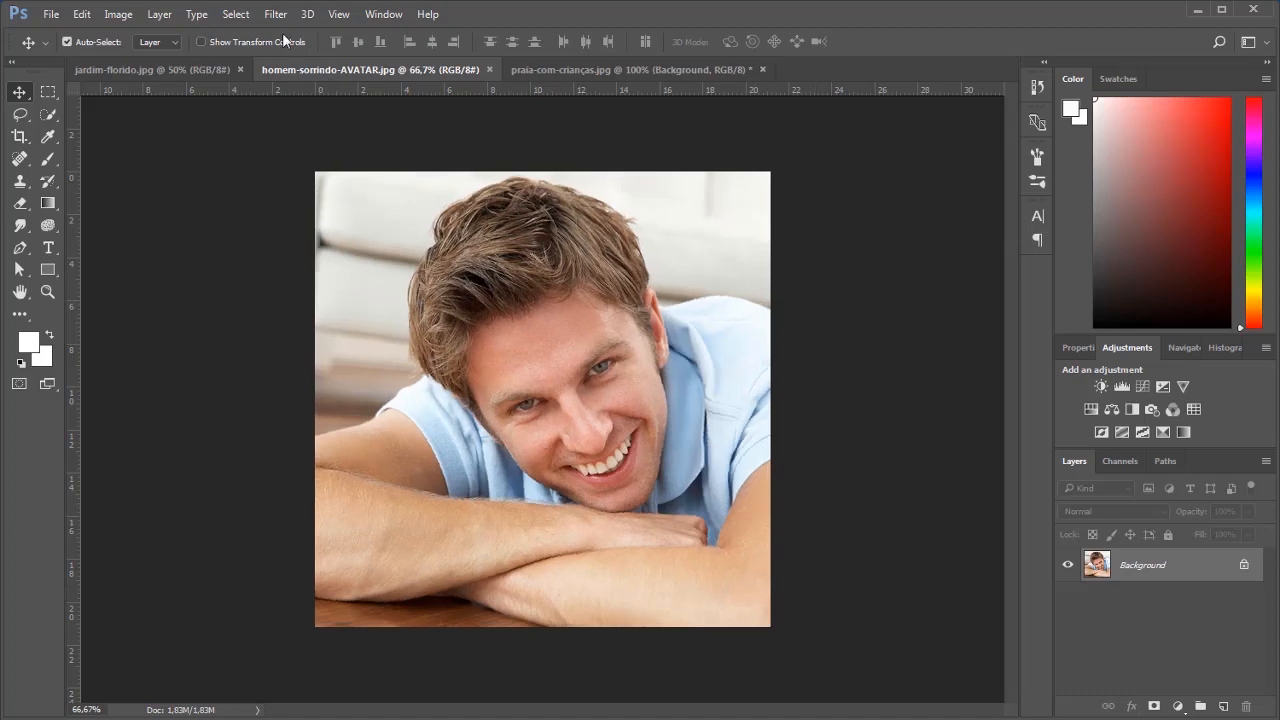
# - Apply the ZigZag filter to the portrait with amount -60, more ridges and the Pond Ripples style, and undo it
pyautogui.click(276, 14)
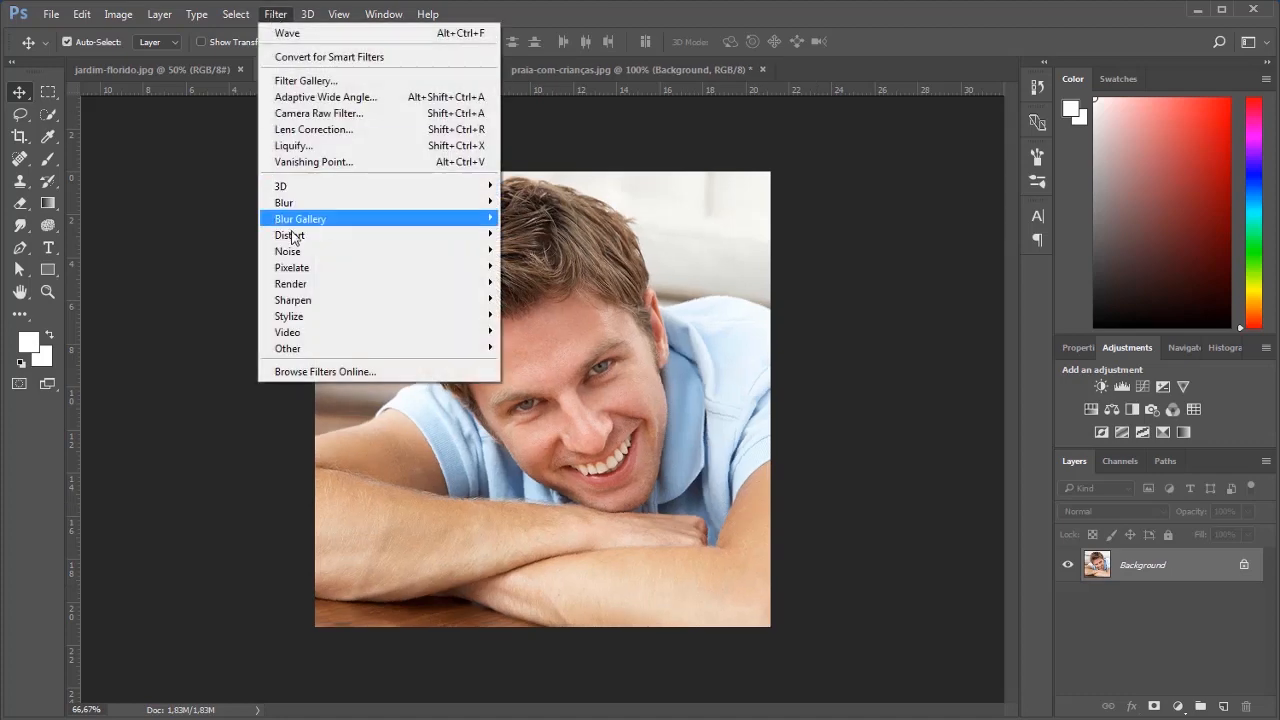
pyautogui.moveTo(296, 238)
pyautogui.click(560, 364)
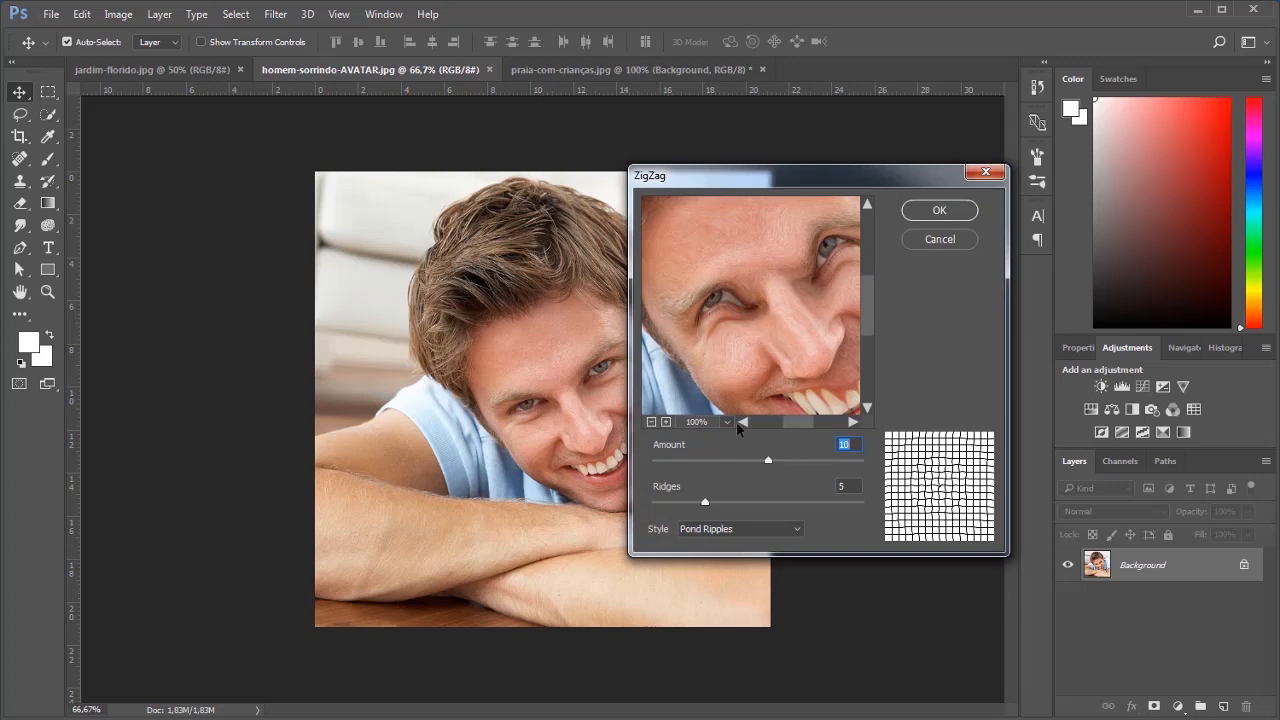
pyautogui.click(652, 422)
pyautogui.click(652, 422)
pyautogui.click(652, 422)
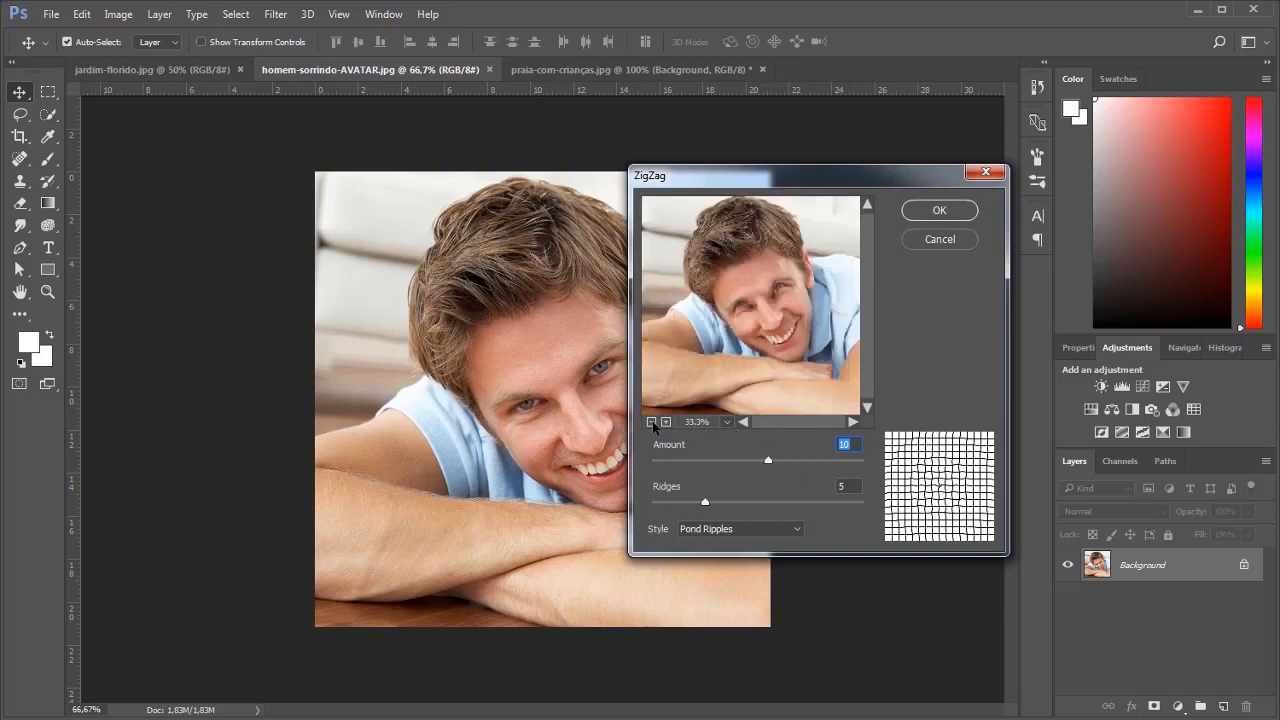
pyautogui.moveTo(769, 461); pyautogui.dragTo(695, 461)
pyautogui.click(705, 502)
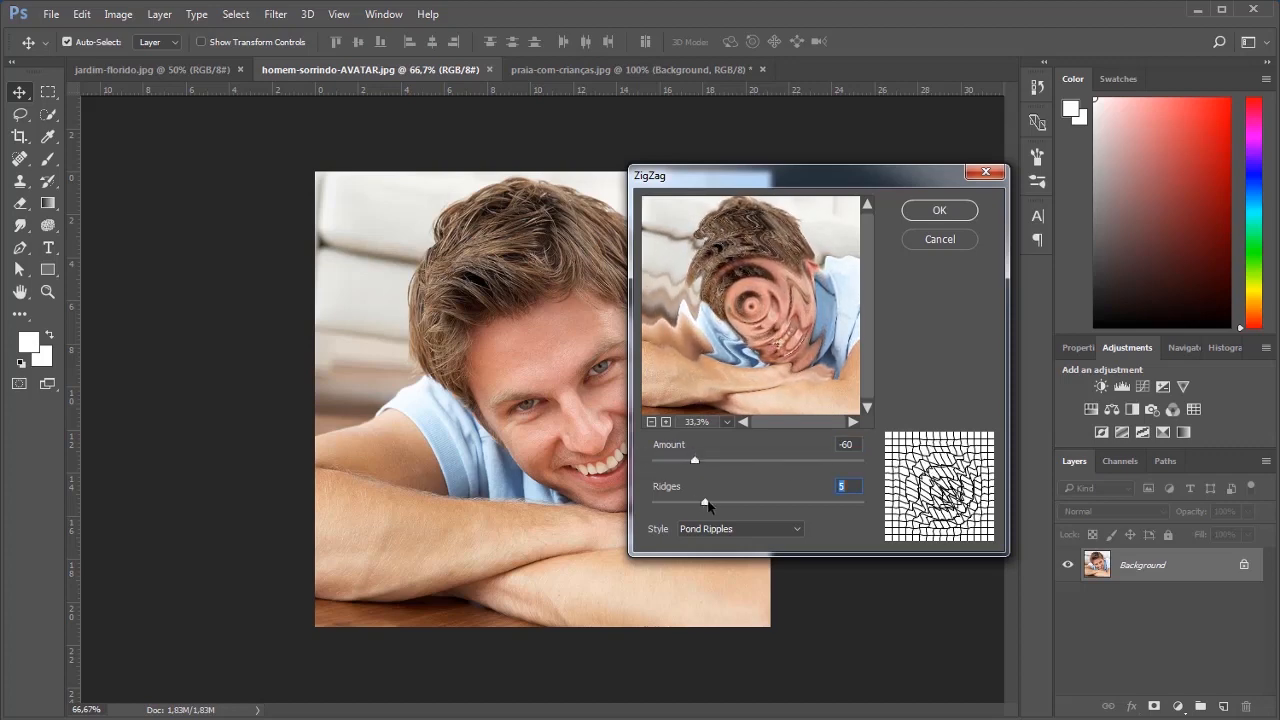
pyautogui.moveTo(707, 504); pyautogui.dragTo(743, 500)
pyautogui.click(940, 211)
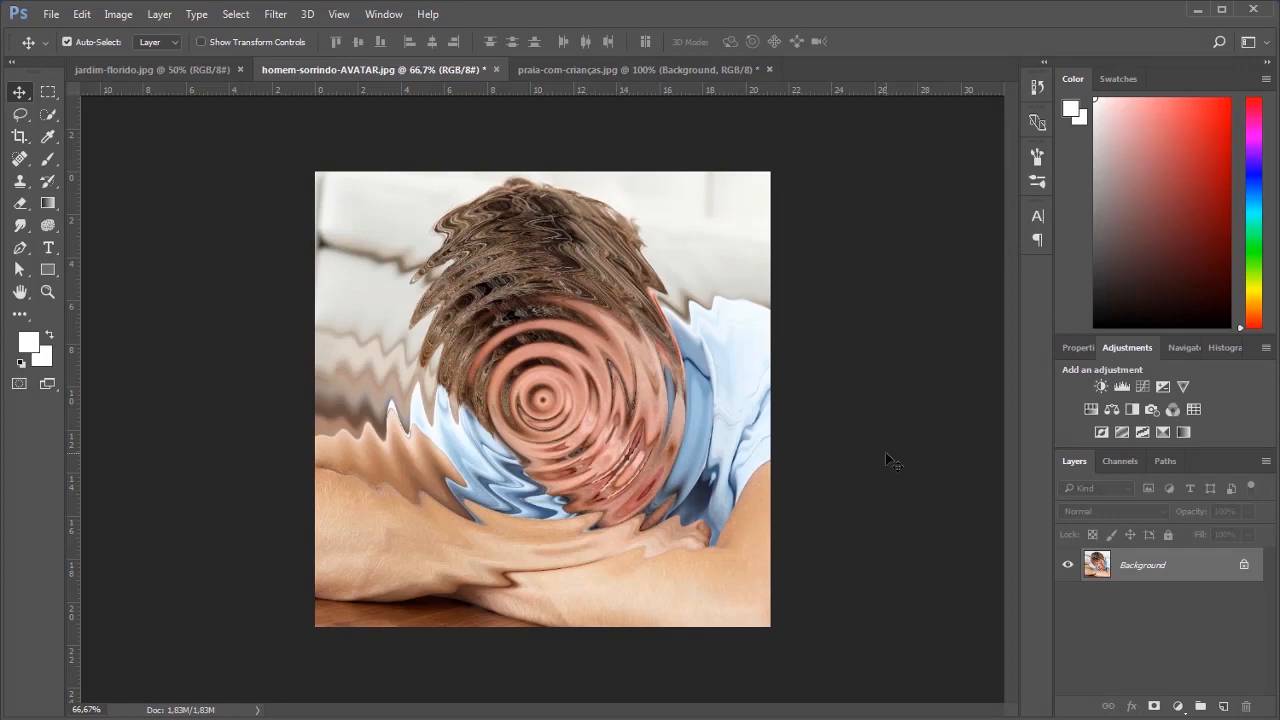
pyautogui.hotkey('ctrl', 'z')
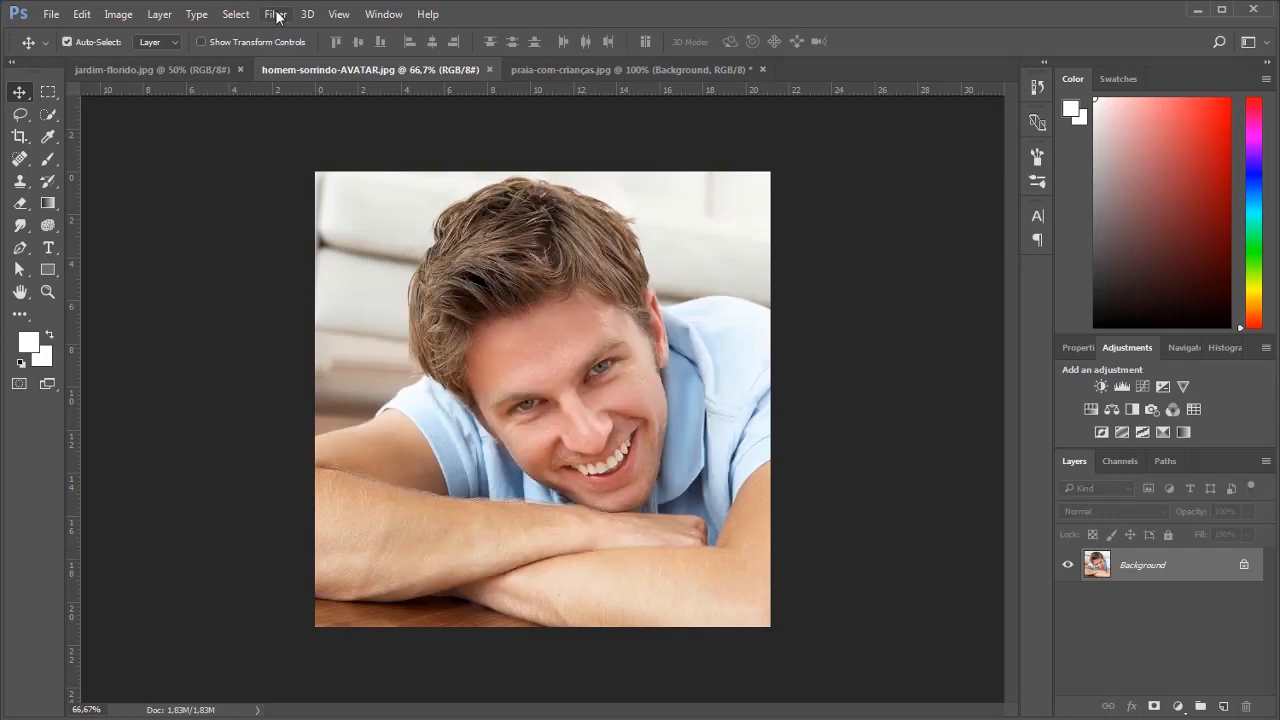
# - Apply the Crystallize filter to the portrait with a cell size of 11, and undo it
pyautogui.click(276, 14)
pyautogui.moveTo(310, 234)
pyautogui.click(275, 14)
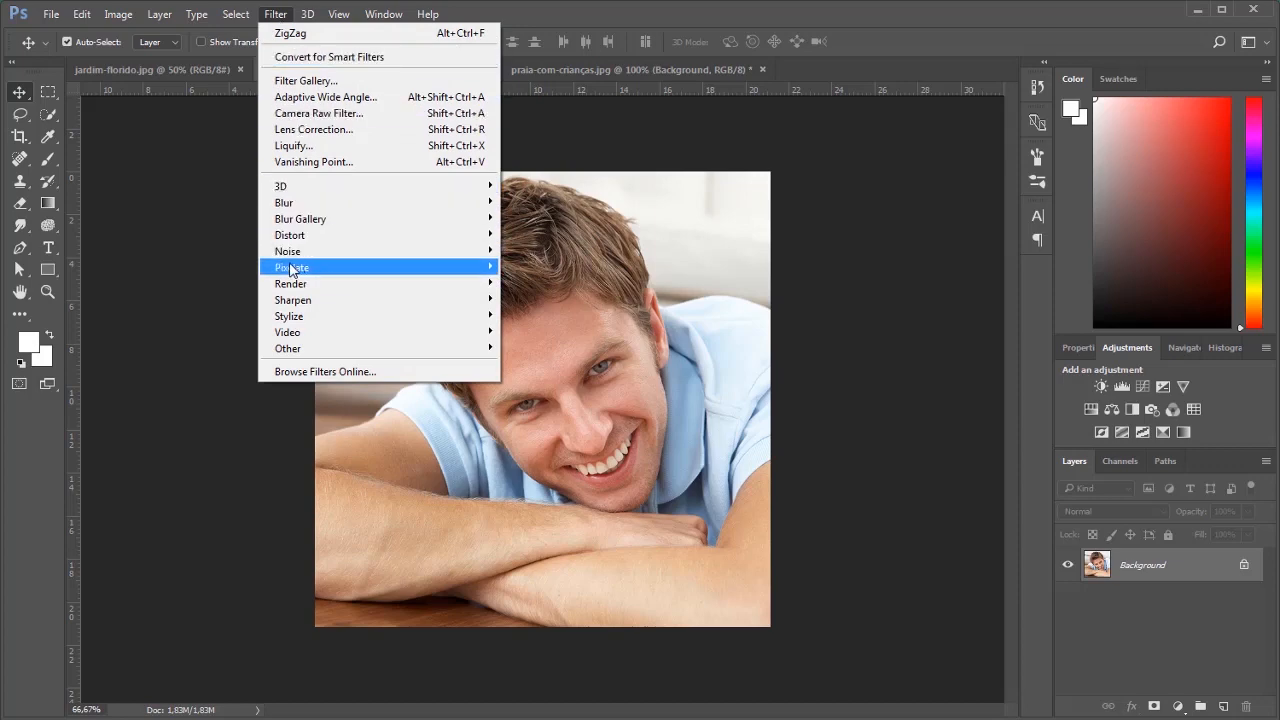
pyautogui.moveTo(307, 277)
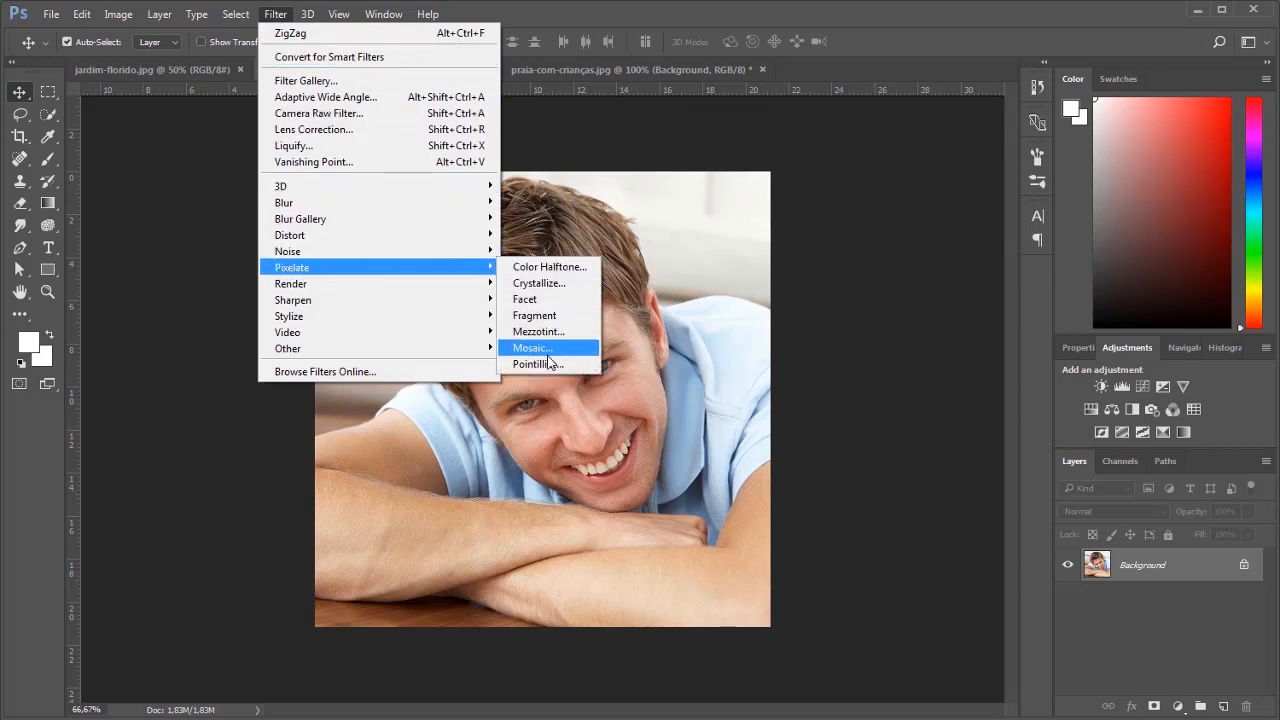
pyautogui.click(551, 285)
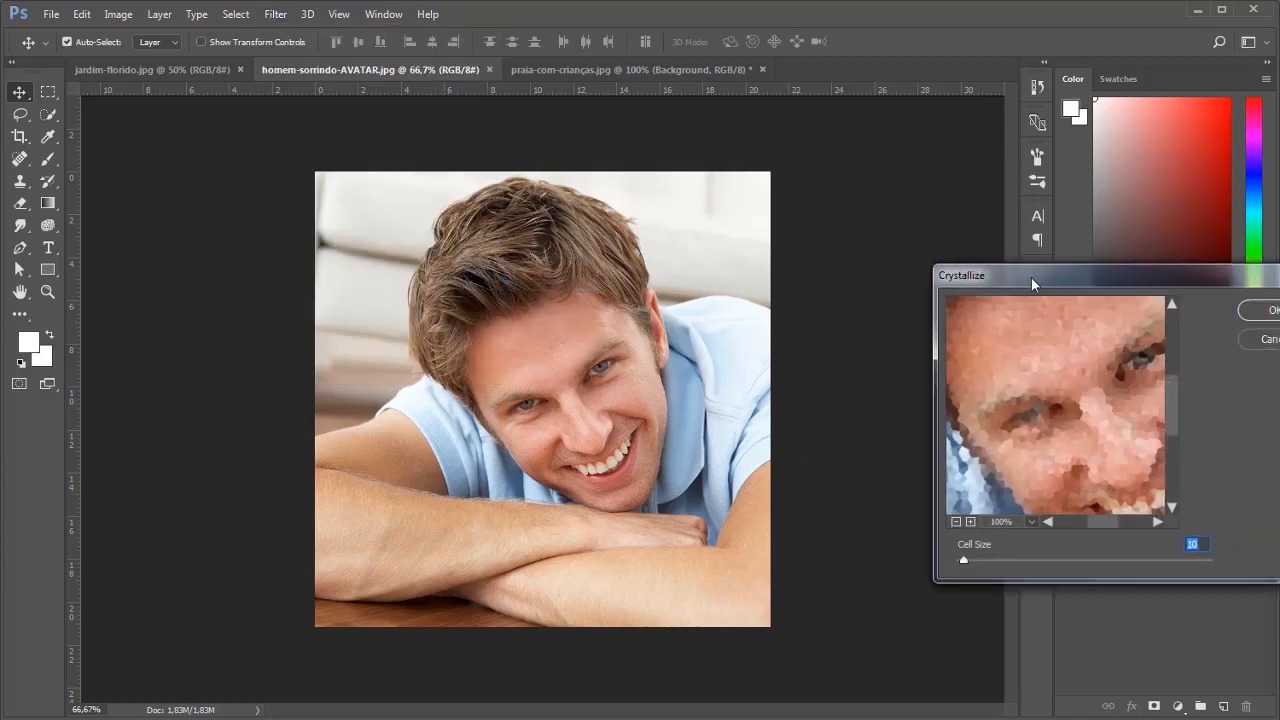
pyautogui.moveTo(1028, 272); pyautogui.dragTo(903, 155)
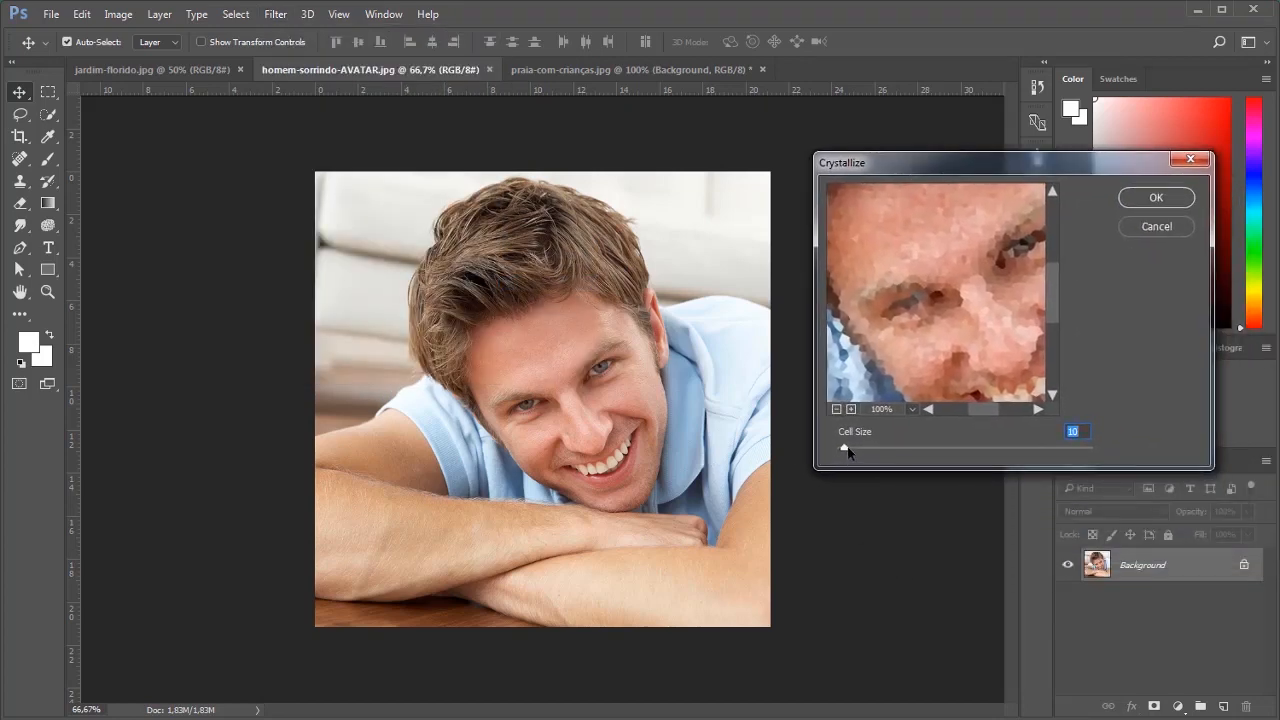
pyautogui.moveTo(847, 449); pyautogui.dragTo(880, 448)
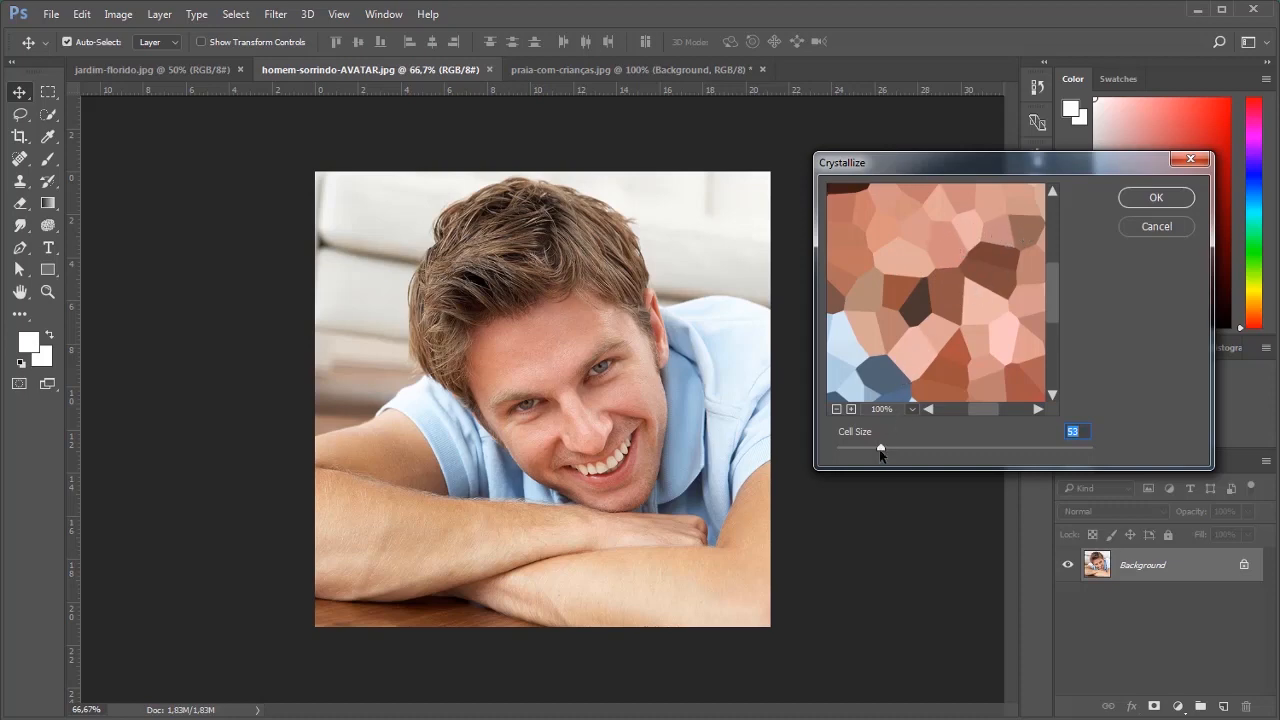
pyautogui.moveTo(881, 448); pyautogui.dragTo(843, 449)
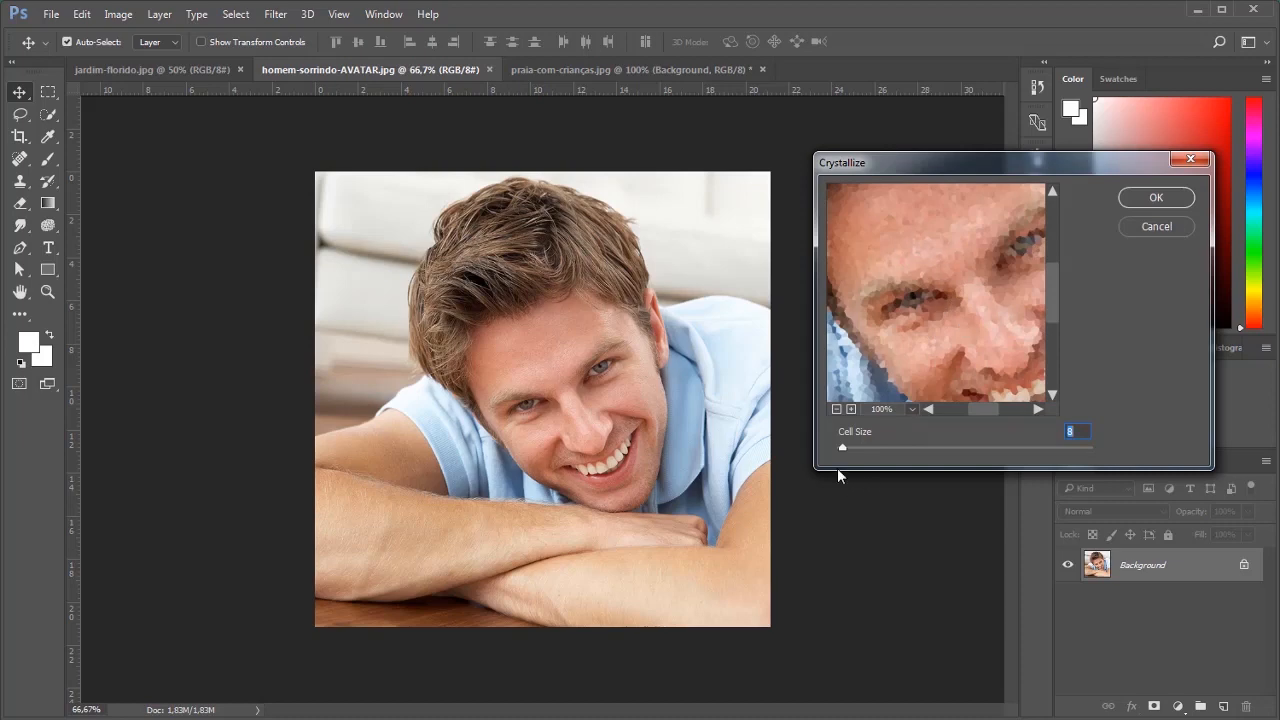
pyautogui.moveTo(840, 454); pyautogui.dragTo(846, 452)
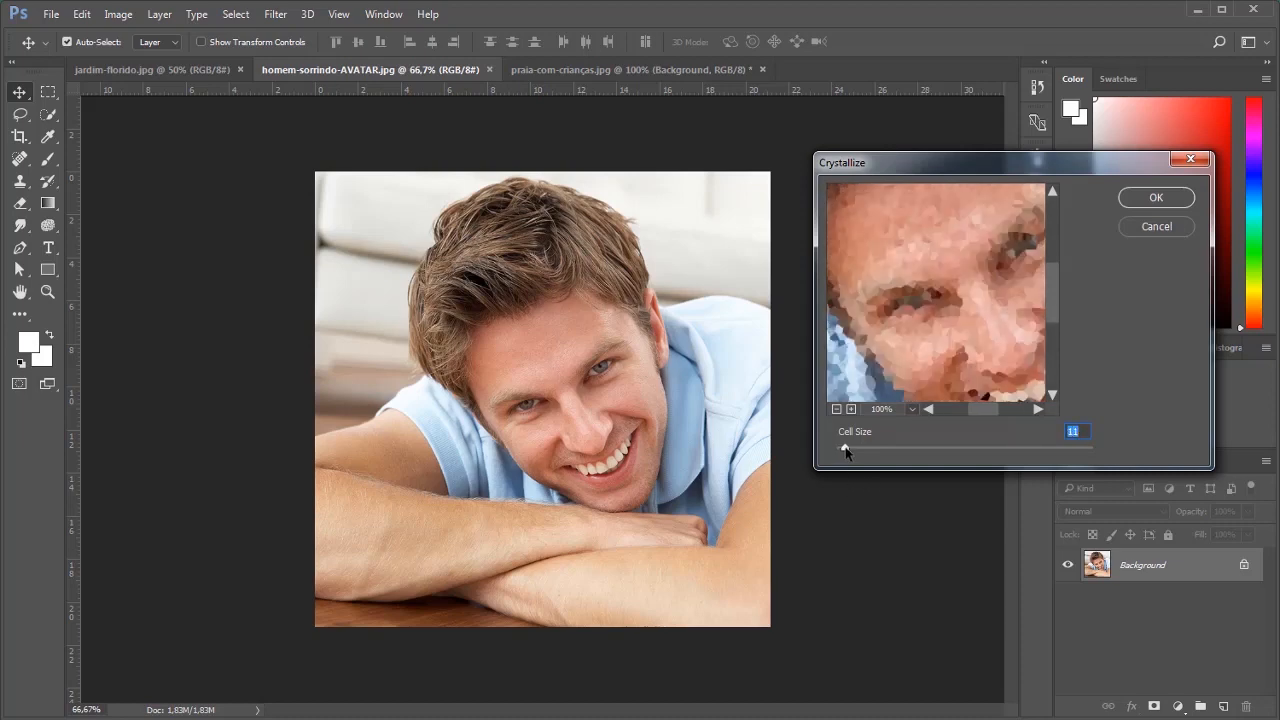
pyautogui.click(1156, 199)
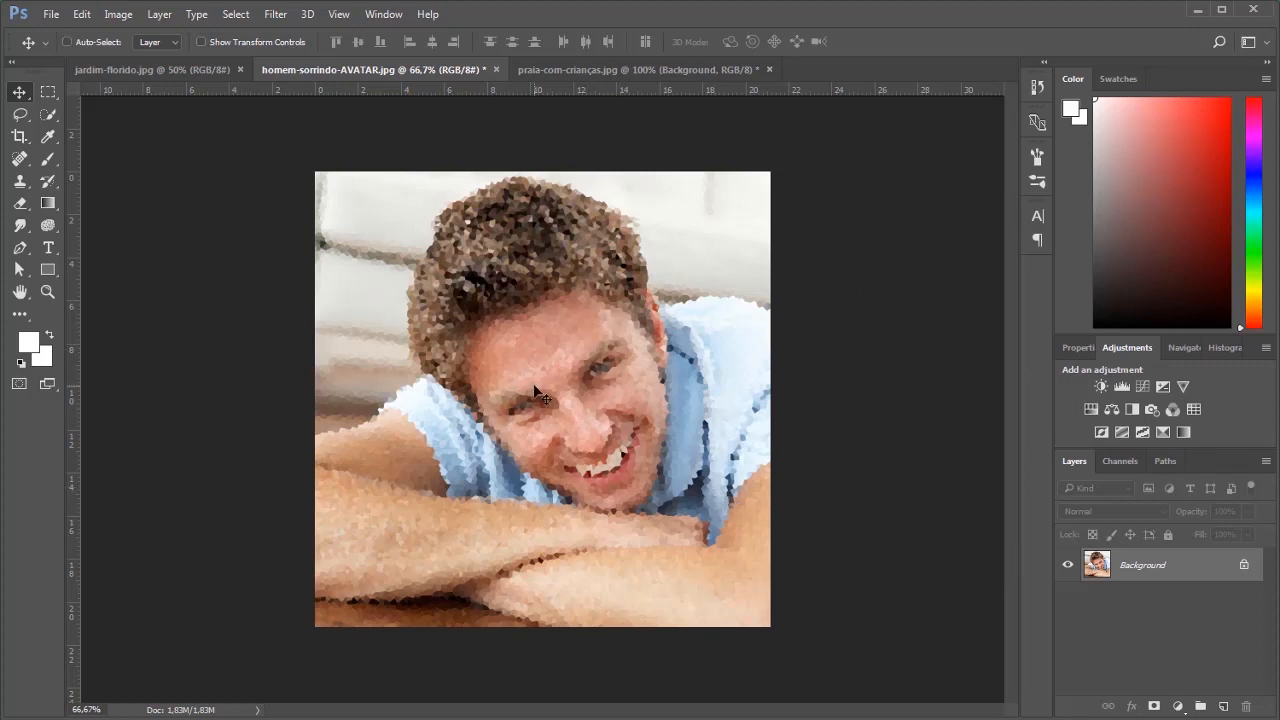
pyautogui.hotkey('ctrl', 'z')
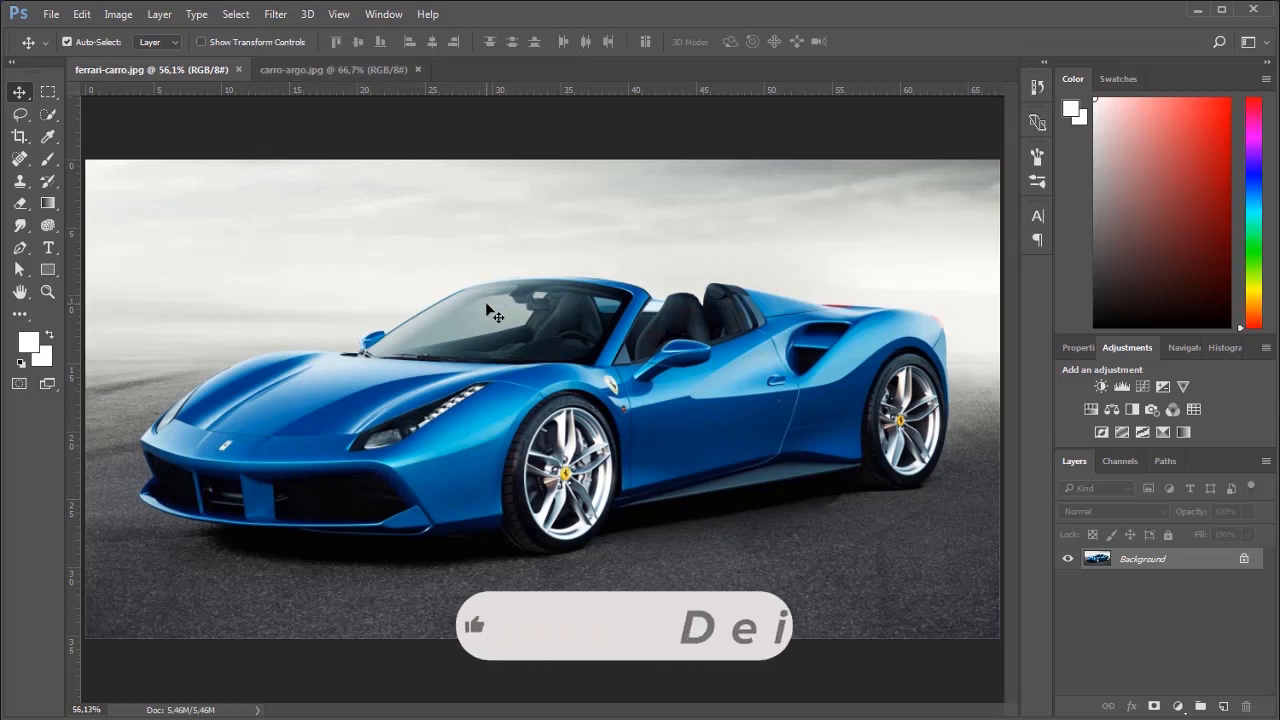
# - Start a Lens Flare on ferrari-carro.jpg, preview all four lens types and choose 50-300mm Zoom
pyautogui.click(274, 13)
pyautogui.moveTo(344, 285)
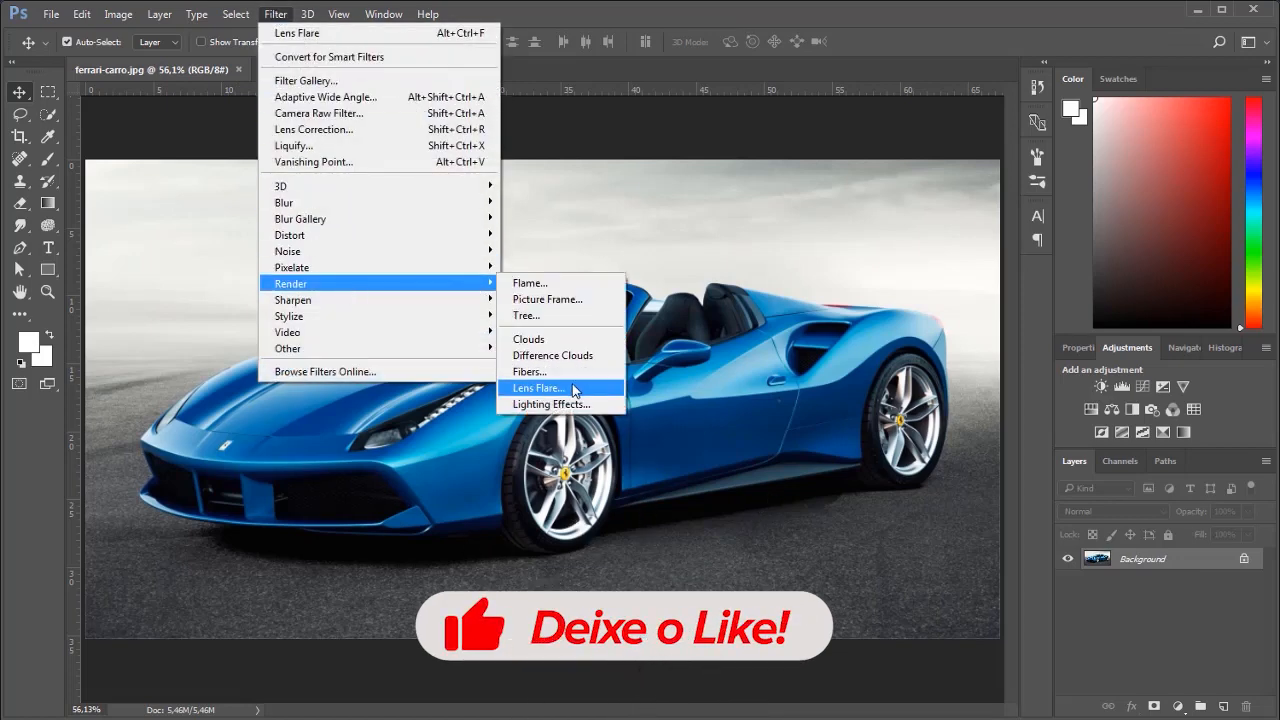
pyautogui.click(538, 388)
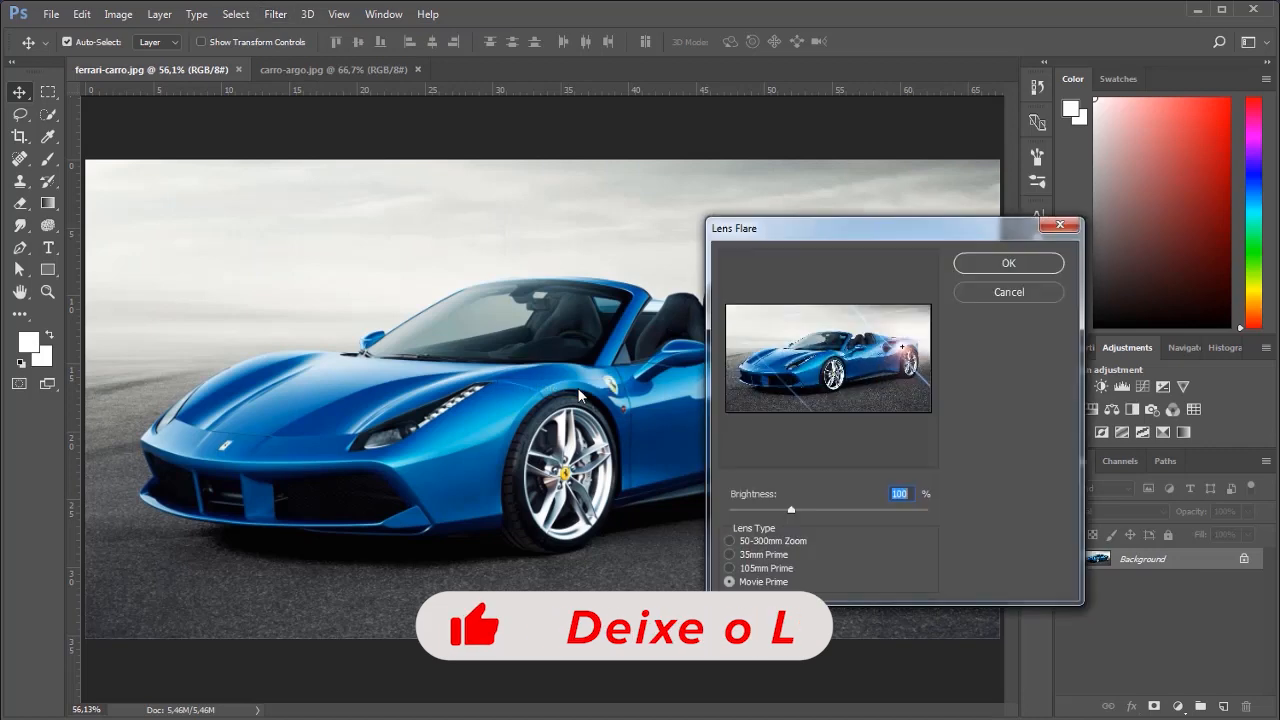
pyautogui.click(732, 541)
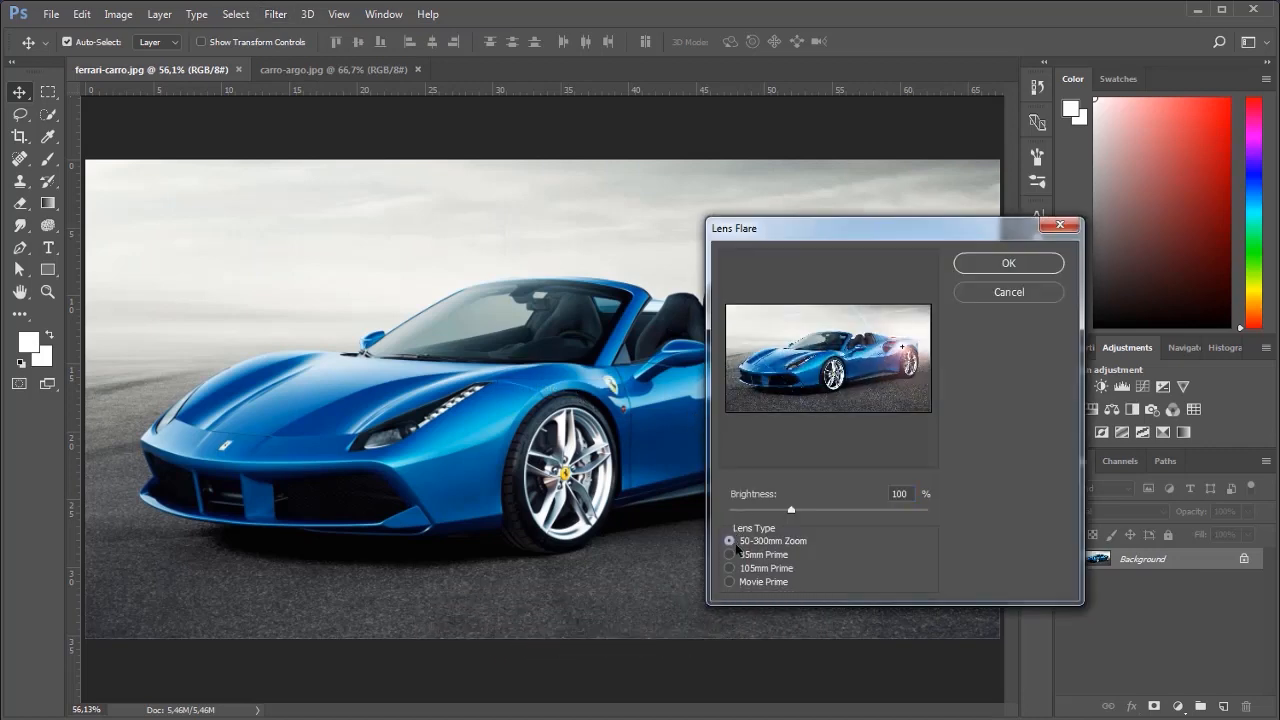
pyautogui.click(730, 555)
pyautogui.click(730, 568)
pyautogui.click(730, 582)
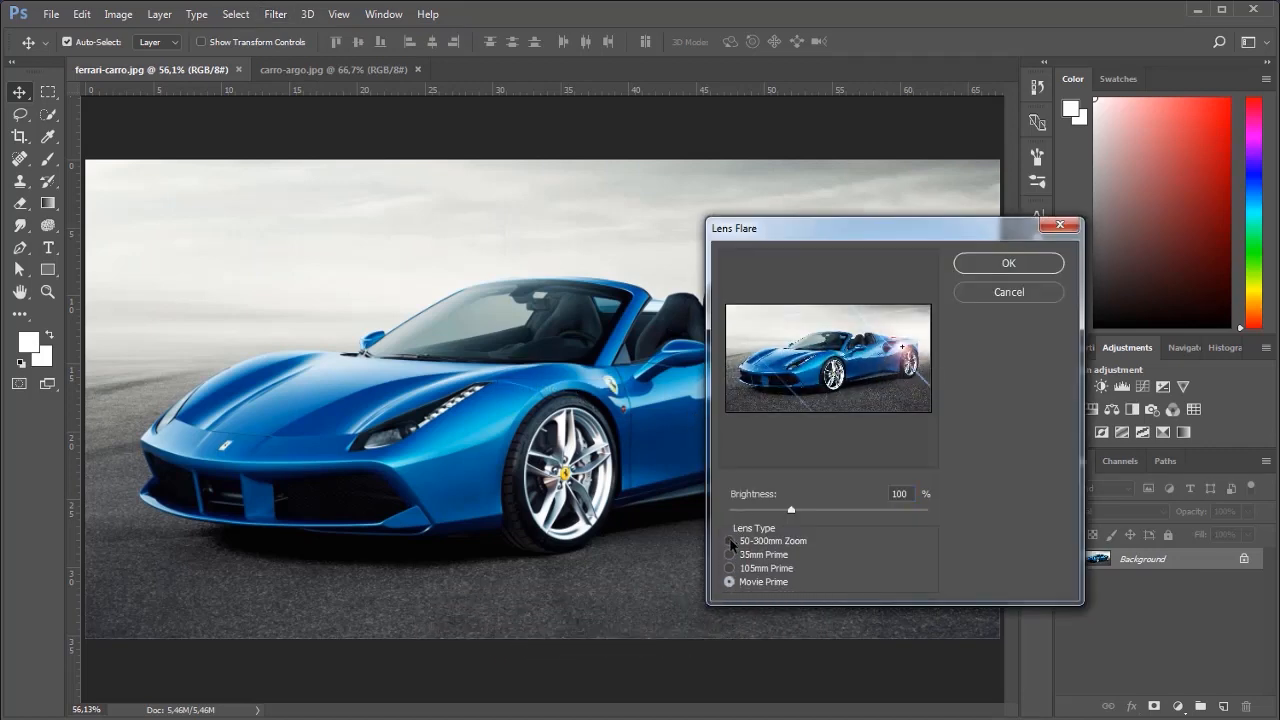
pyautogui.click(731, 542)
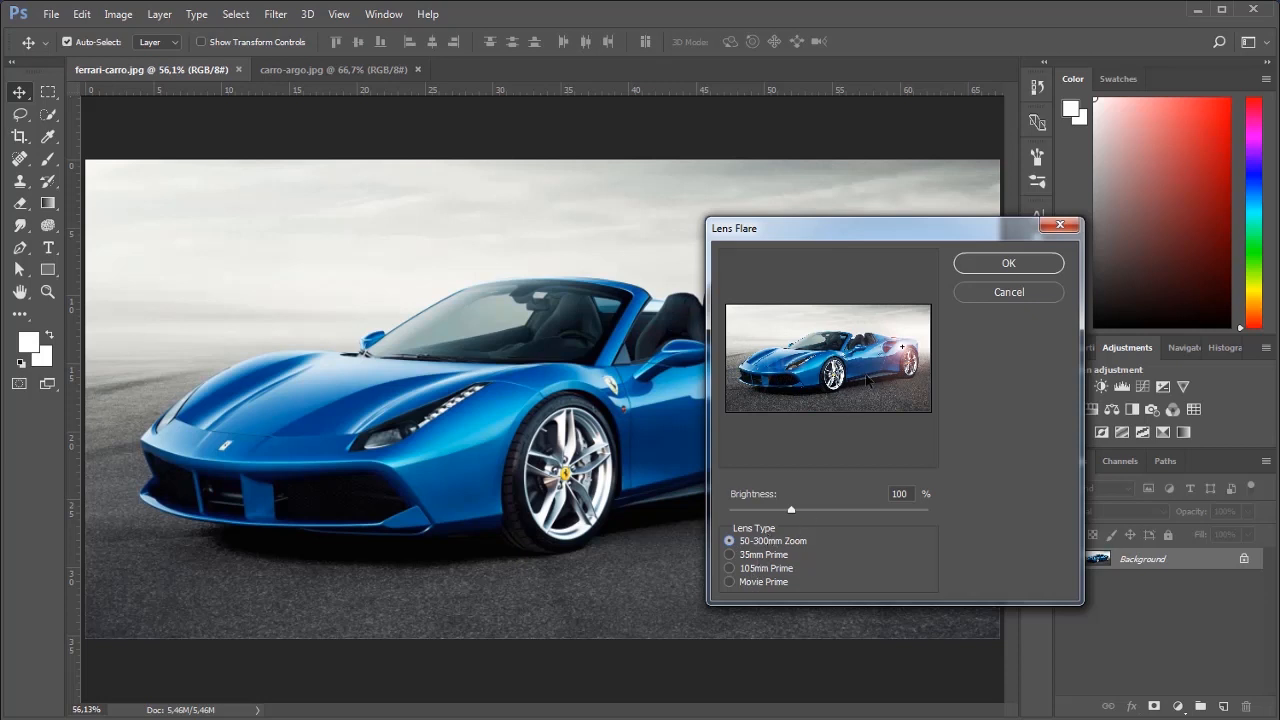
# - Move the flare onto the car's side ahead of the rear wheel and compare the lens types there, returning to 50-300mm Zoom
pyautogui.moveTo(902, 352); pyautogui.dragTo(867, 368)
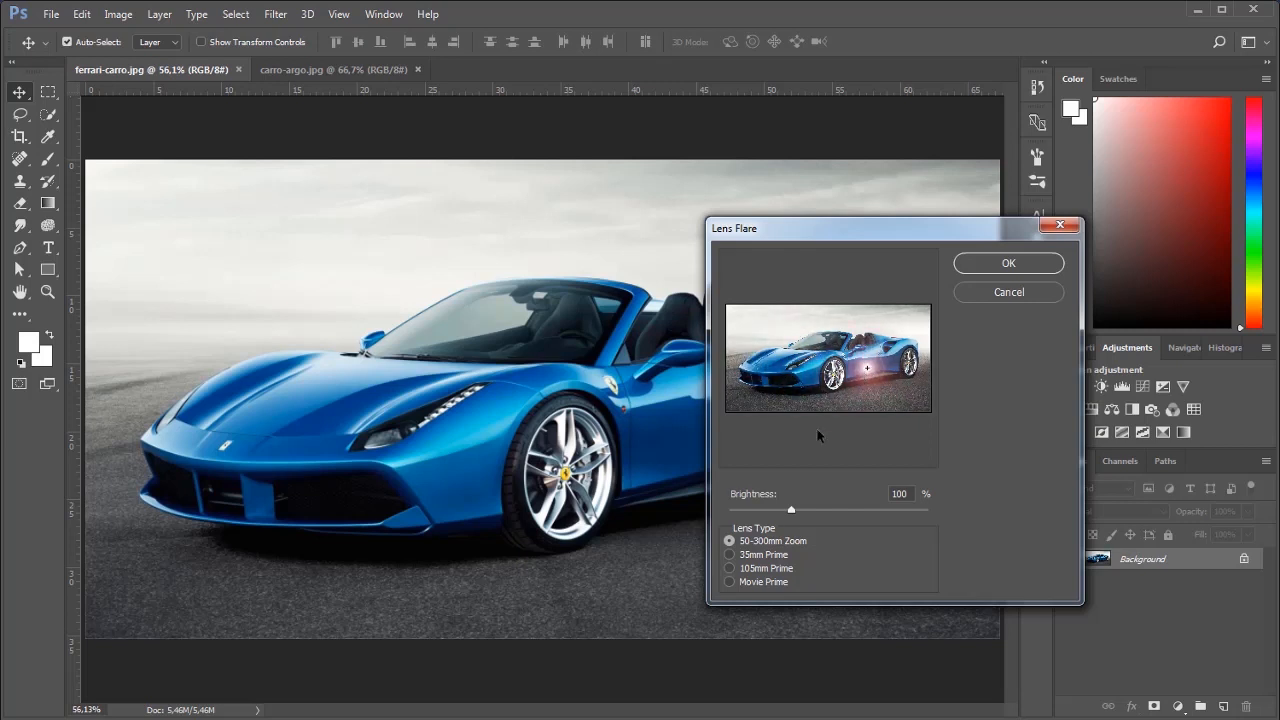
pyautogui.click(732, 555)
pyautogui.click(731, 568)
pyautogui.click(730, 582)
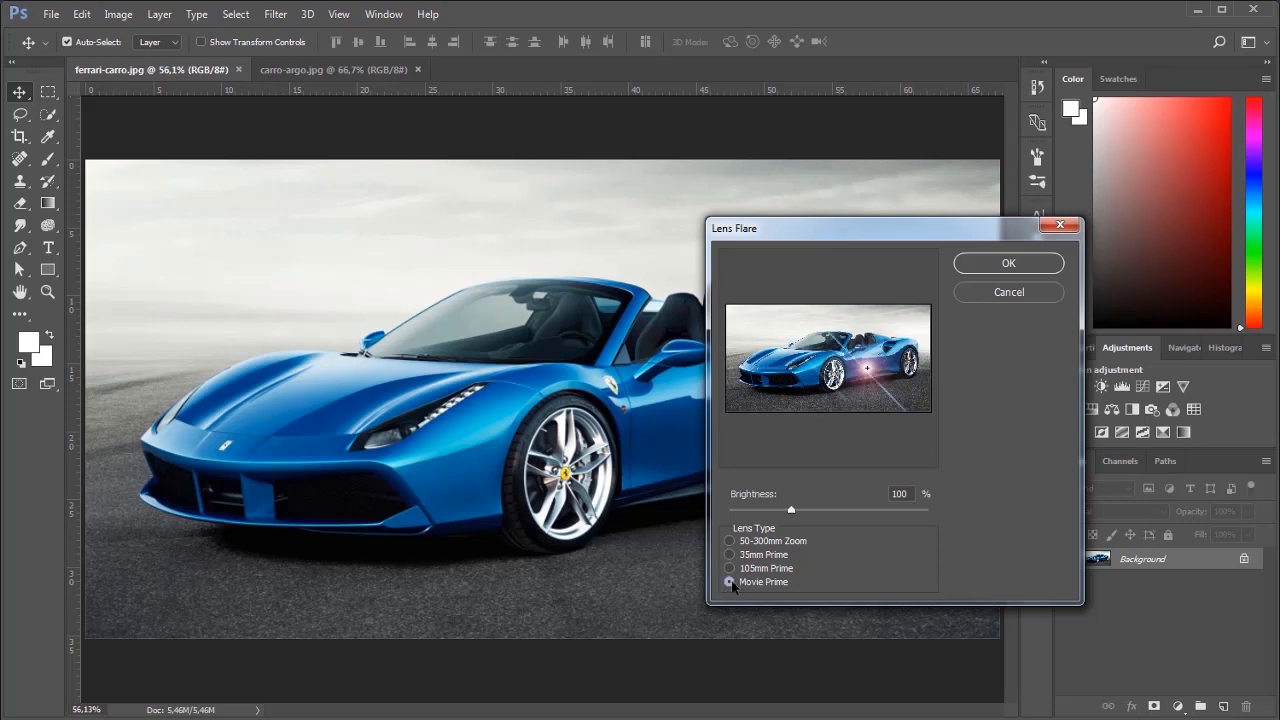
pyautogui.click(730, 542)
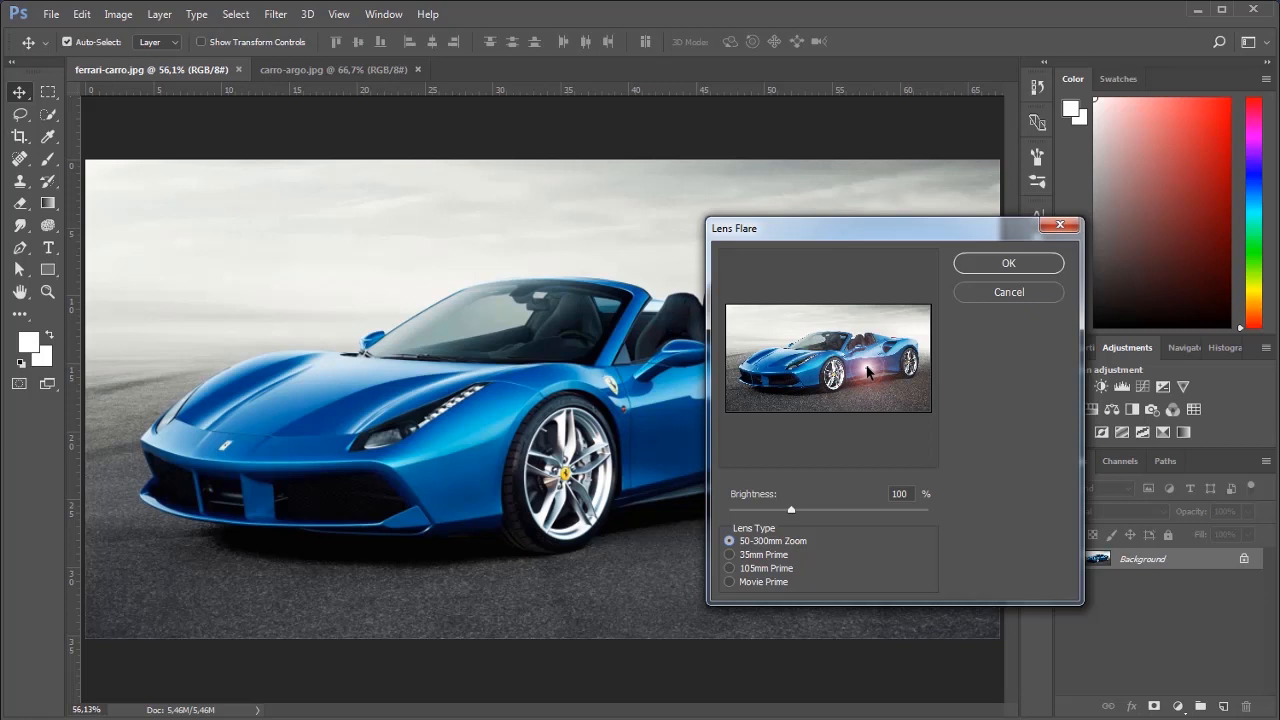
# - Preview the flare at different spots on the car with the 50-300mm Zoom, 35mm Prime, 105mm Prime and Movie Prime lens types
pyautogui.moveTo(867, 371); pyautogui.dragTo(891, 351)
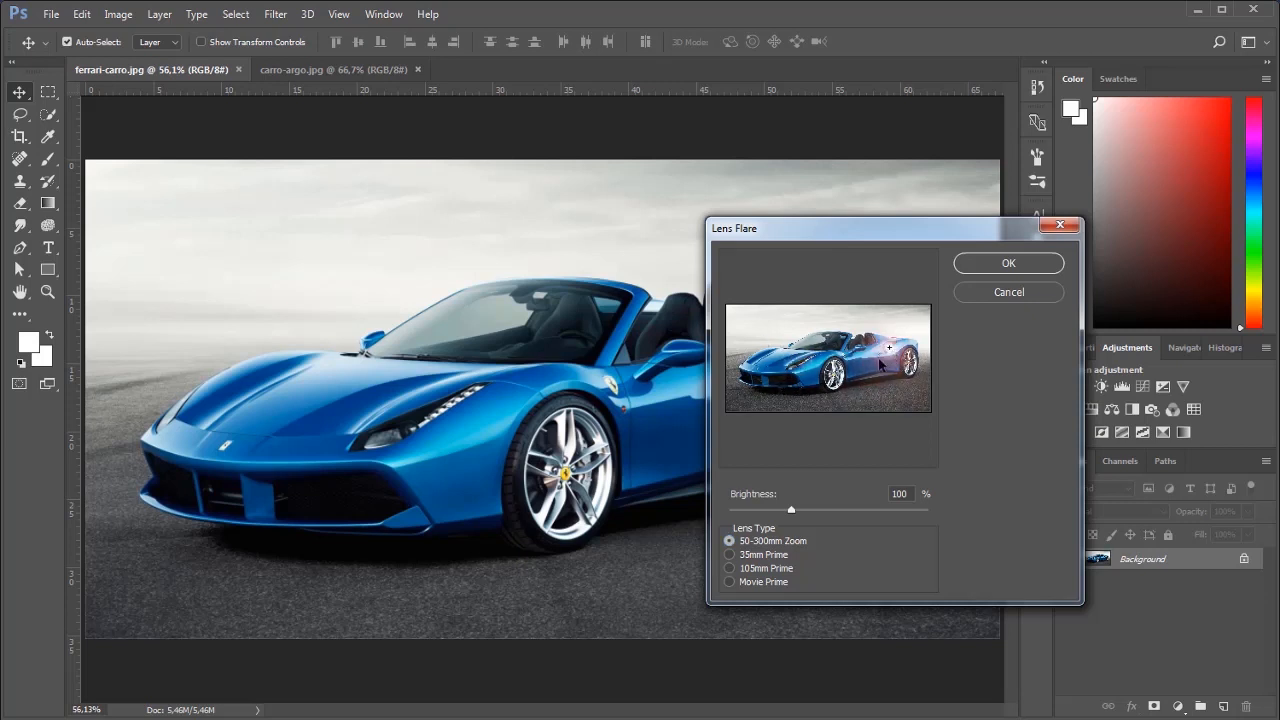
pyautogui.moveTo(890, 350); pyautogui.dragTo(773, 362)
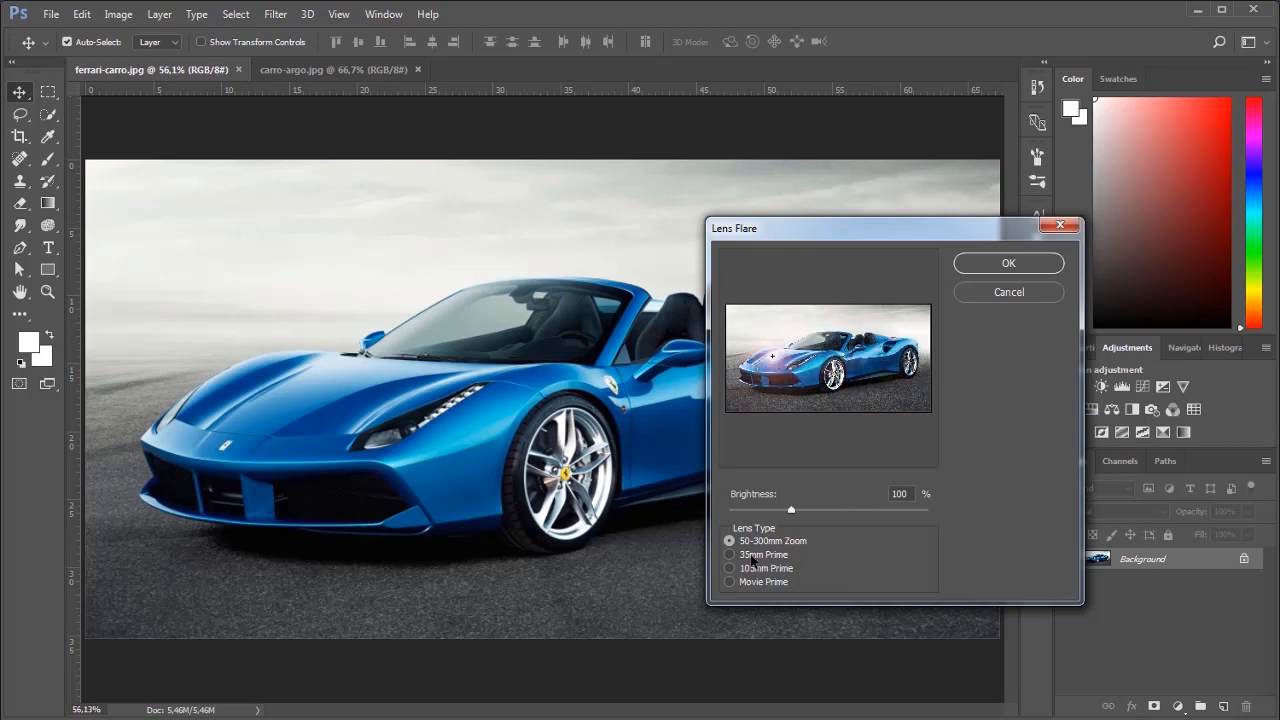
pyautogui.click(753, 562)
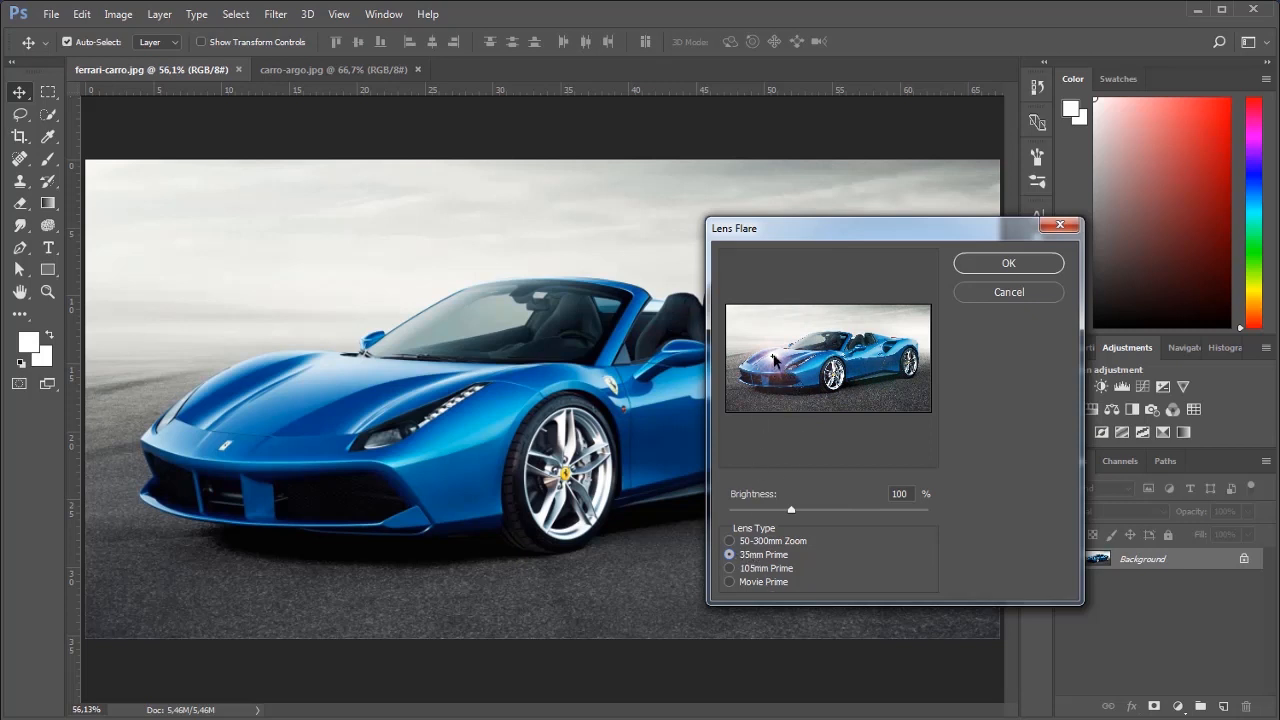
pyautogui.moveTo(773, 362); pyautogui.dragTo(884, 358)
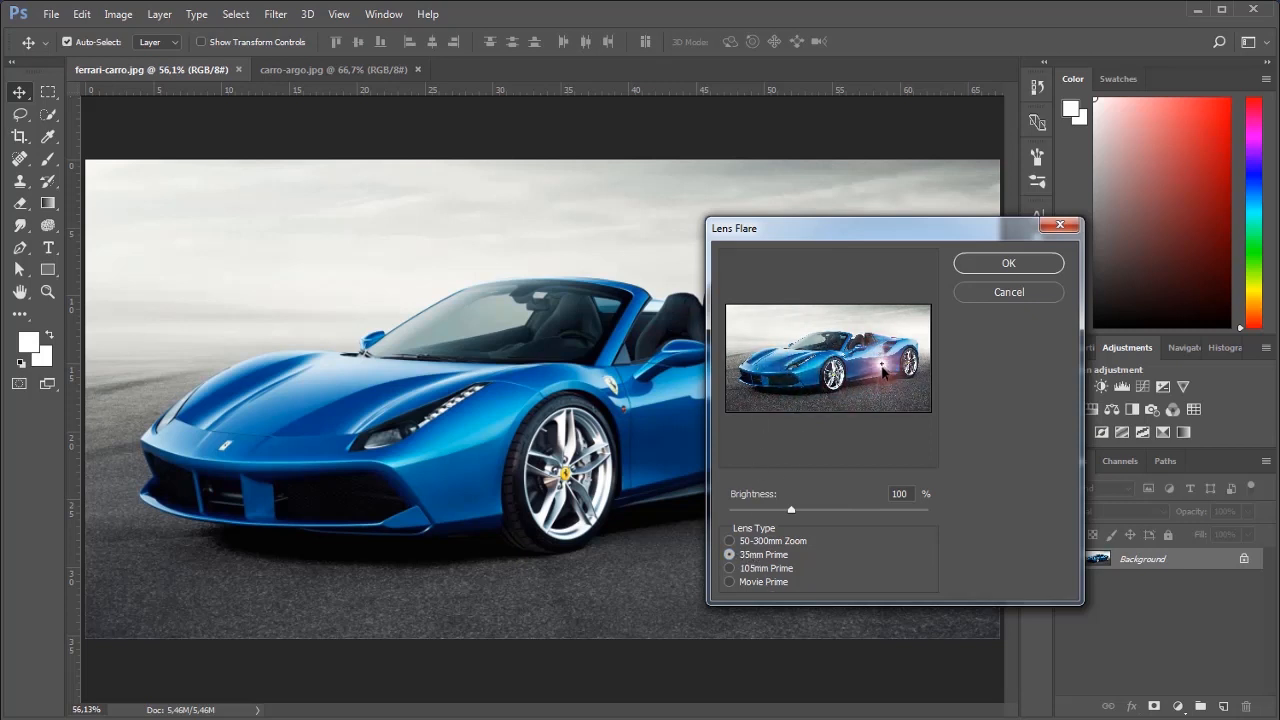
pyautogui.click(730, 568)
pyautogui.moveTo(862, 337); pyautogui.dragTo(788, 341)
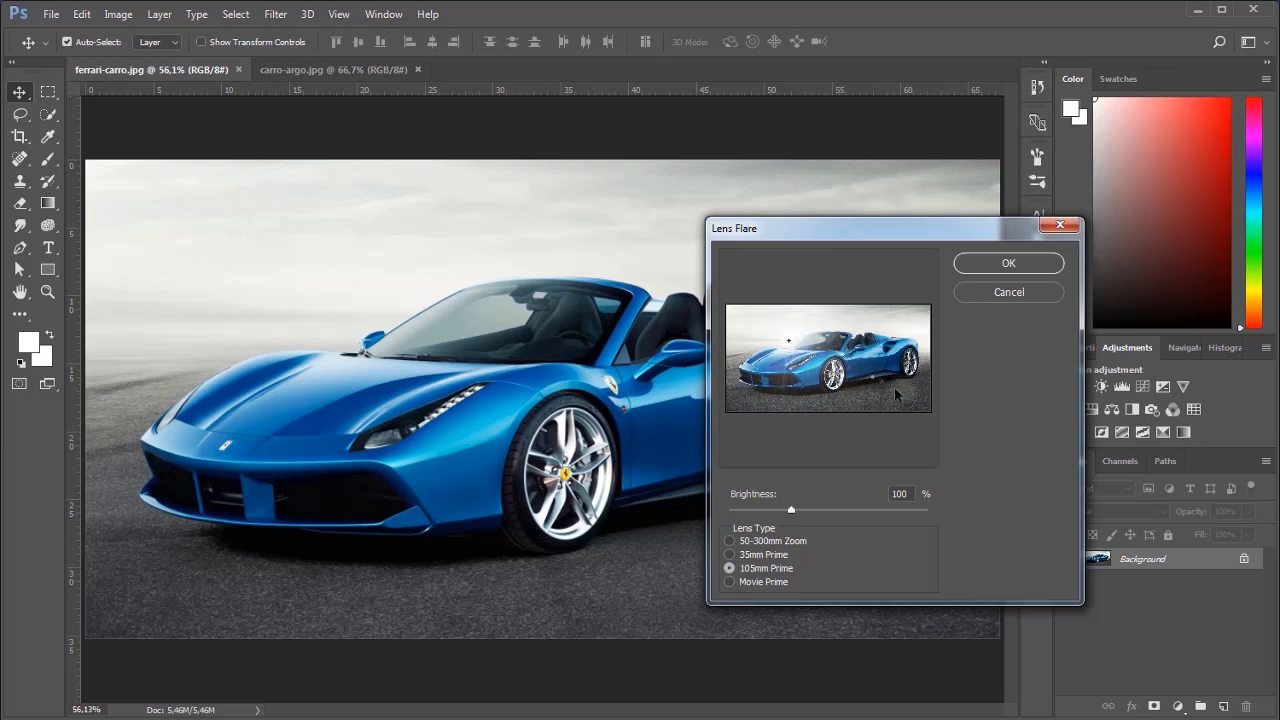
pyautogui.click(749, 584)
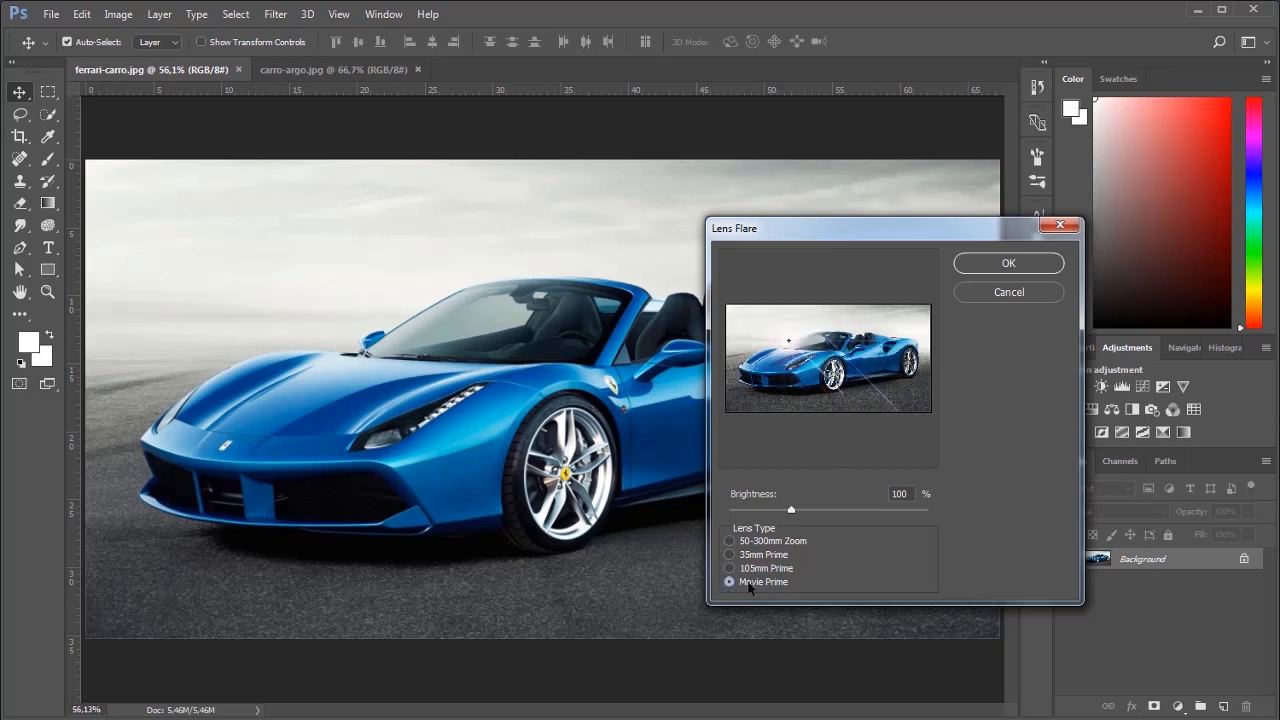
pyautogui.moveTo(790, 345); pyautogui.dragTo(853, 358)
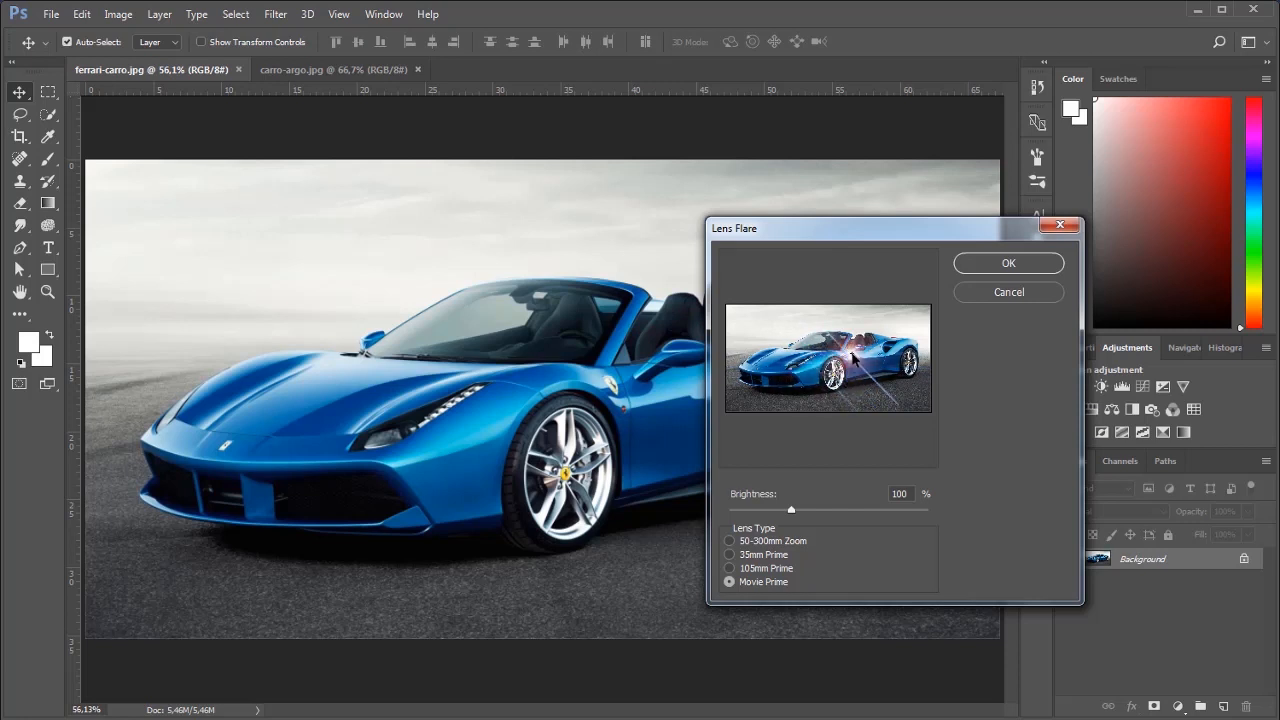
# - Apply the Lens Flare on the car's rear fender with the 50-300mm Zoom lens type and 104 % brightness
pyautogui.click(730, 541)
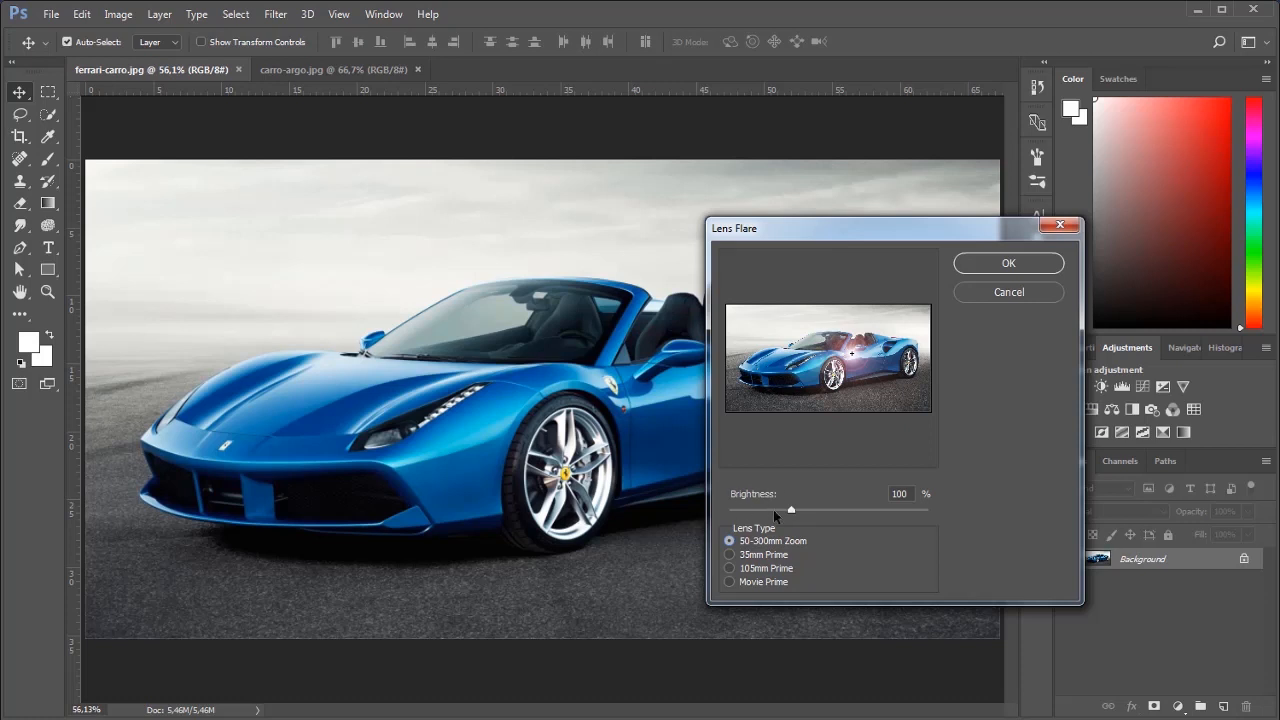
pyautogui.moveTo(792, 513)
pyautogui.mouseDown()
pyautogui.moveTo(765, 513)
pyautogui.moveTo(925, 513)
pyautogui.moveTo(751, 522)
pyautogui.moveTo(808, 519)
pyautogui.moveTo(783, 516)
pyautogui.moveTo(794, 517)
pyautogui.mouseUp()
pyautogui.moveTo(853, 355); pyautogui.dragTo(904, 352)
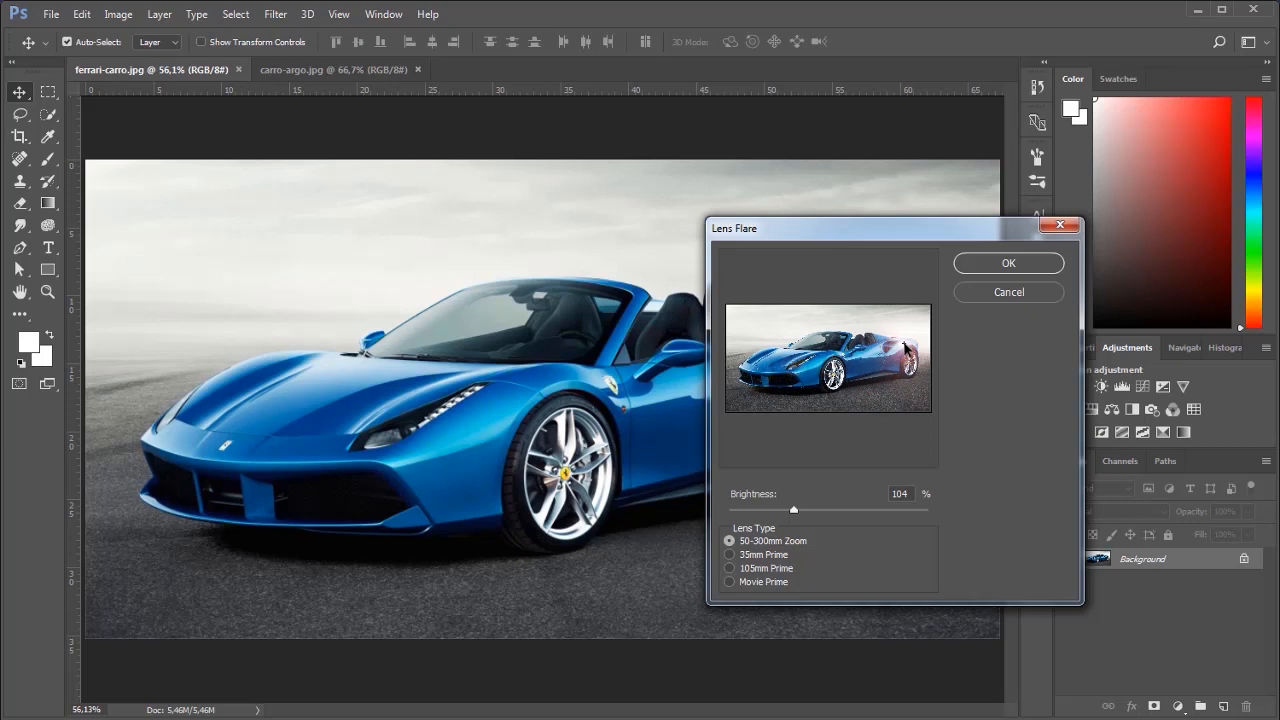
pyautogui.click(990, 266)
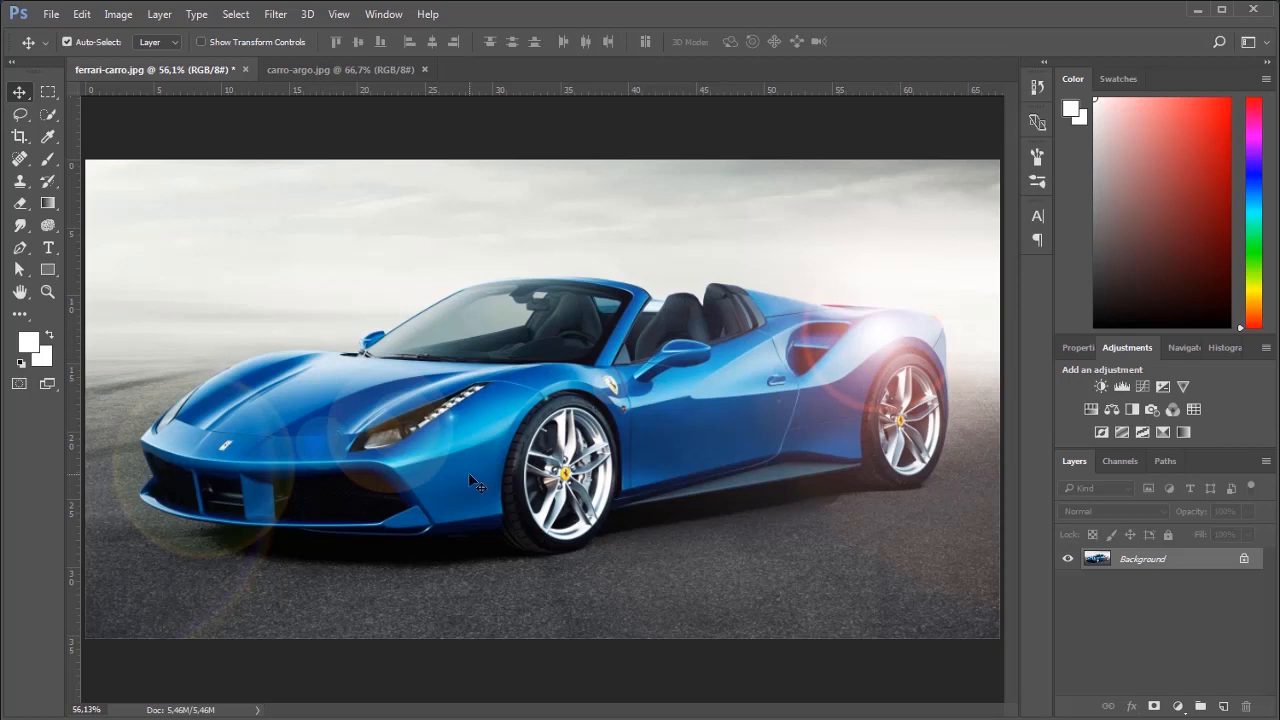
# - Add a second Lens Flare of the 35mm Prime type on the blue convertible's hood near the windshield
pyautogui.click(276, 15)
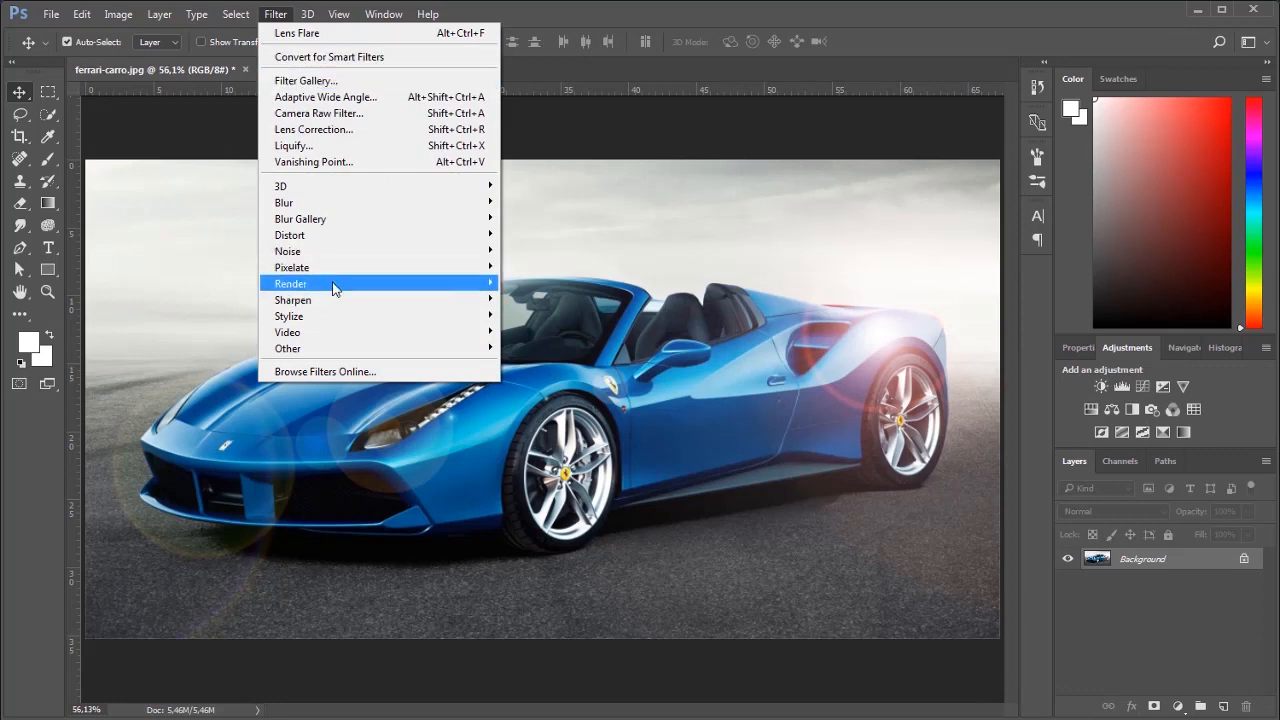
pyautogui.moveTo(353, 287)
pyautogui.click(540, 388)
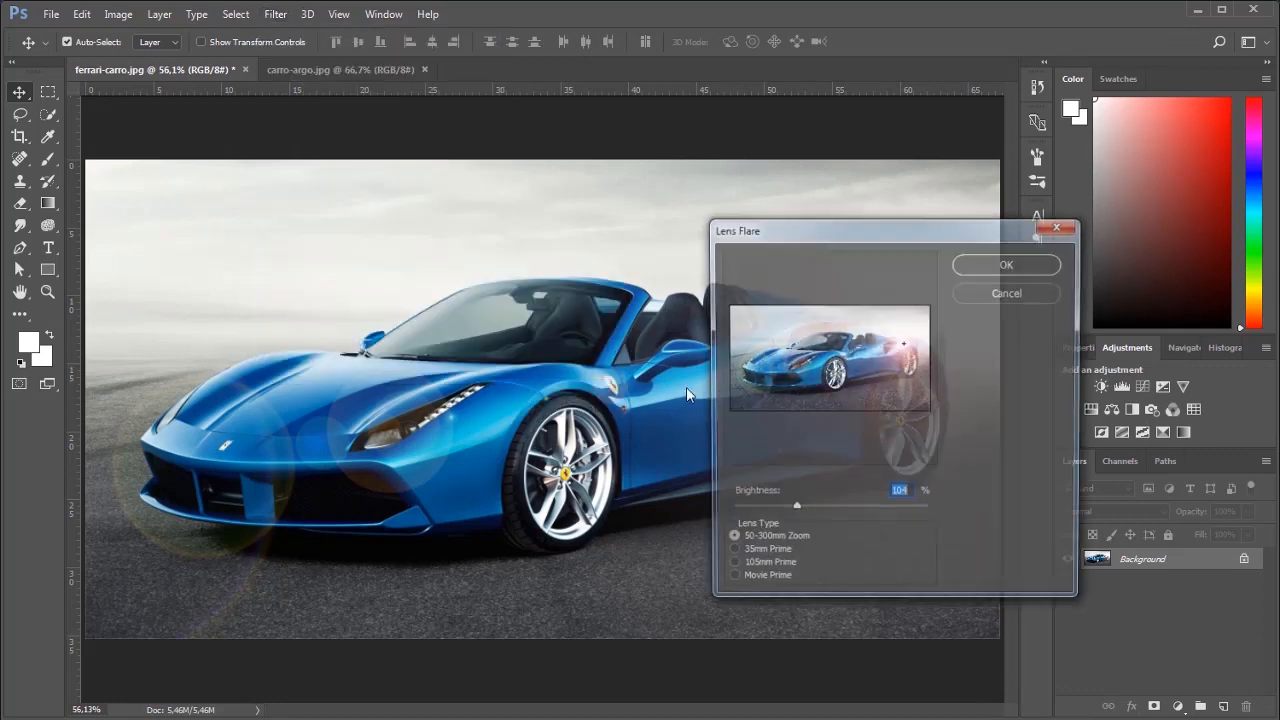
pyautogui.click(731, 554)
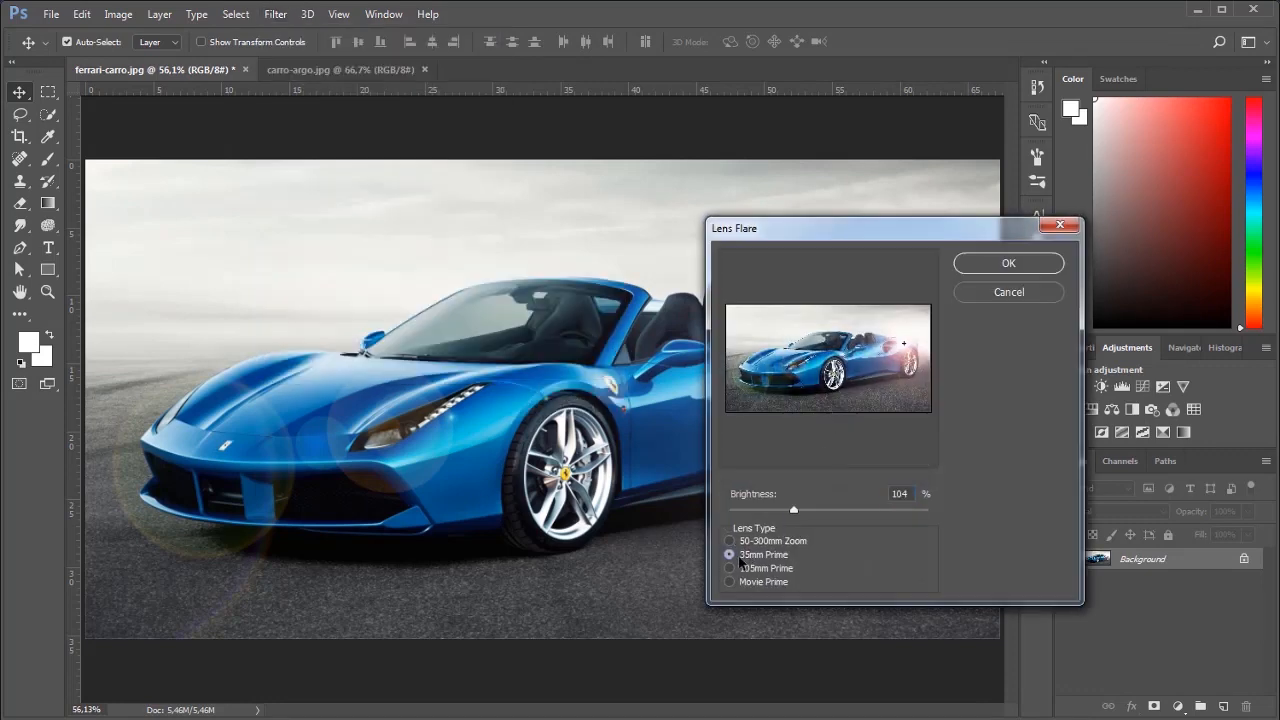
pyautogui.moveTo(904, 348); pyautogui.dragTo(785, 355)
pyautogui.click(992, 268)
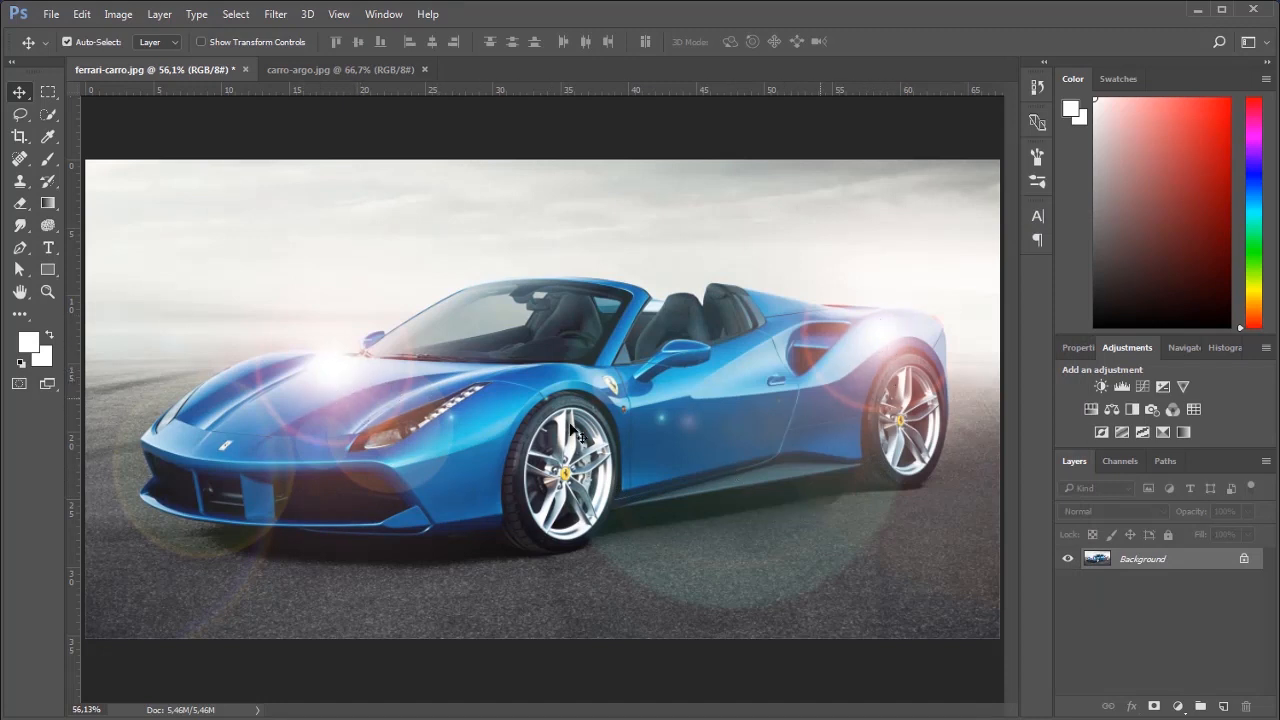
# - Switch to carro-argo.jpg and apply a 105mm Prime Lens Flare at 104 % brightness at the rear end of the car's roof
pyautogui.click(349, 69)
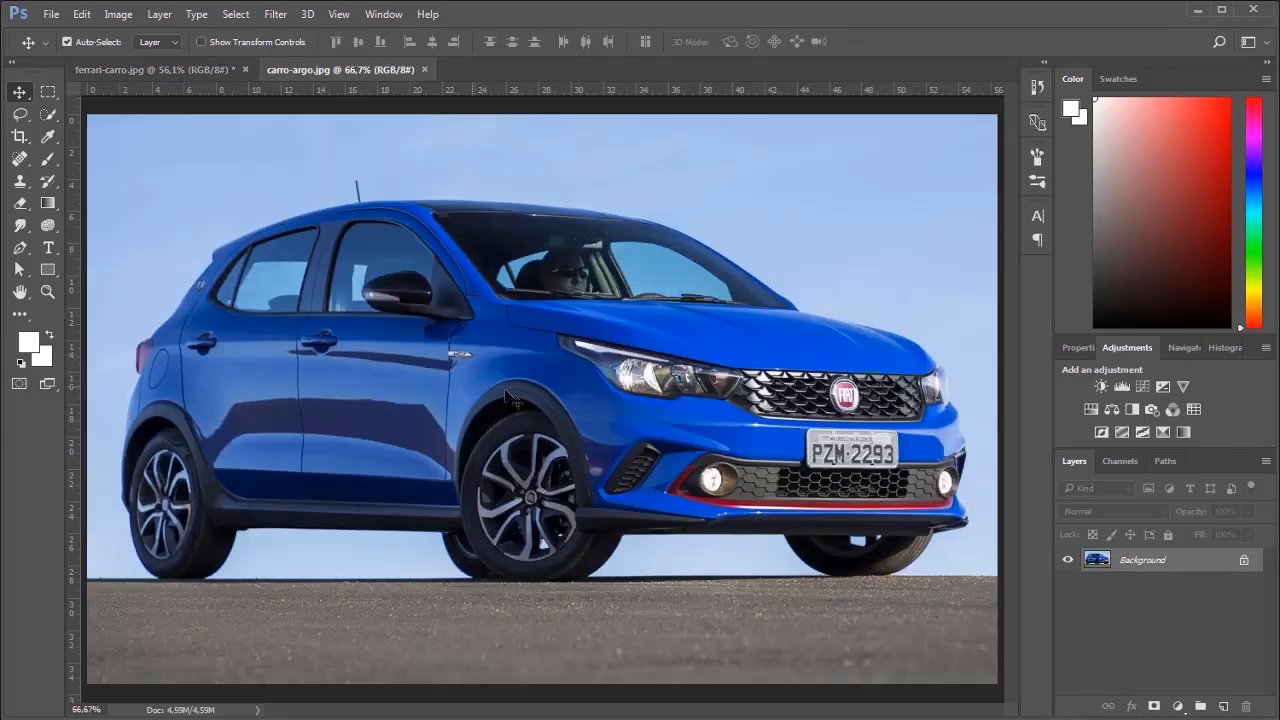
pyautogui.click(275, 14)
pyautogui.moveTo(408, 284)
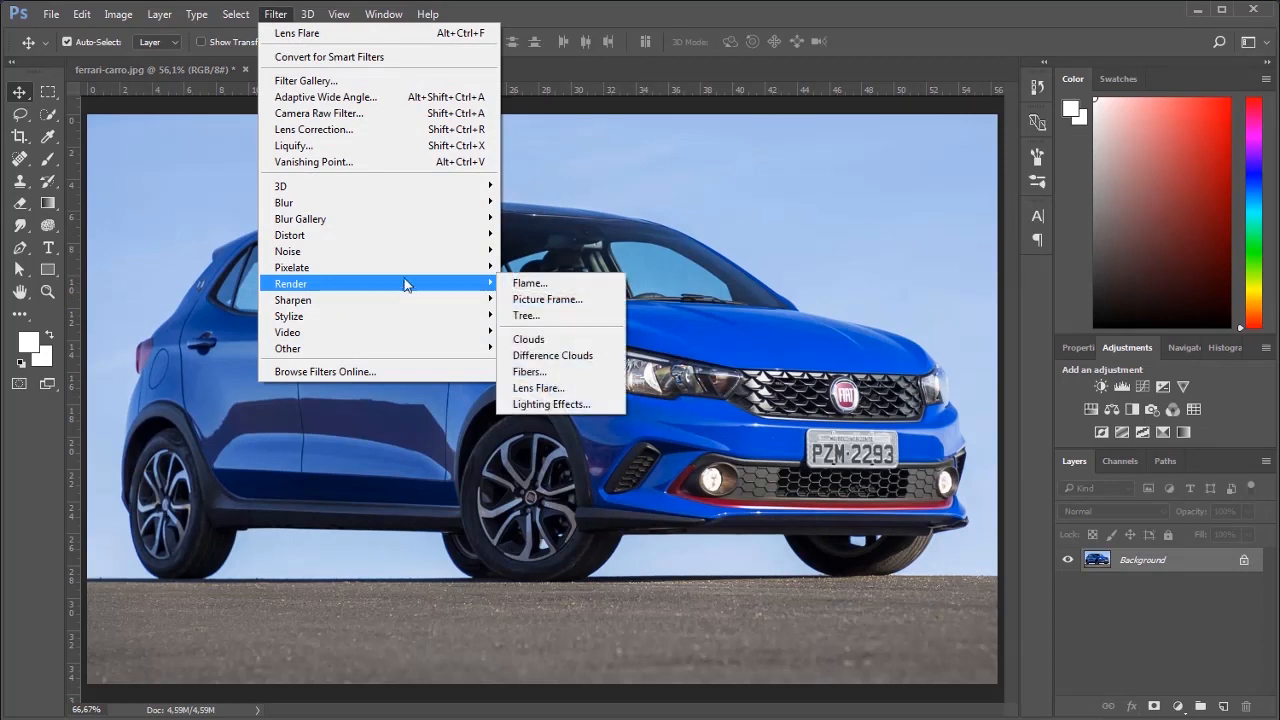
pyautogui.click(548, 390)
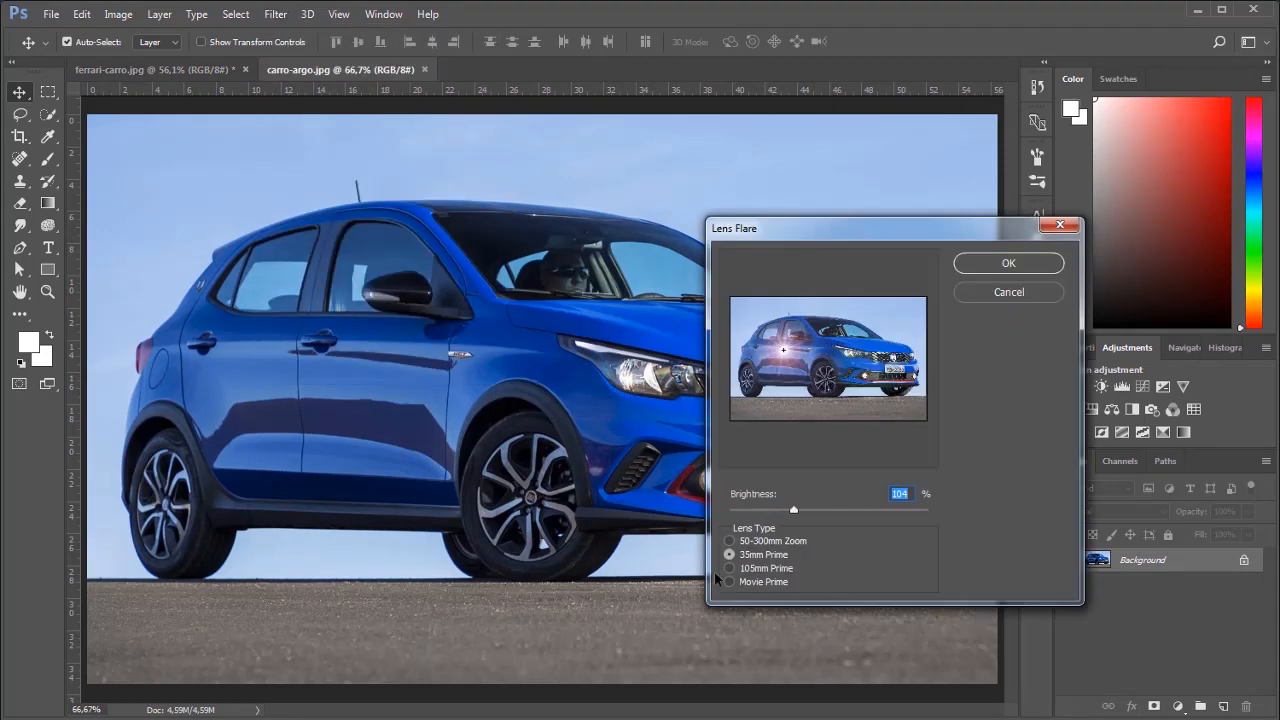
pyautogui.click(752, 569)
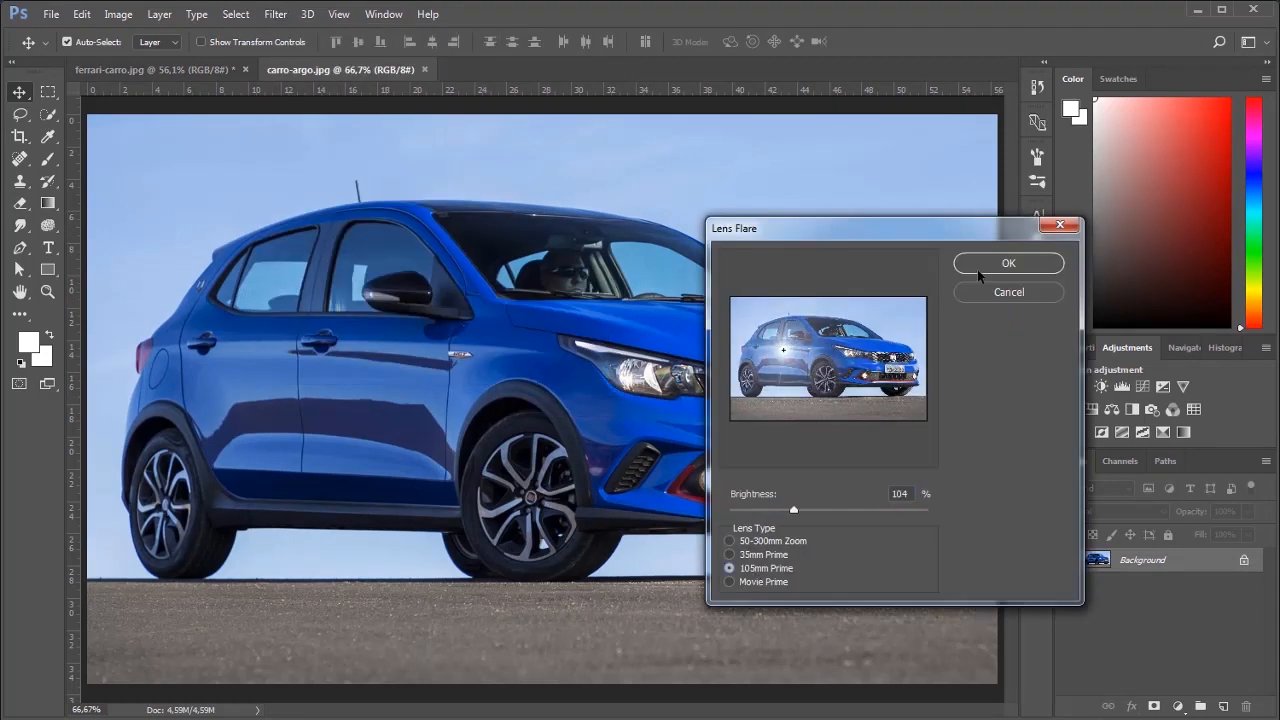
pyautogui.moveTo(786, 352); pyautogui.dragTo(764, 326)
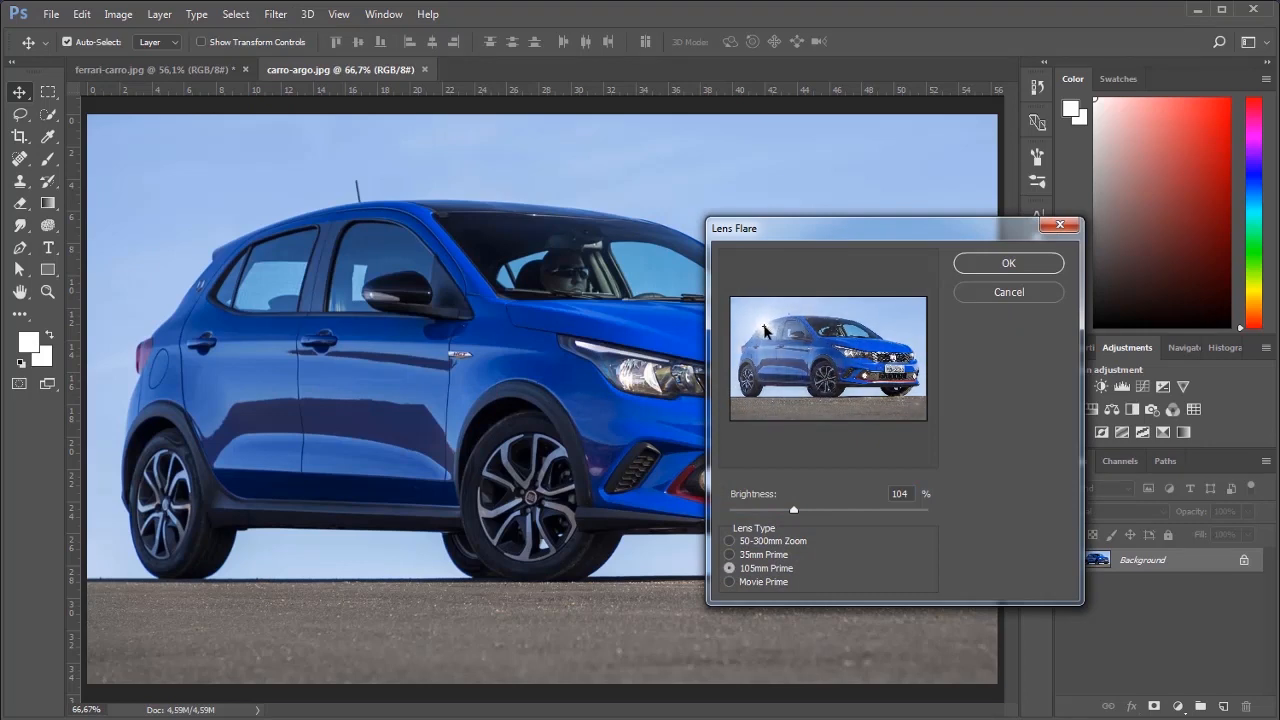
pyautogui.click(1003, 268)
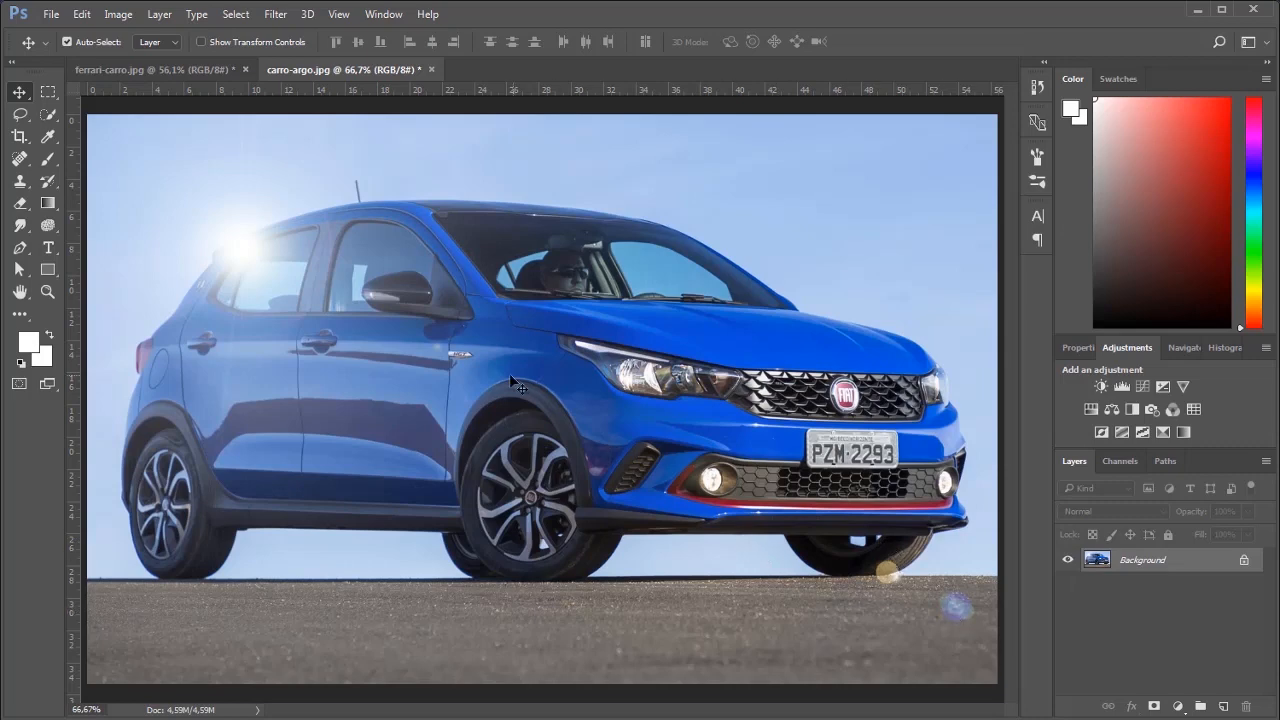
# - Add a Movie Prime Lens Flare at 104 % brightness on the car's fog light beside the front wheel
pyautogui.click(275, 14)
pyautogui.moveTo(328, 285)
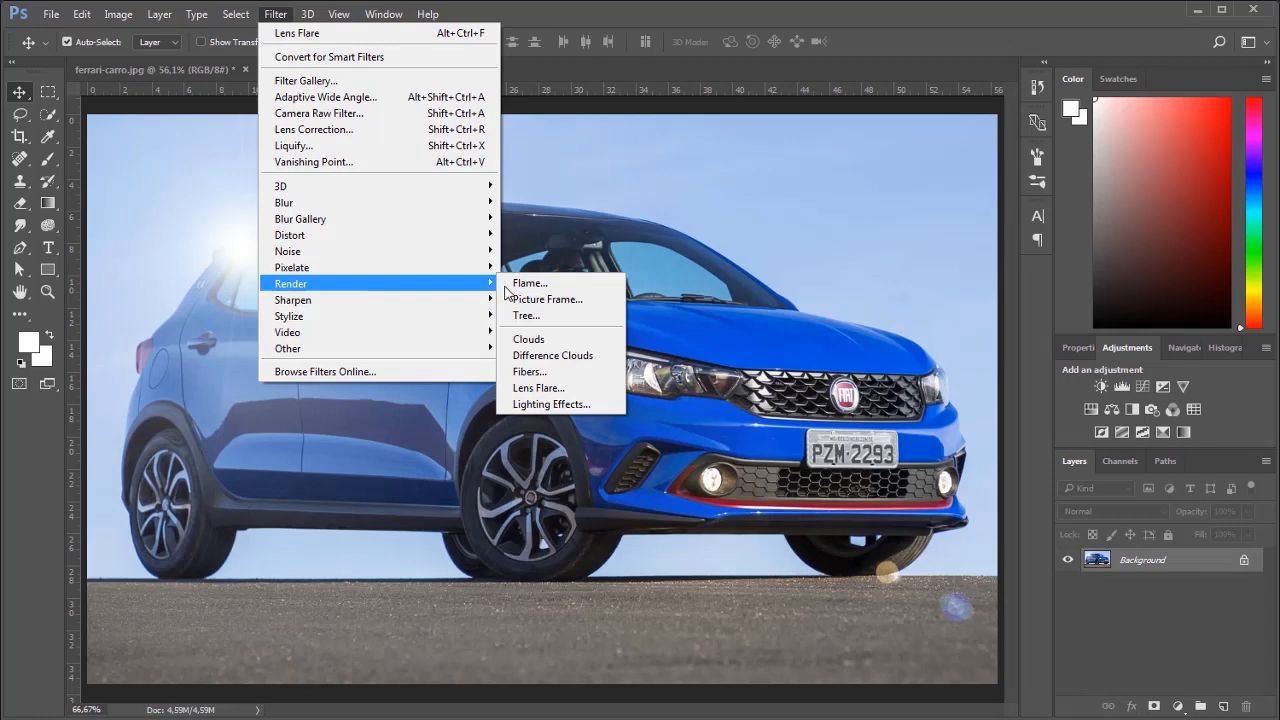
pyautogui.click(540, 389)
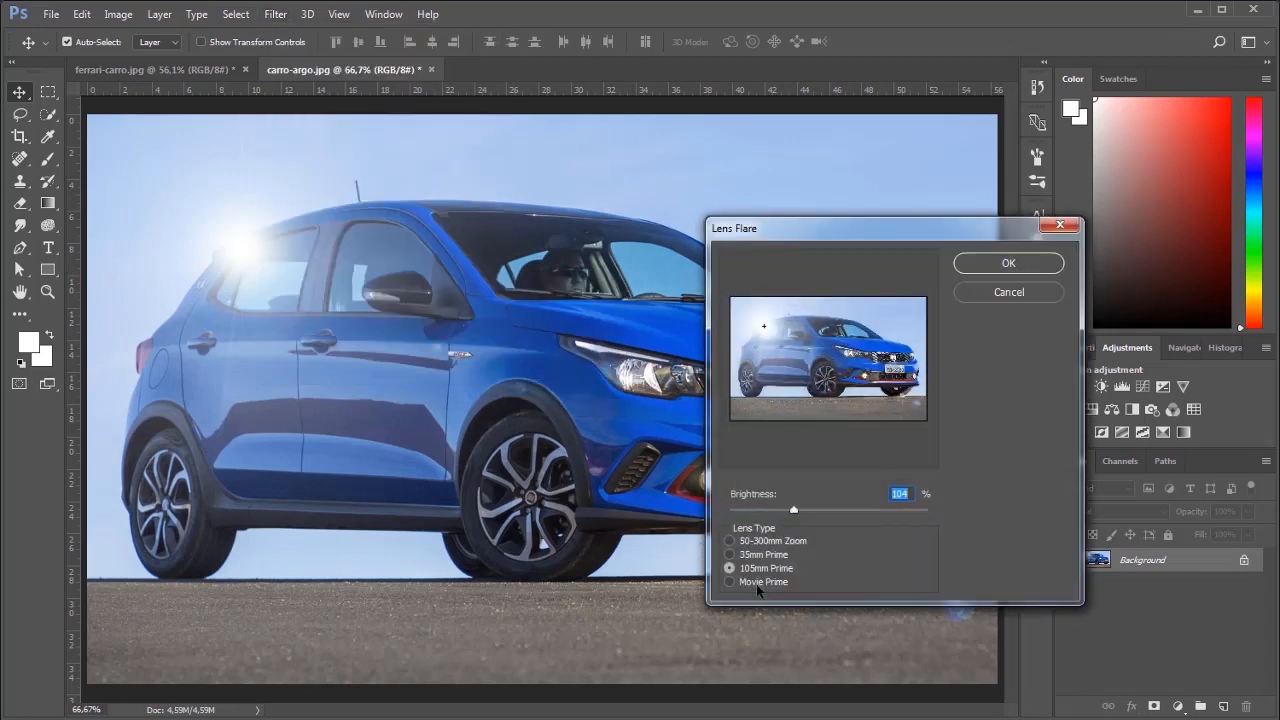
pyautogui.click(757, 584)
pyautogui.moveTo(766, 330); pyautogui.dragTo(870, 378)
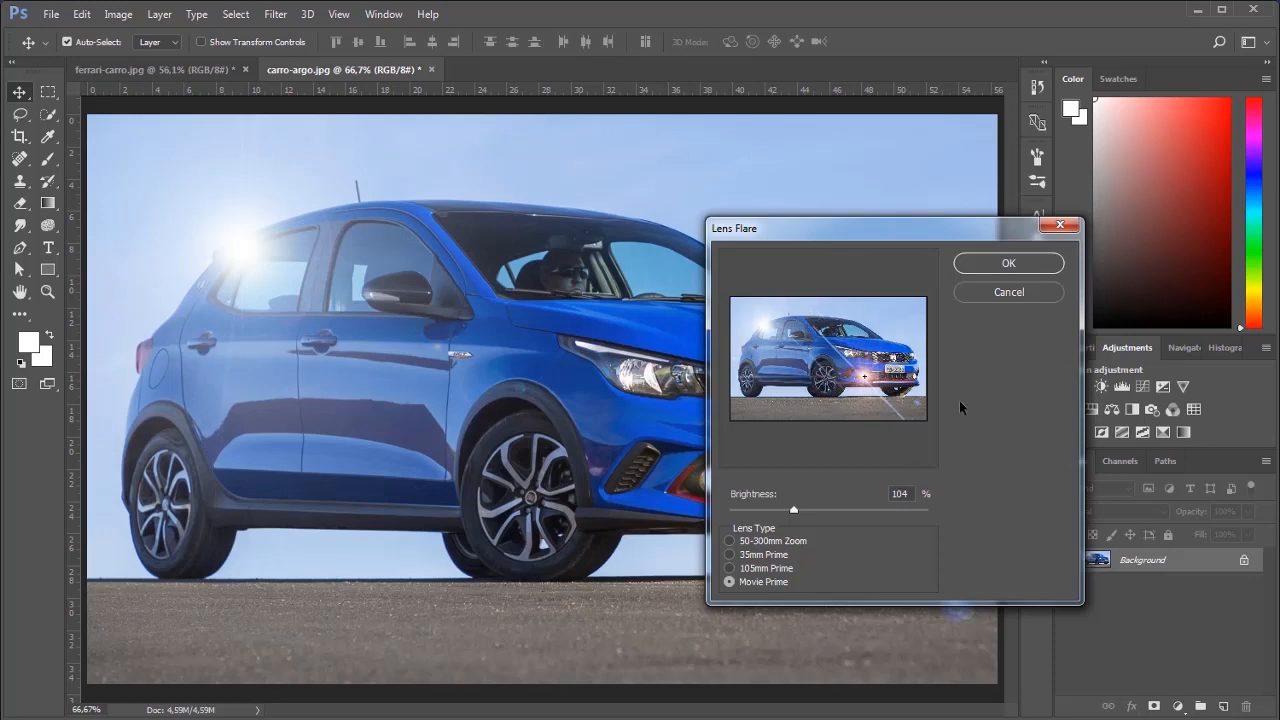
pyautogui.click(1002, 272)
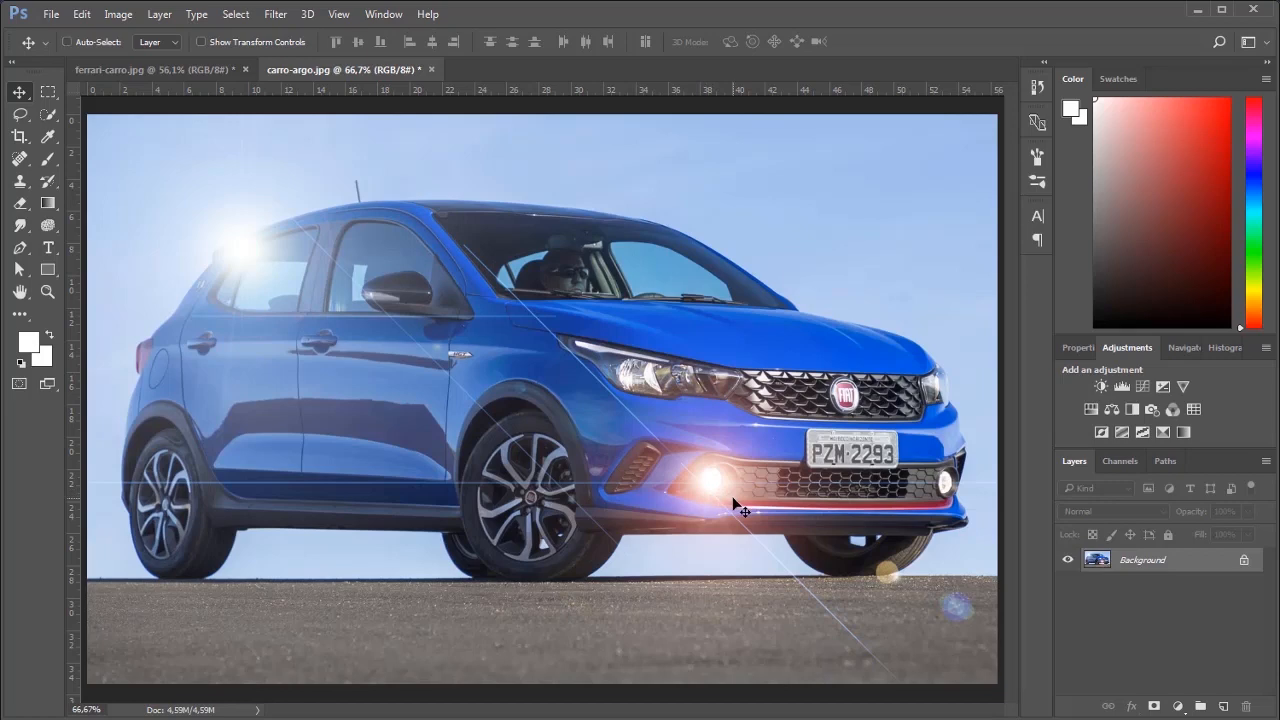
# - Undo both flares on the car photo and apply a Movie Prime Lens Flare on the front of the hood
pyautogui.hotkey('ctrl', 'z')
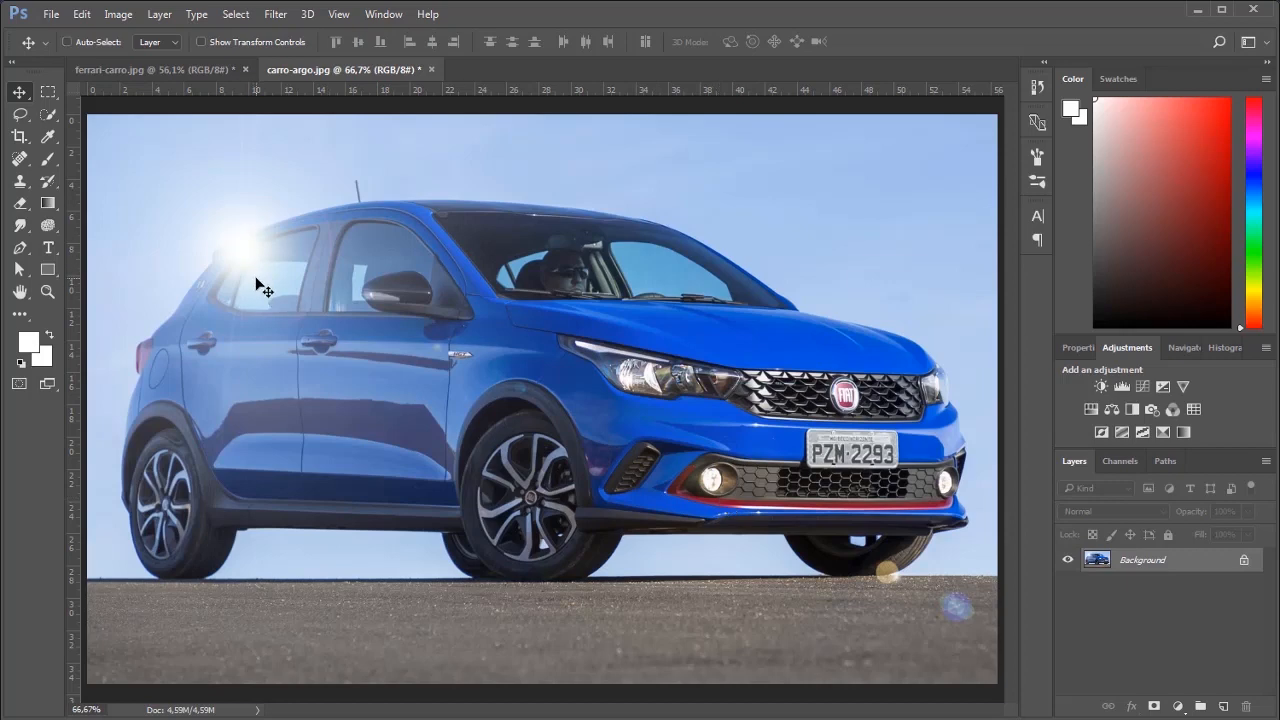
pyautogui.hotkey('ctrl', 'z')
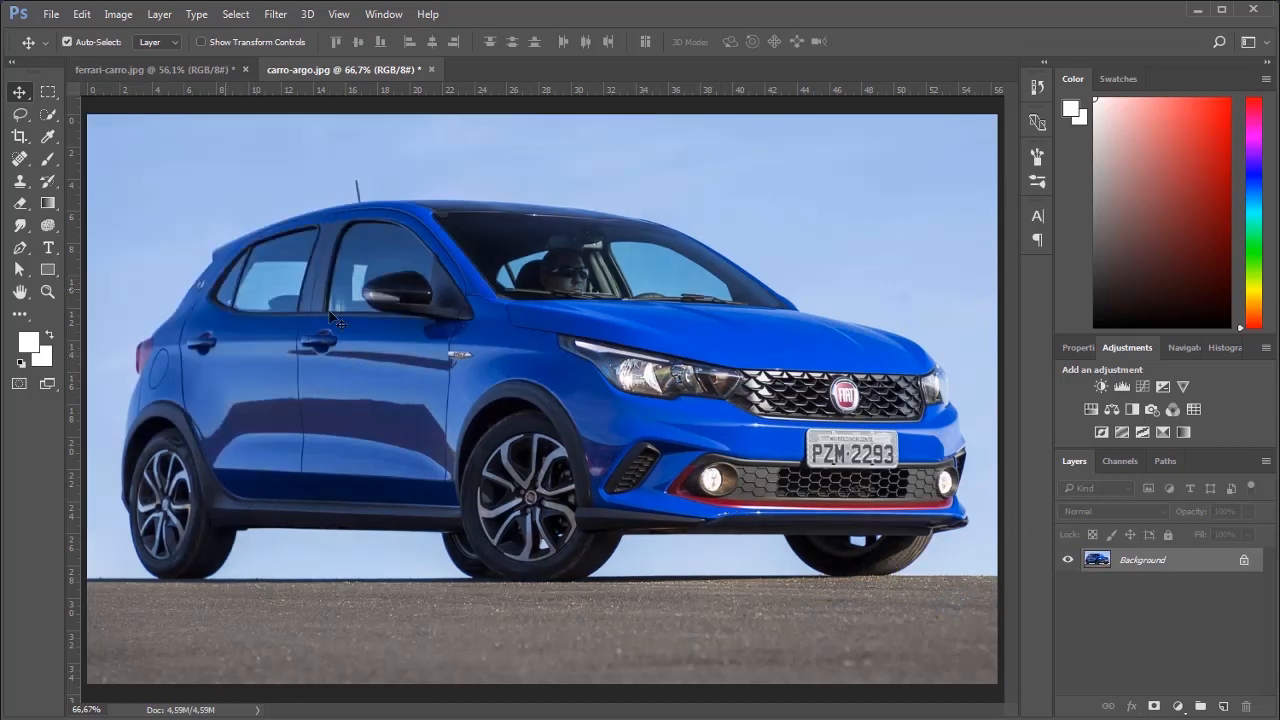
pyautogui.click(275, 14)
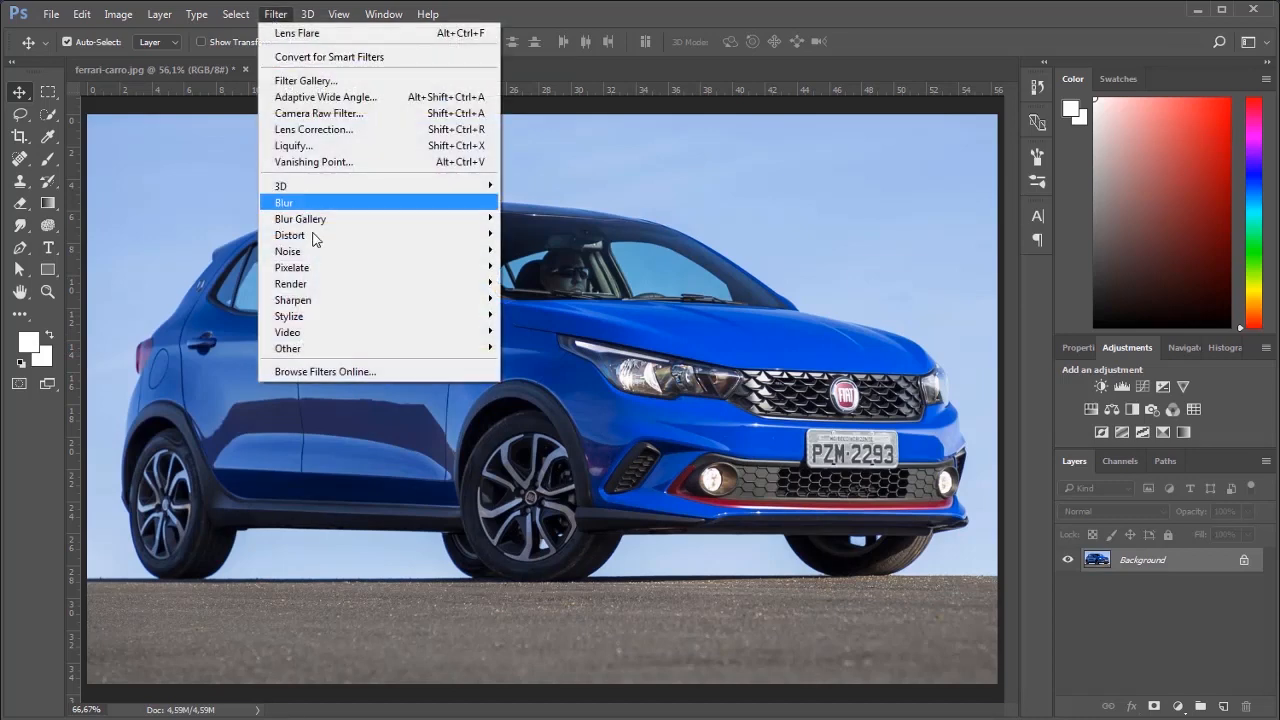
pyautogui.moveTo(333, 288)
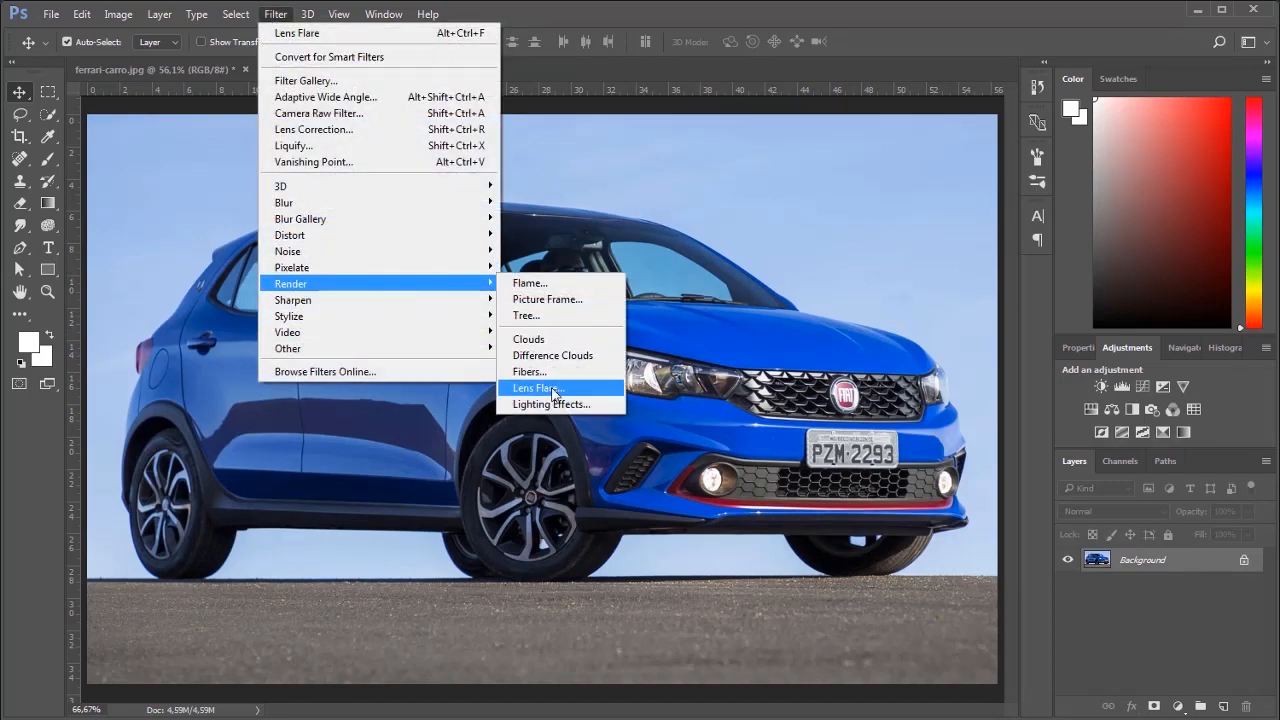
pyautogui.click(552, 390)
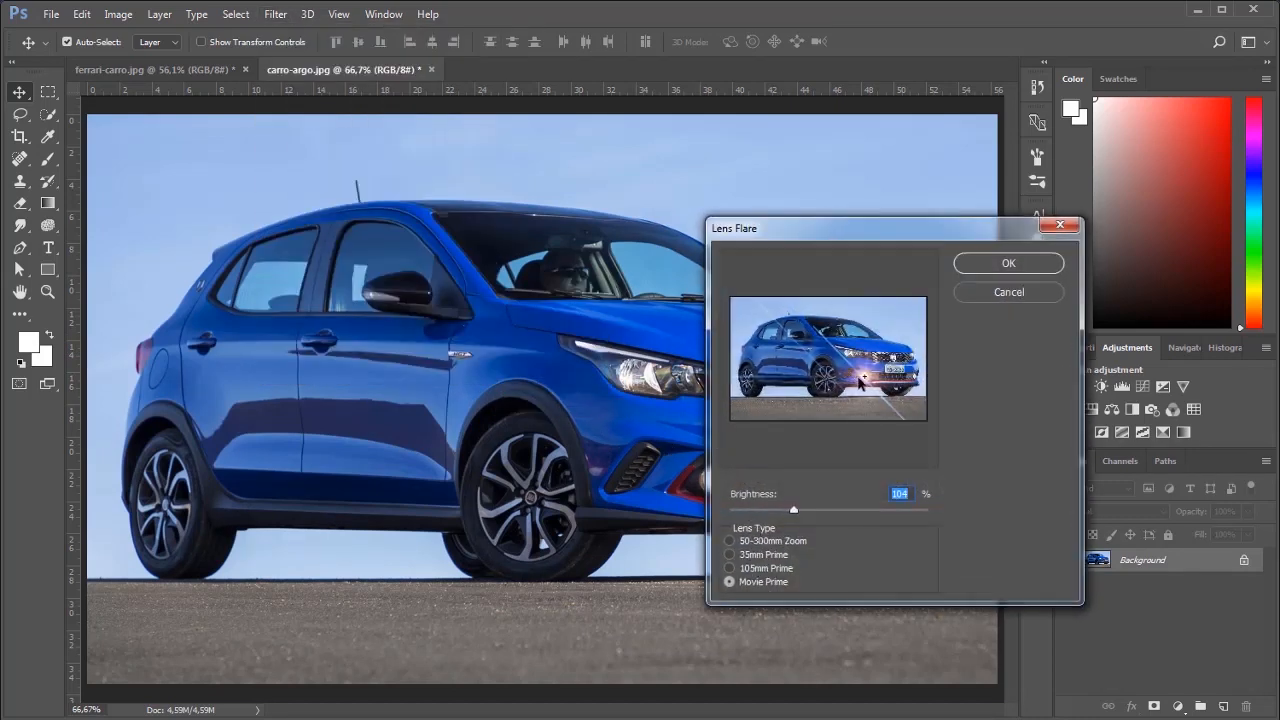
pyautogui.click(865, 352)
pyautogui.moveTo(864, 346); pyautogui.dragTo(879, 345)
pyautogui.click(990, 265)
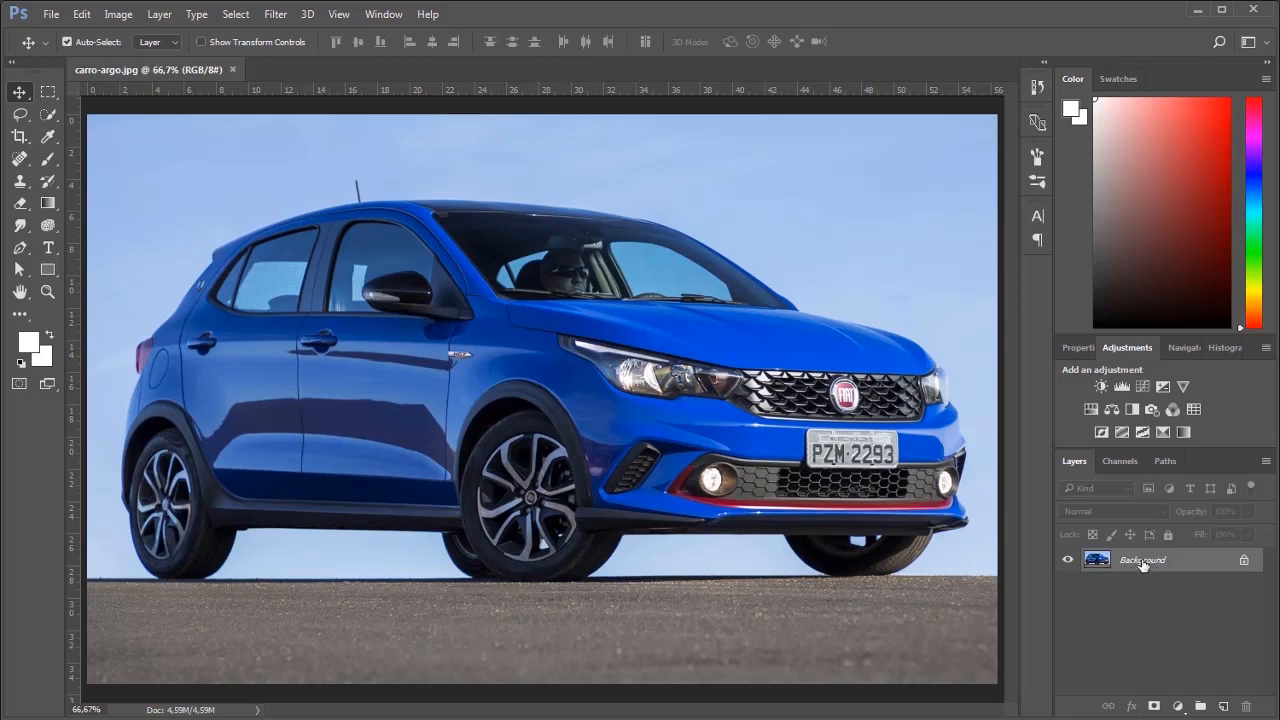
# - Create five duplicates of the Background layer in carro-argo.jpg
pyautogui.moveTo(1144, 566); pyautogui.dragTo(1223, 706)
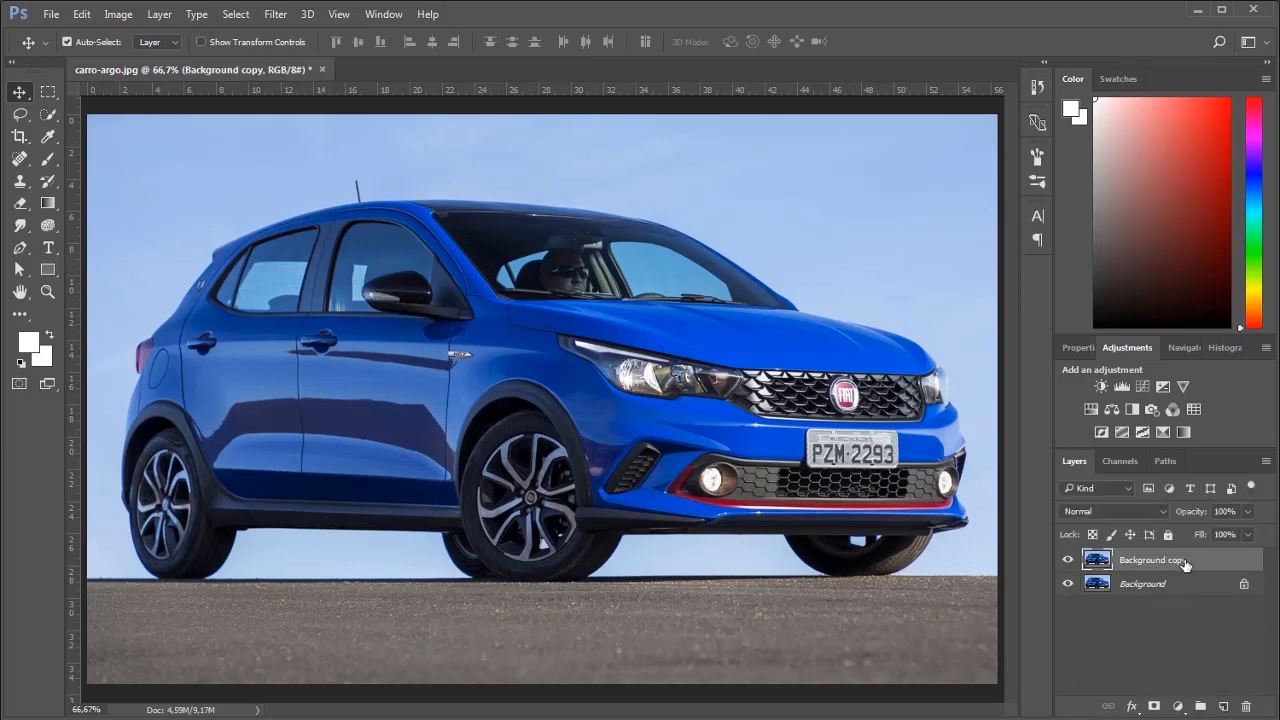
pyautogui.moveTo(1187, 561); pyautogui.dragTo(1226, 706)
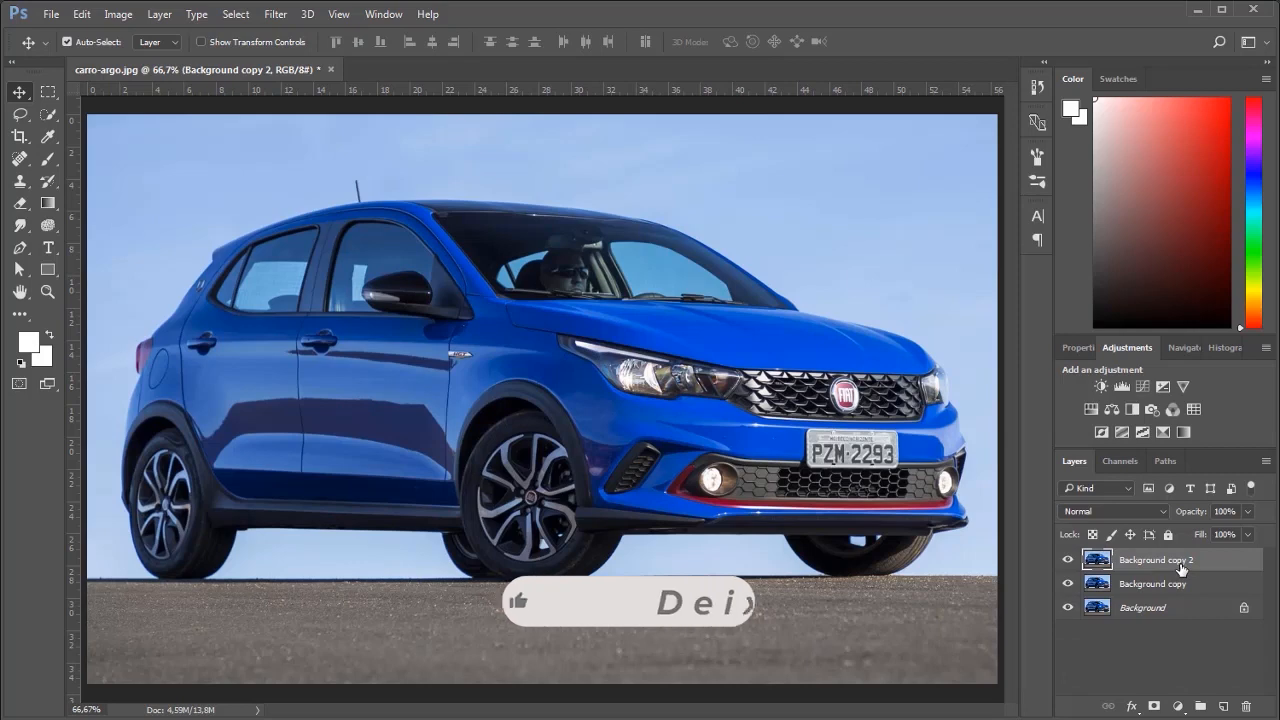
pyautogui.hotkey('ctrl', 'j')
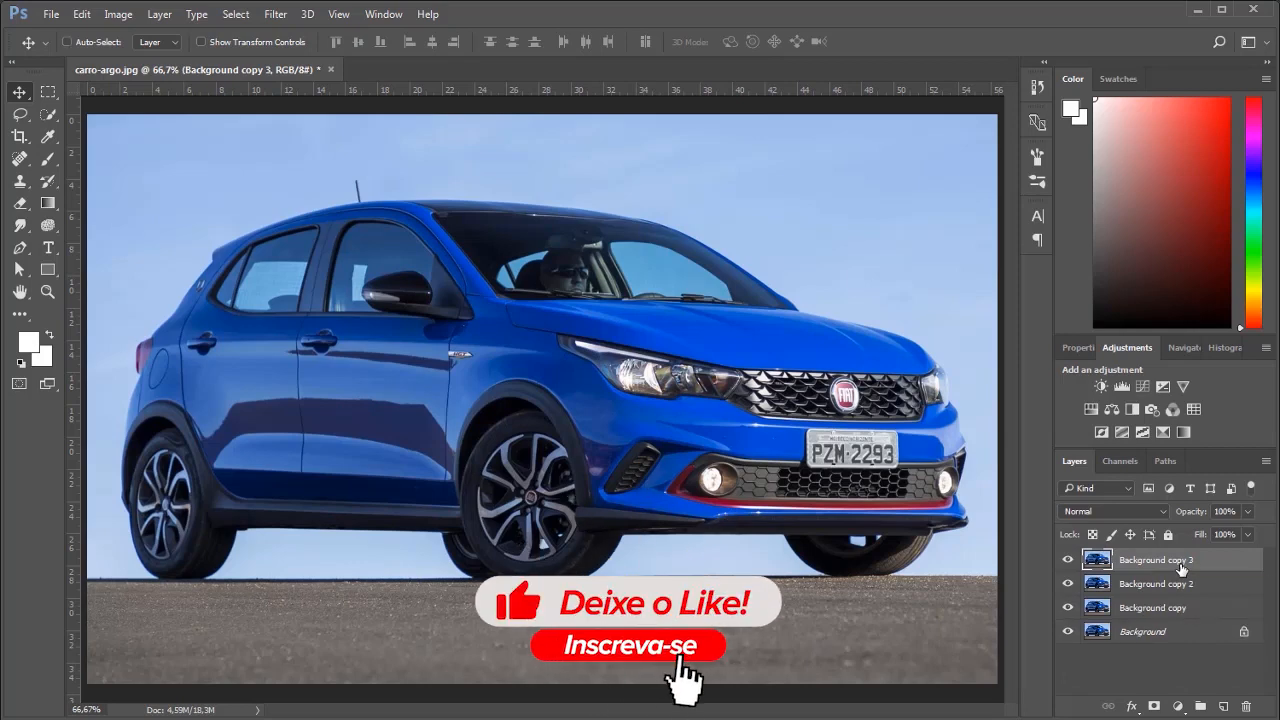
pyautogui.hotkey('ctrl', 'j')
pyautogui.hotkey('ctrl', 'j')
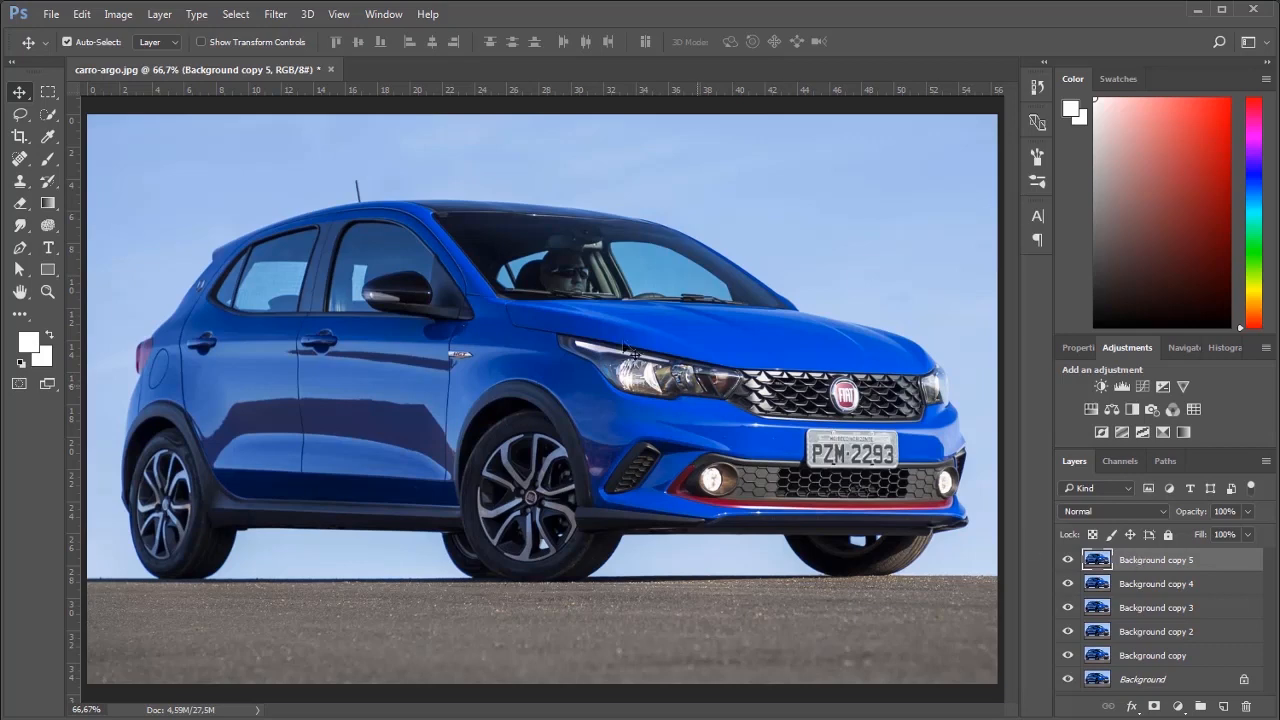
# - Apply the Extrude filter to Background copy 5 with 40-pixel Blocks, Random depth 20 and Solid Front Faces off
pyautogui.click(276, 16)
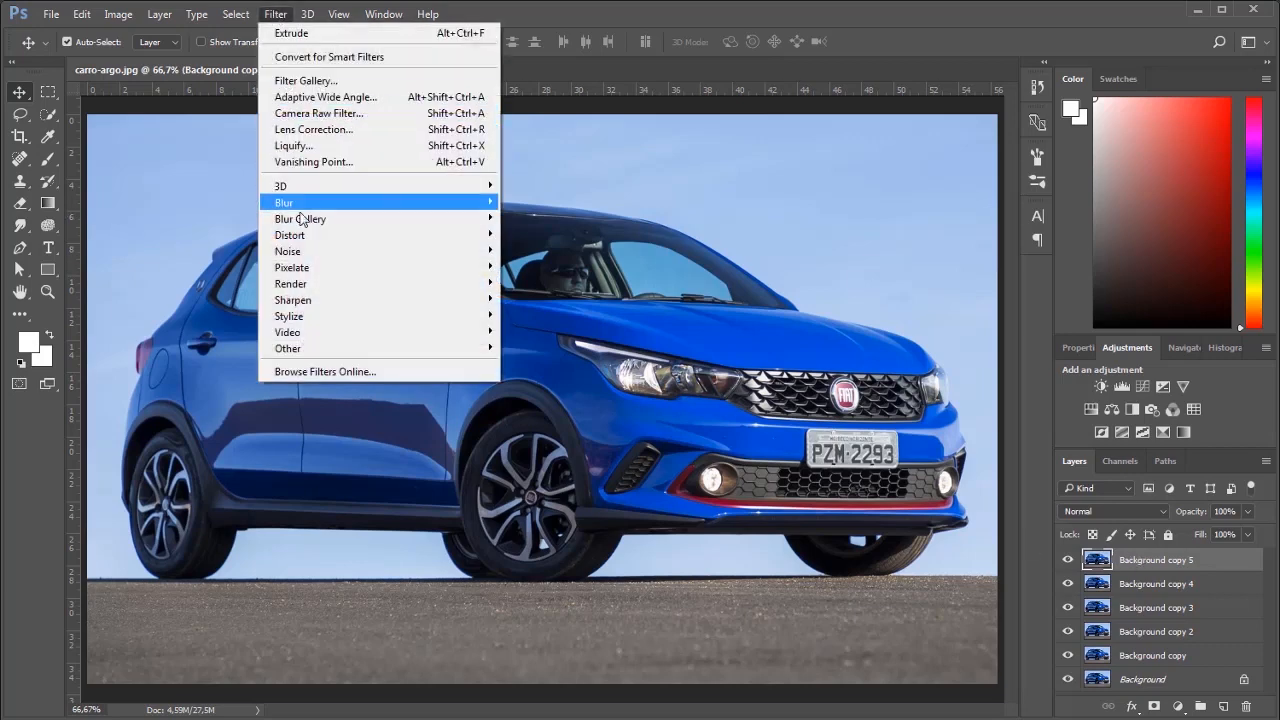
pyautogui.moveTo(300, 320)
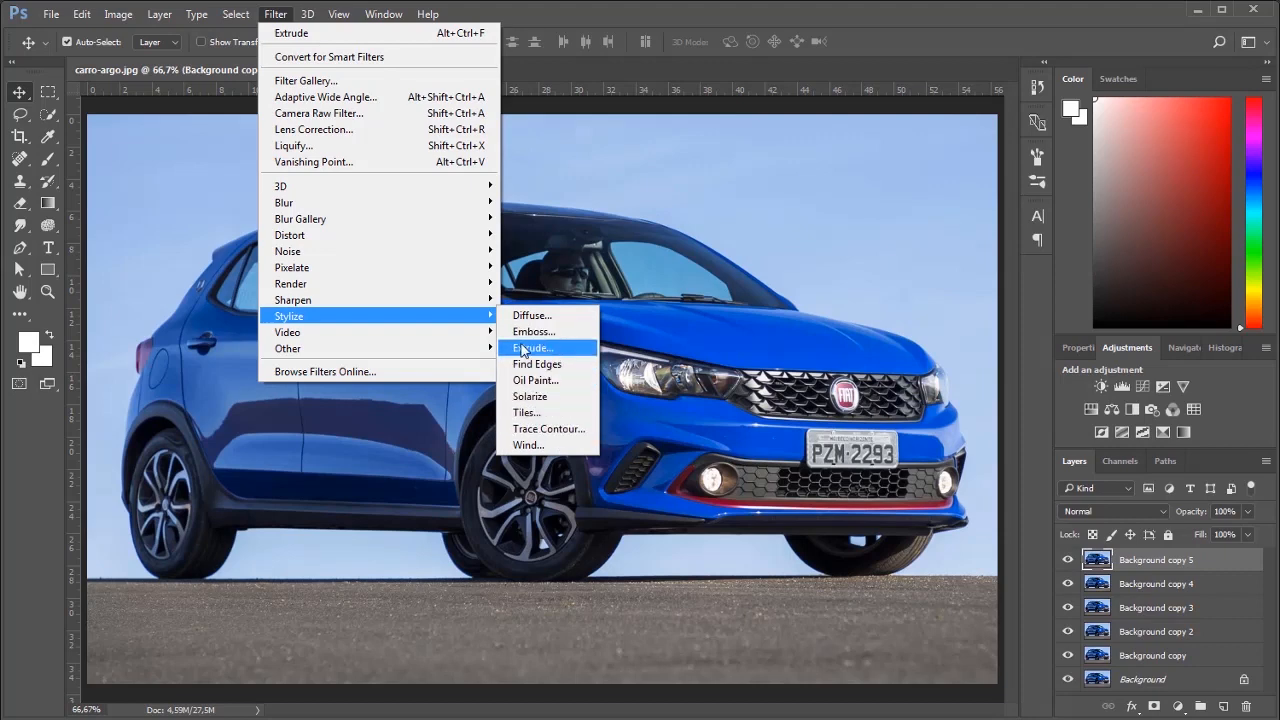
pyautogui.click(562, 347)
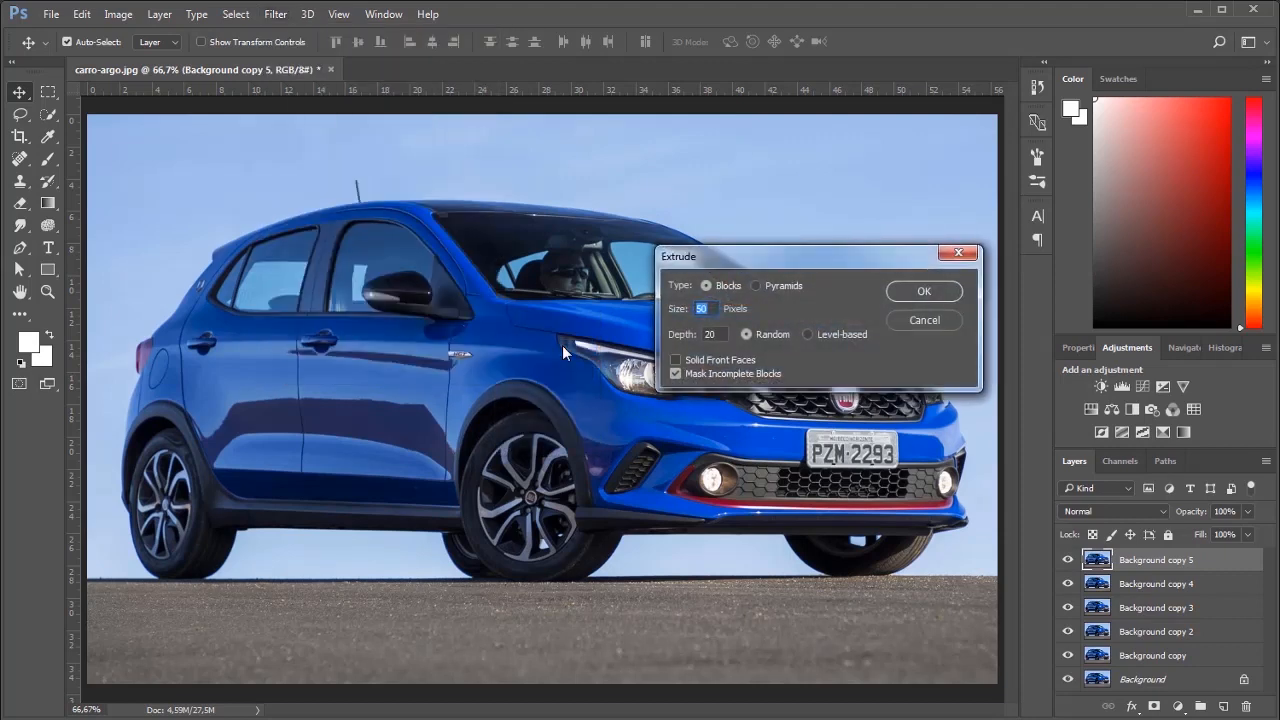
pyautogui.moveTo(790, 266); pyautogui.dragTo(781, 231)
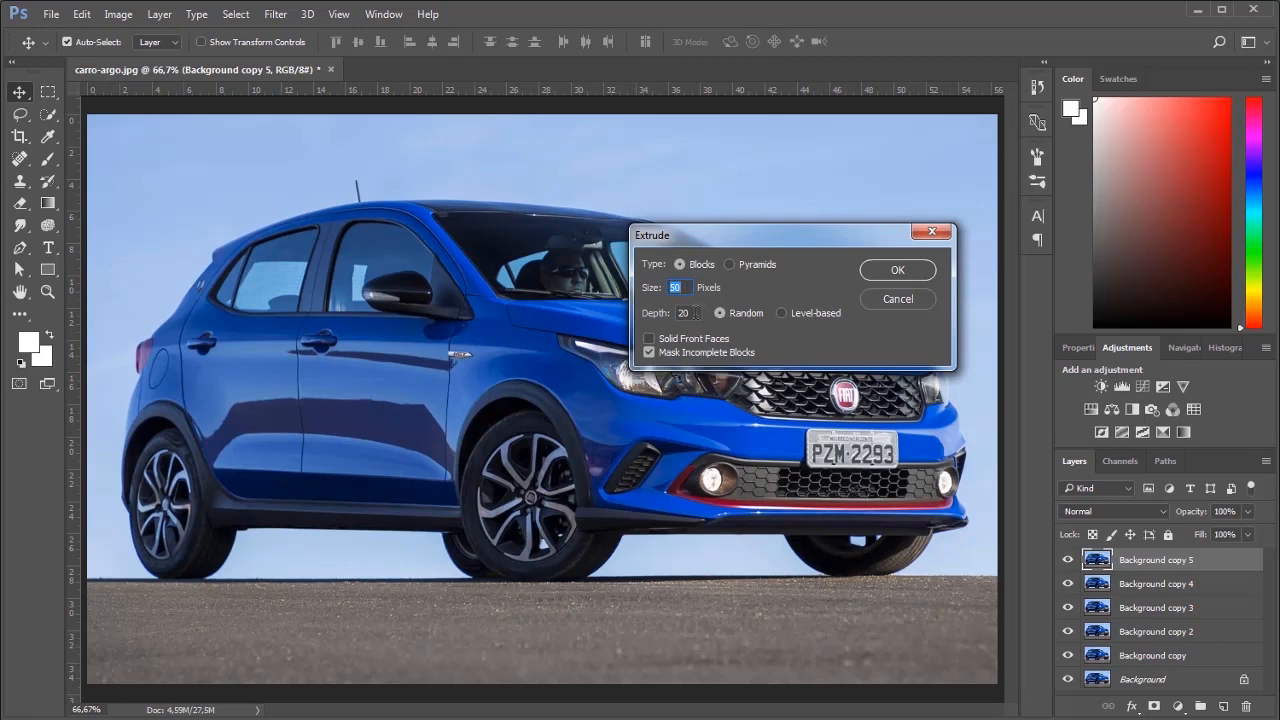
pyautogui.click(650, 341)
pyautogui.click(650, 340)
pyautogui.moveTo(681, 288); pyautogui.dragTo(665, 297)
pyautogui.write('40')
pyautogui.press('Tab')
pyautogui.click(899, 276)
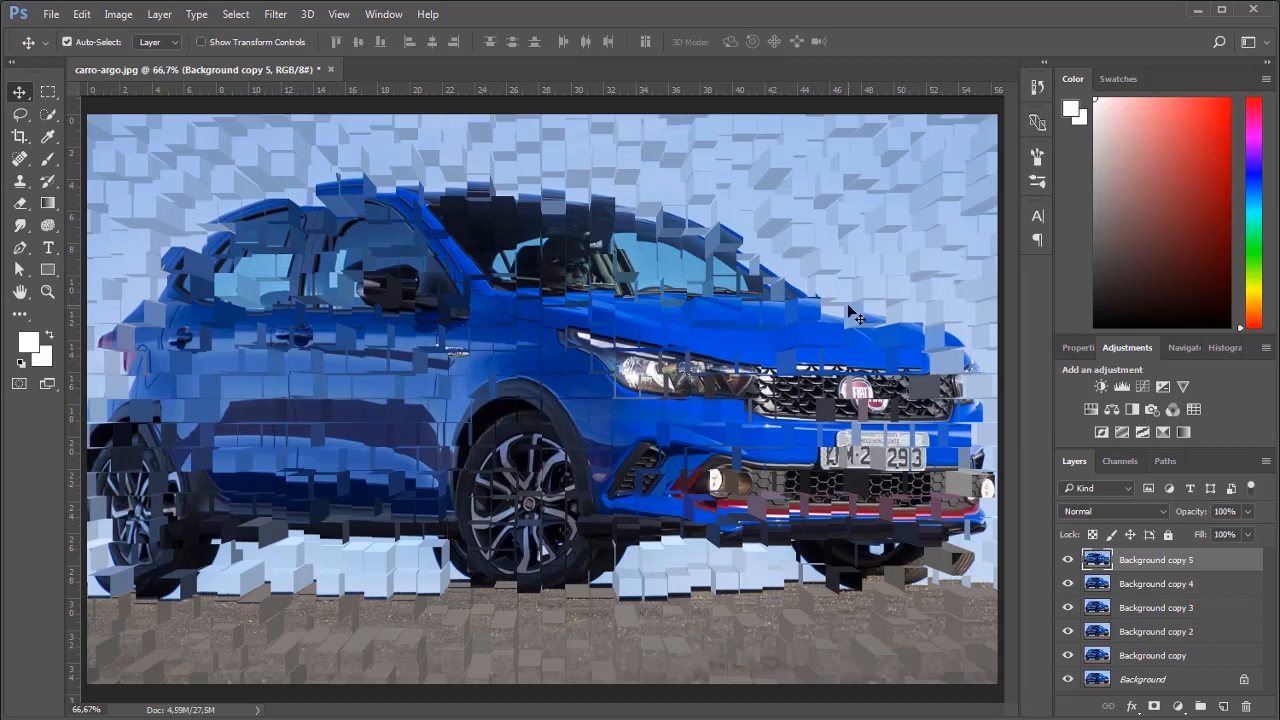
# - Hide Background copy 5 and apply Extrude to Background copy 4 with 40-pixel Blocks, Random depth 20 and Solid Front Faces on
pyautogui.click(1068, 560)
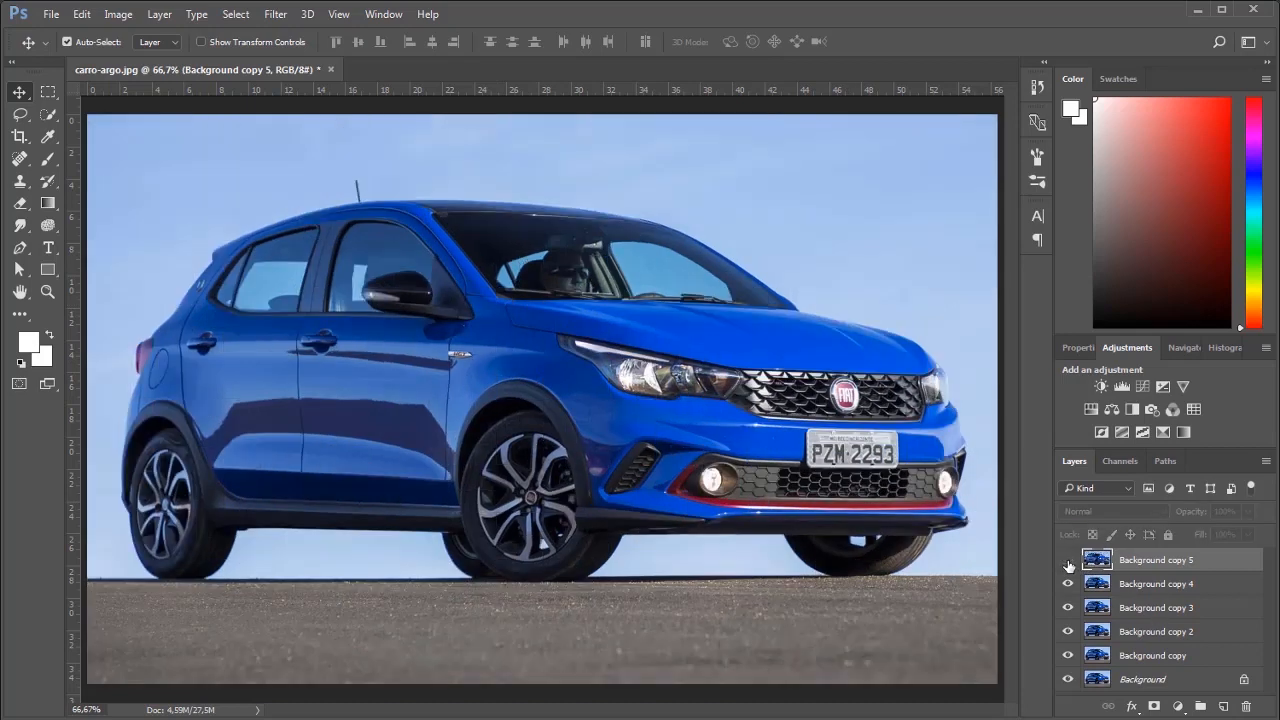
pyautogui.click(1152, 588)
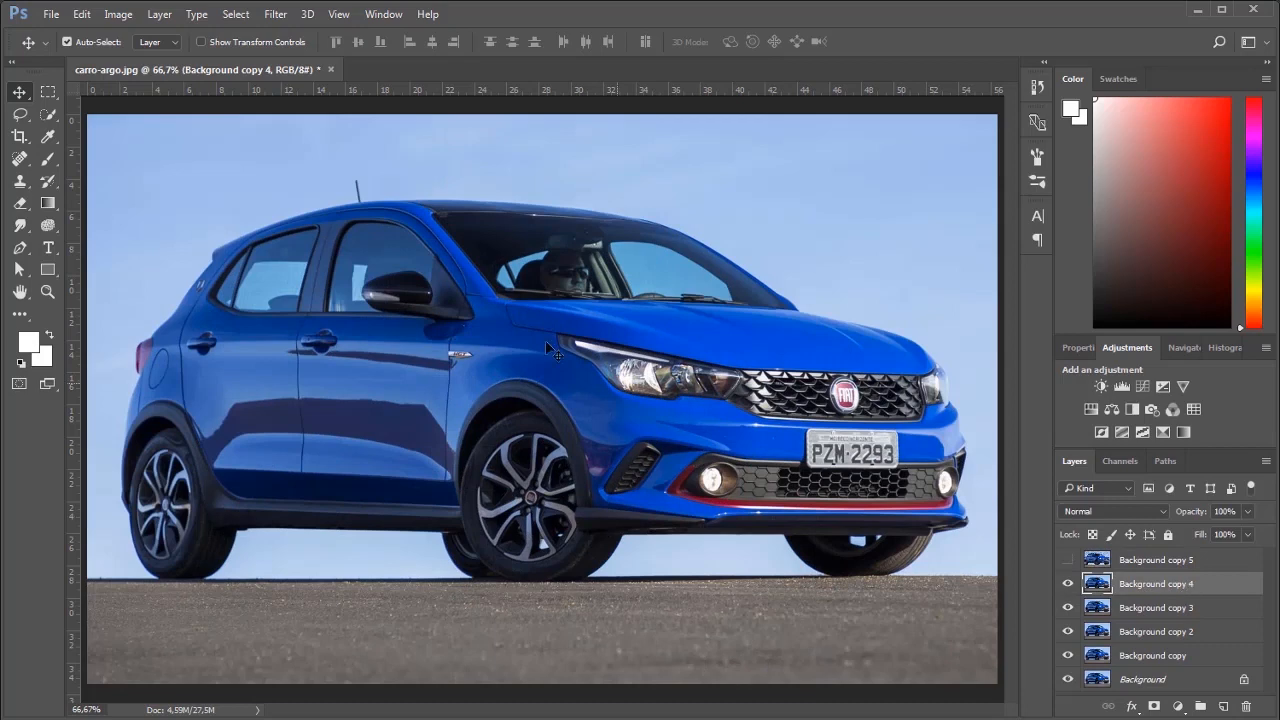
pyautogui.click(275, 14)
pyautogui.moveTo(340, 320)
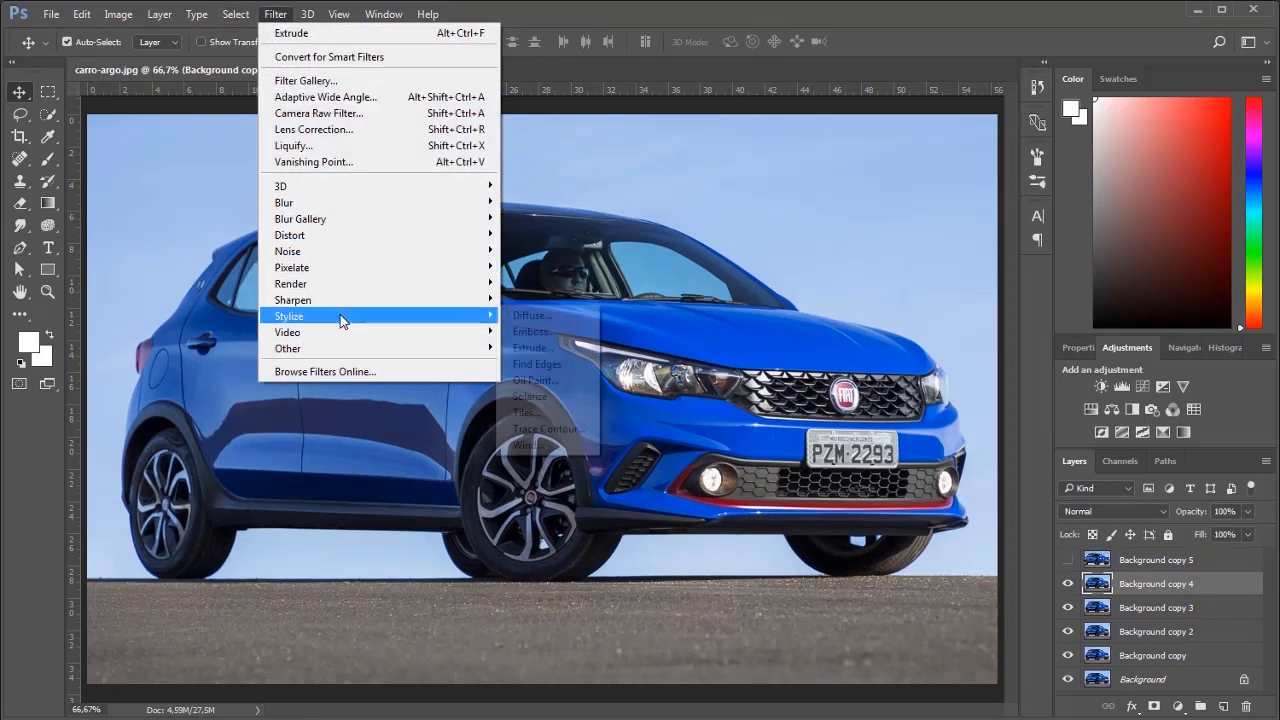
pyautogui.click(554, 348)
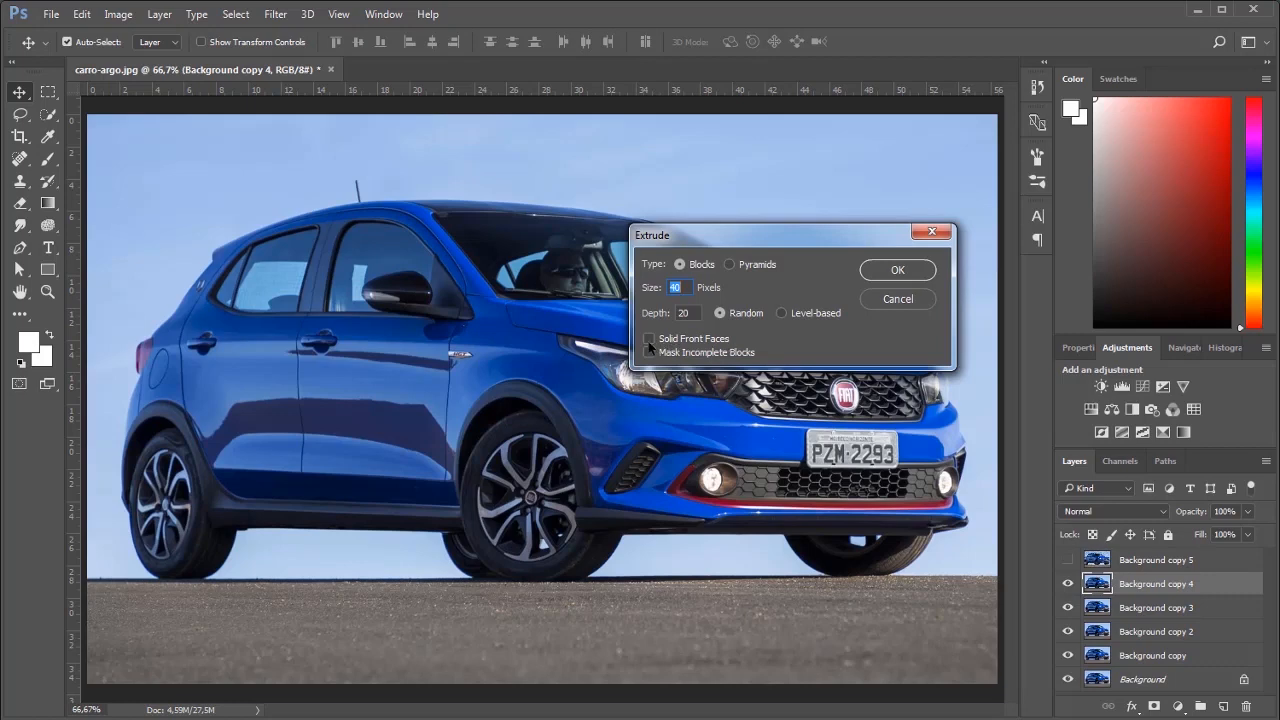
pyautogui.click(649, 340)
pyautogui.click(900, 270)
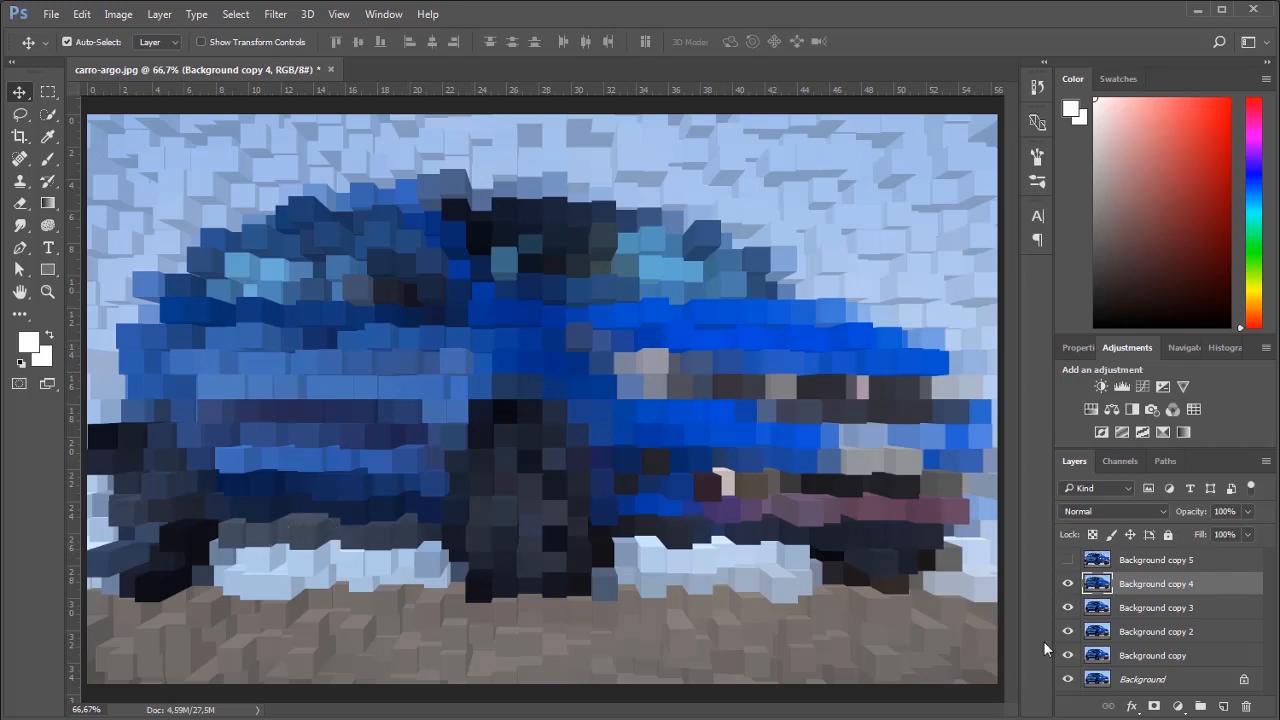
# - Hide Background copy 4 and extrude Background copy 3 into 40-pixel Blocks with Mask Incomplete Blocks on and Solid Front Faces off
pyautogui.click(1066, 584)
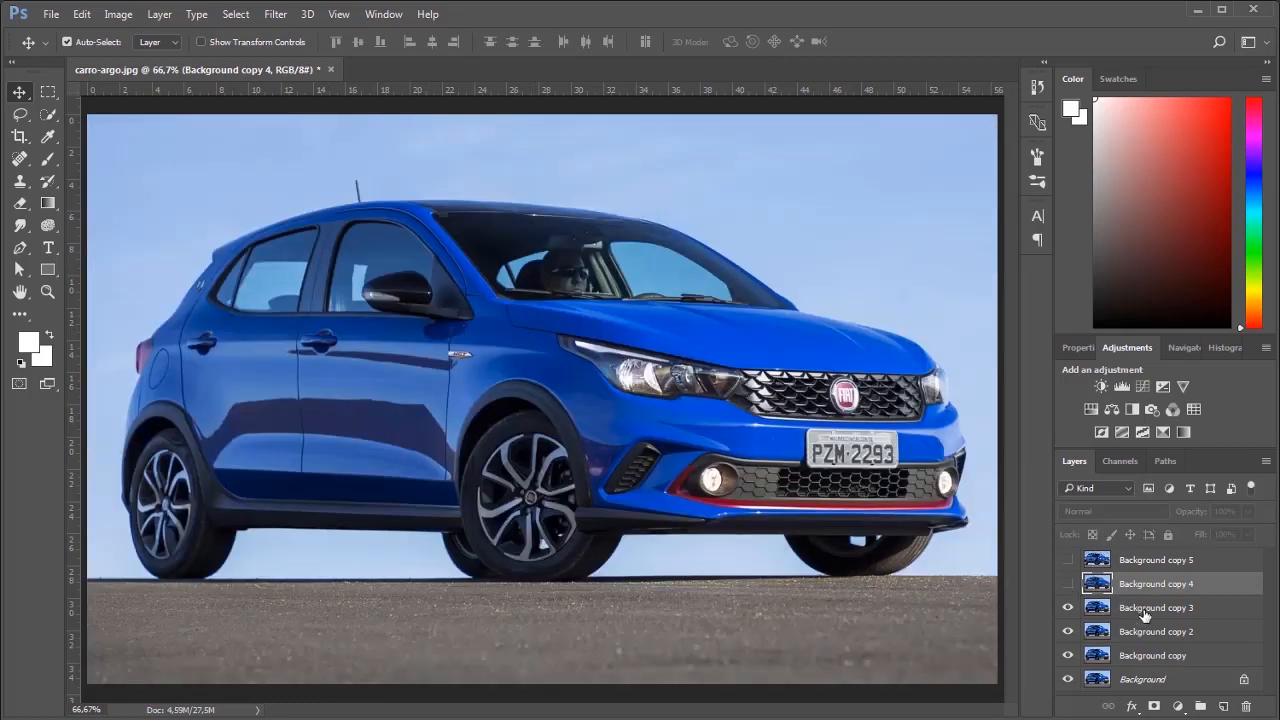
pyautogui.click(1145, 610)
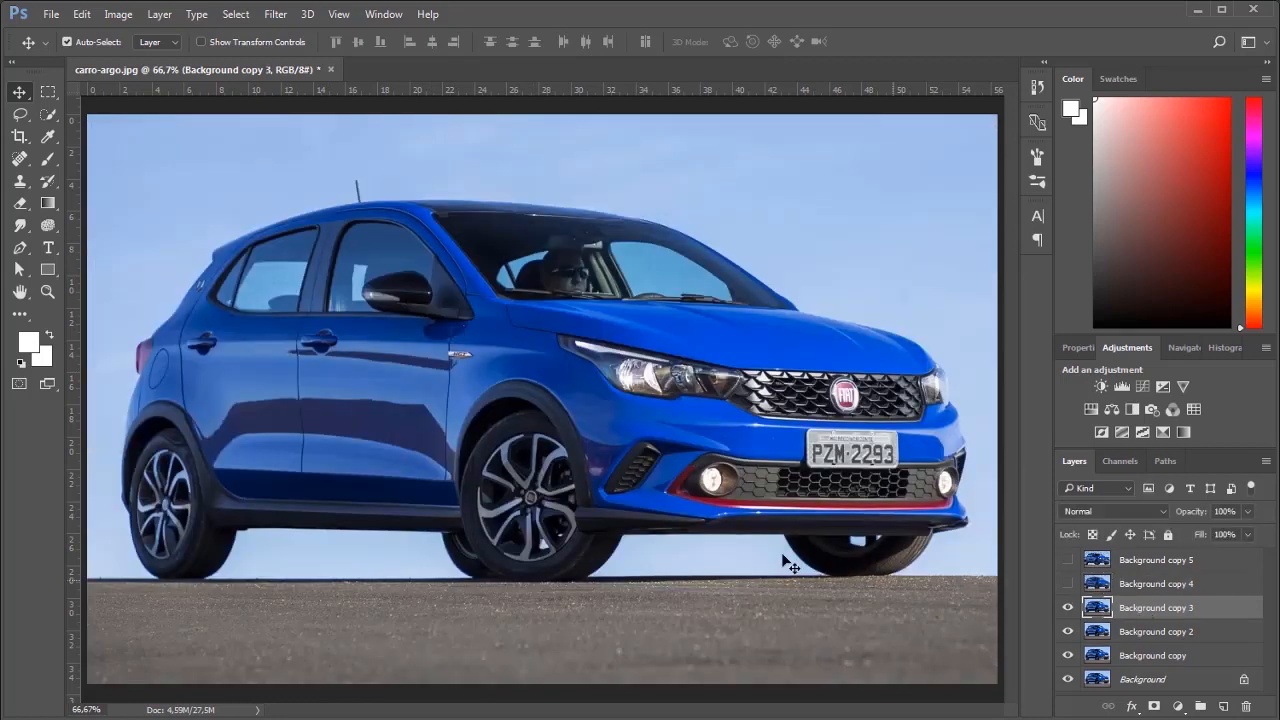
pyautogui.click(276, 14)
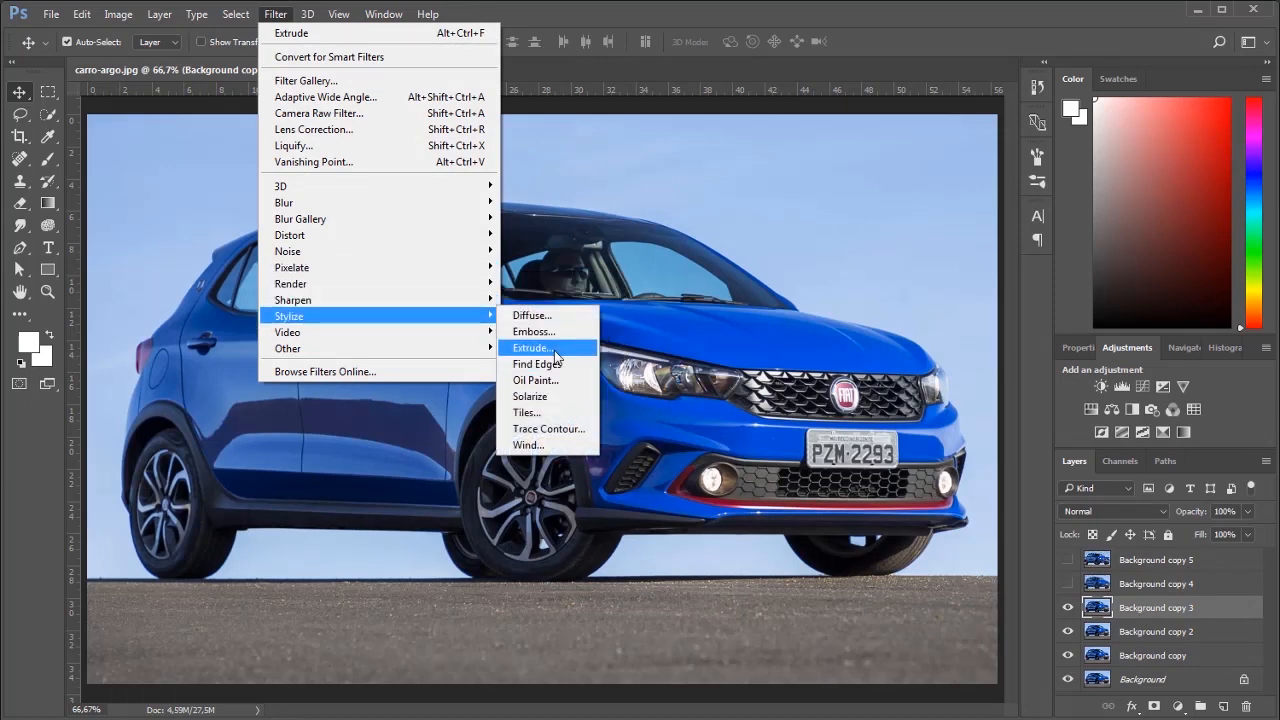
pyautogui.click(554, 355)
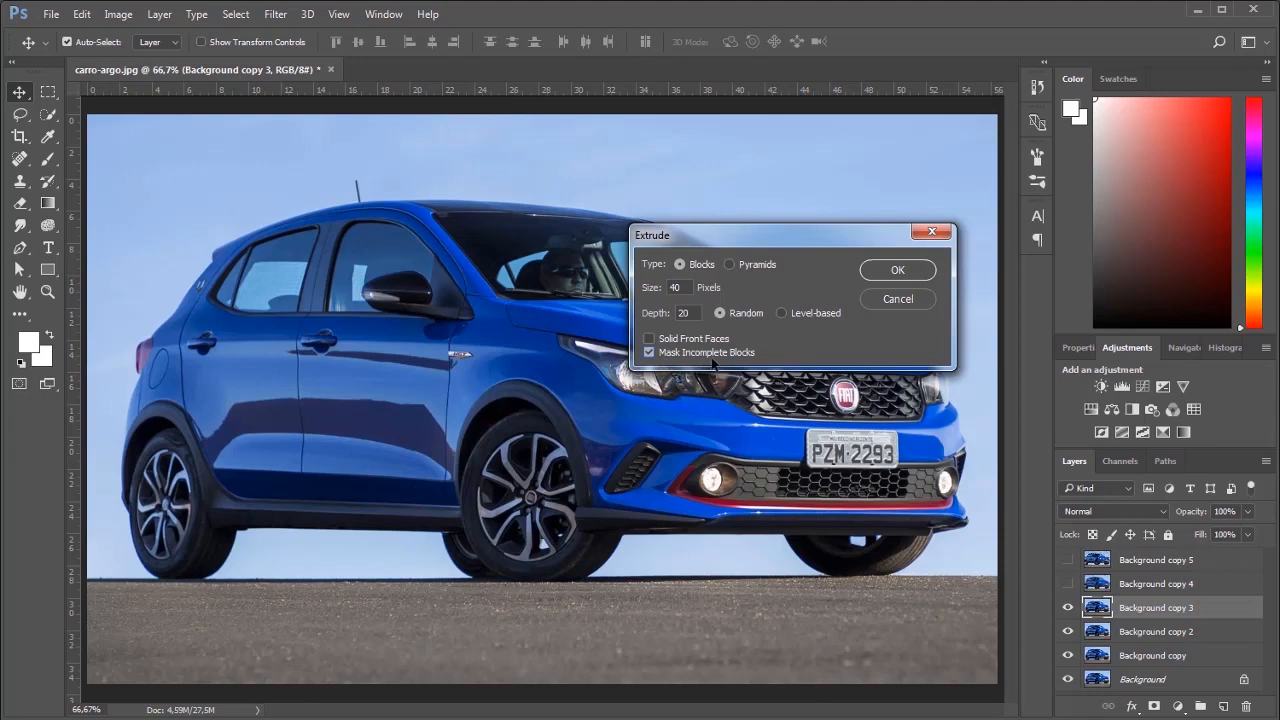
pyautogui.click(896, 269)
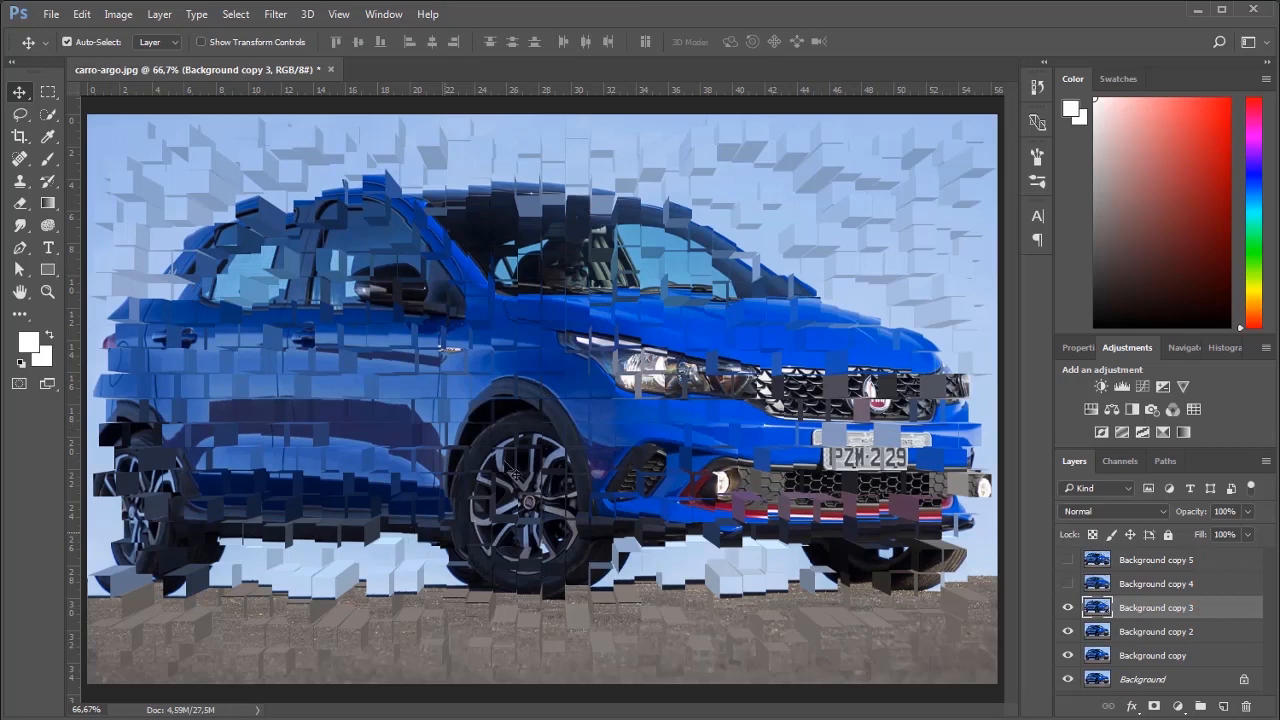
# - Hide Background copy 3 and extrude Background copy 2 into 40-pixel Blocks with Level-based depth 20 and Mask Incomplete Blocks off
pyautogui.click(1068, 608)
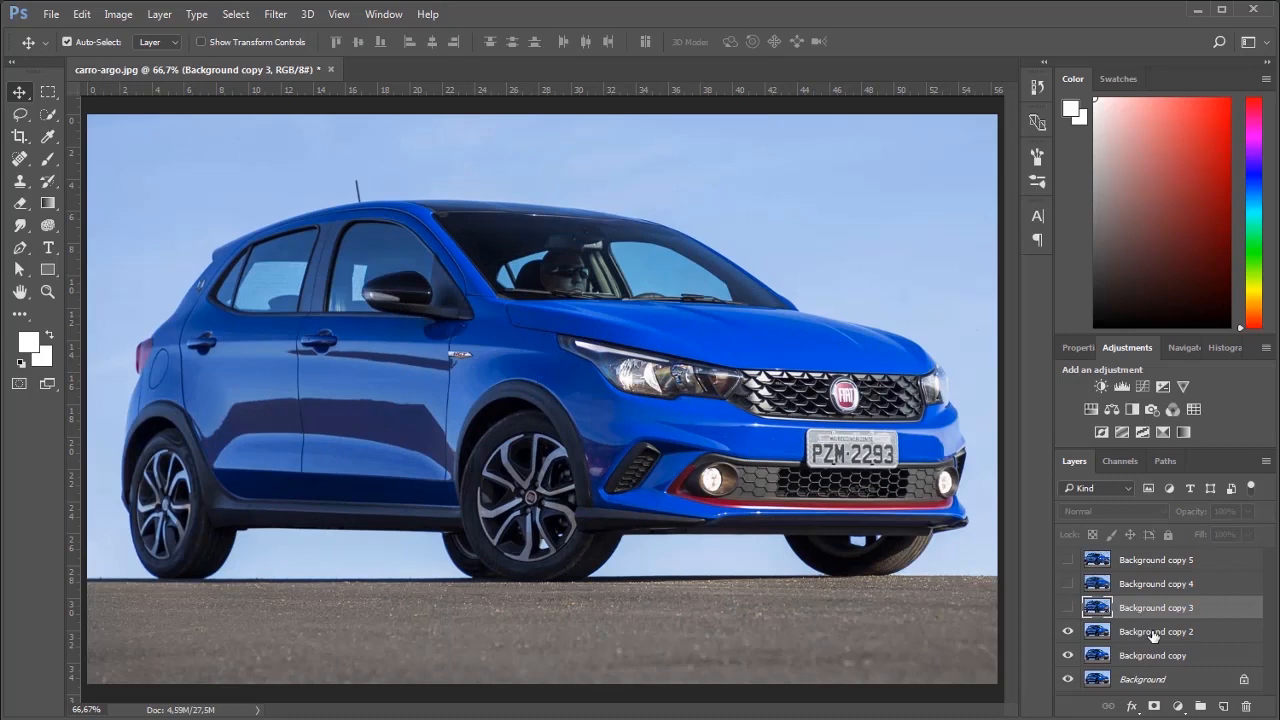
pyautogui.click(1155, 633)
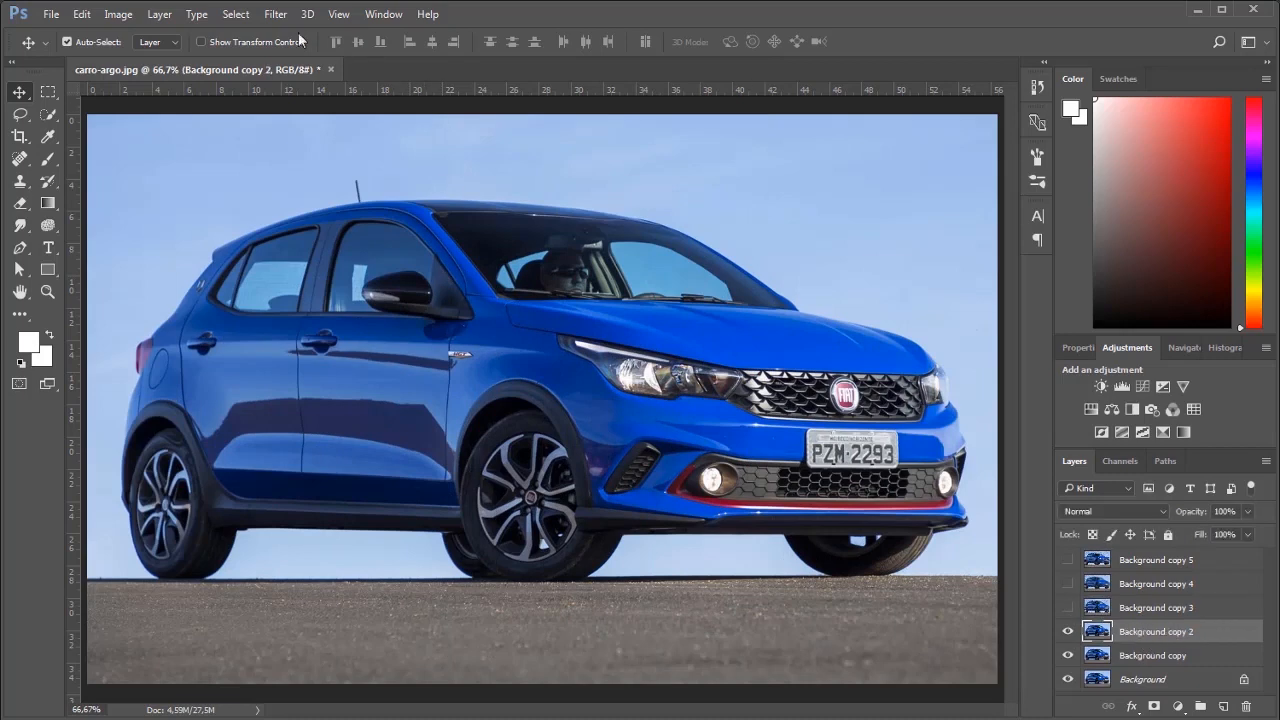
pyautogui.click(273, 14)
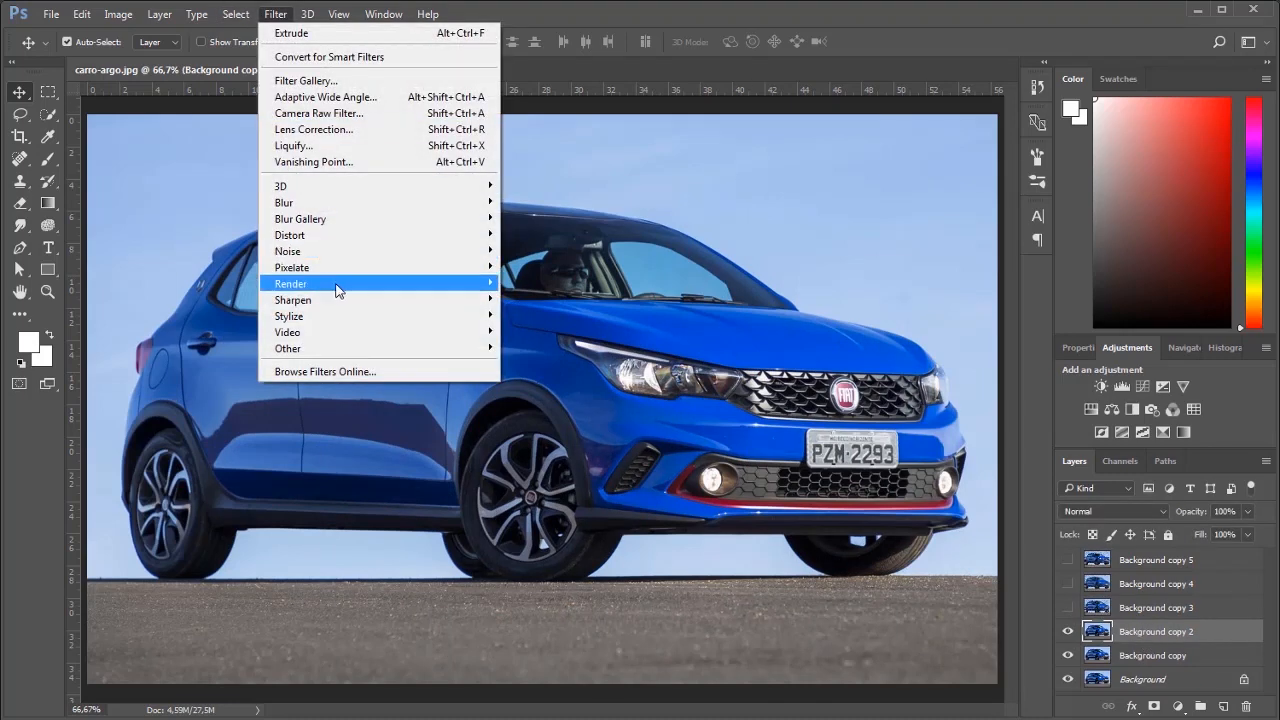
pyautogui.moveTo(338, 290)
pyautogui.moveTo(331, 316)
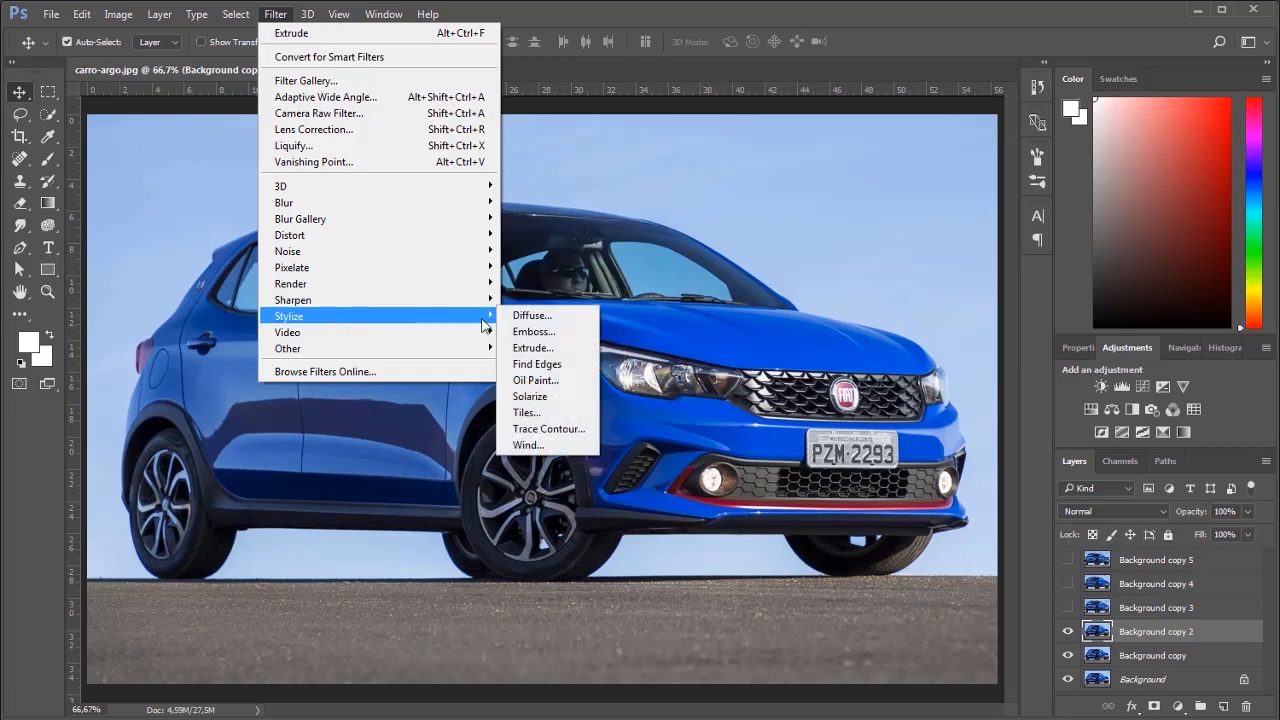
pyautogui.click(554, 348)
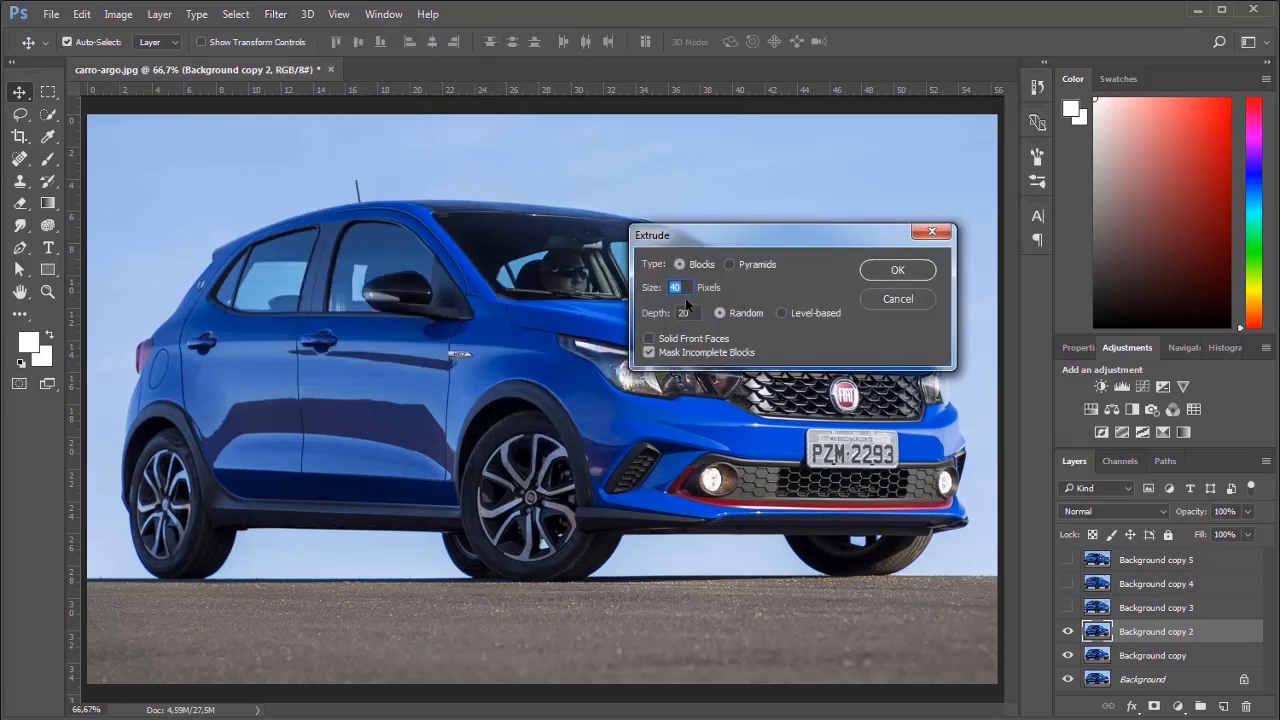
pyautogui.click(649, 352)
pyautogui.click(782, 314)
pyautogui.click(905, 272)
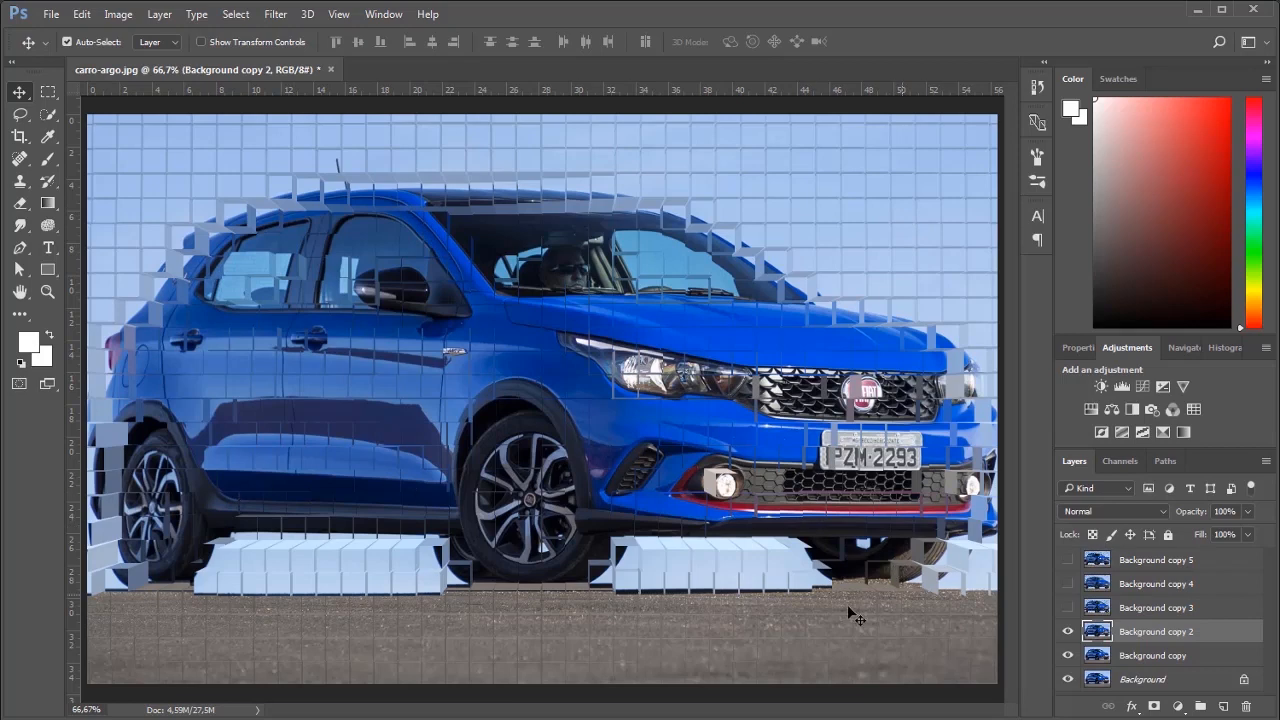
# - Compare the Extrude variations on Background copies 5, 4, 3 and 2 by toggling the visibility of the upper layers
pyautogui.click(1068, 563)
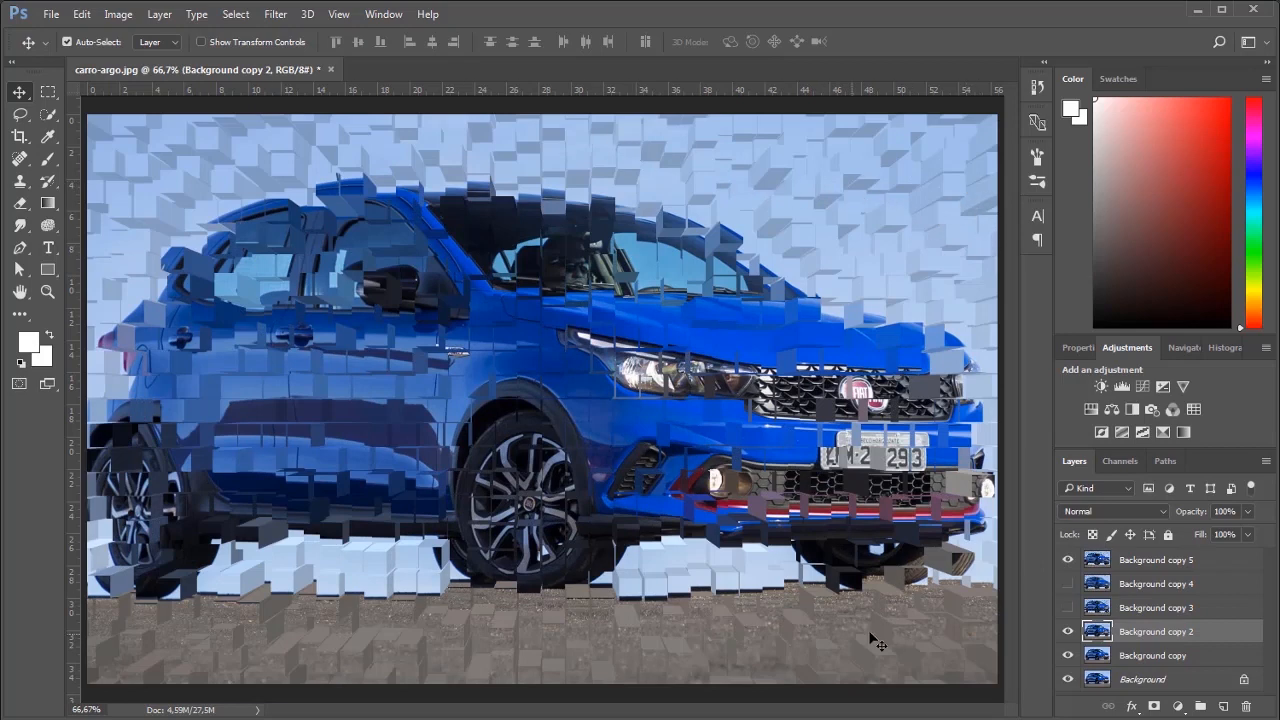
pyautogui.click(1068, 562)
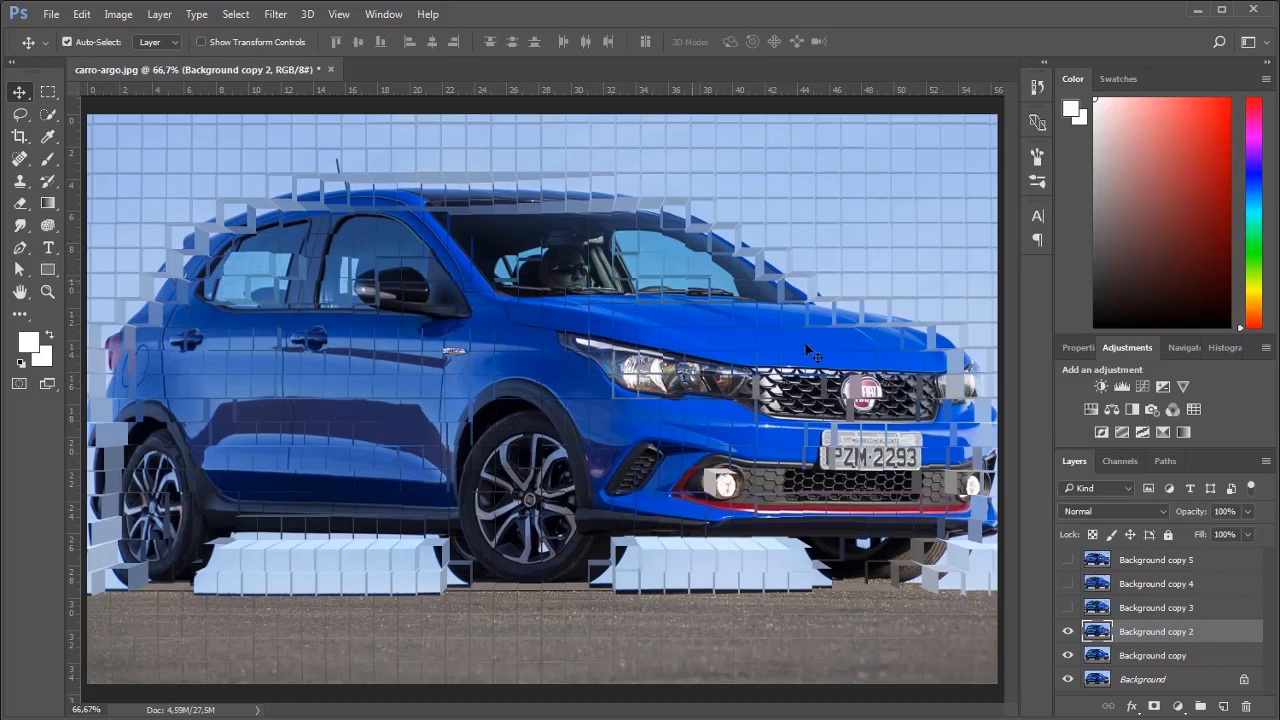
pyautogui.click(1068, 562)
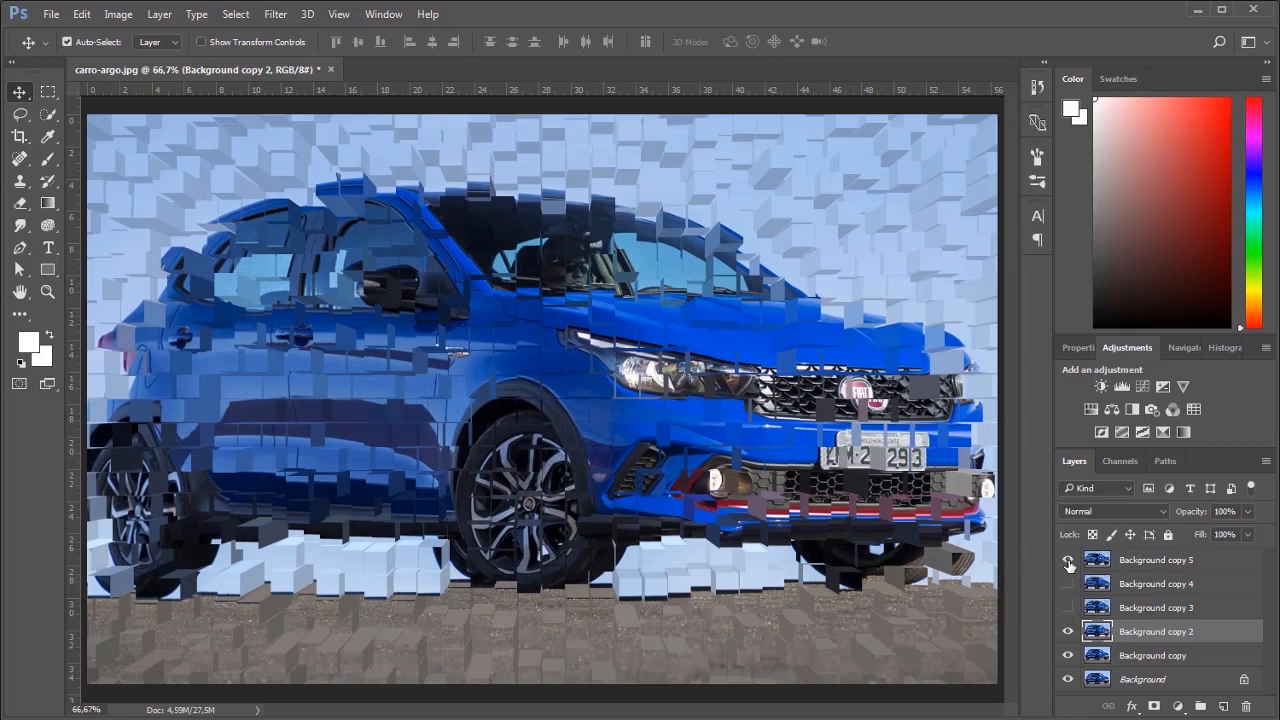
pyautogui.click(1067, 607)
pyautogui.click(1067, 561)
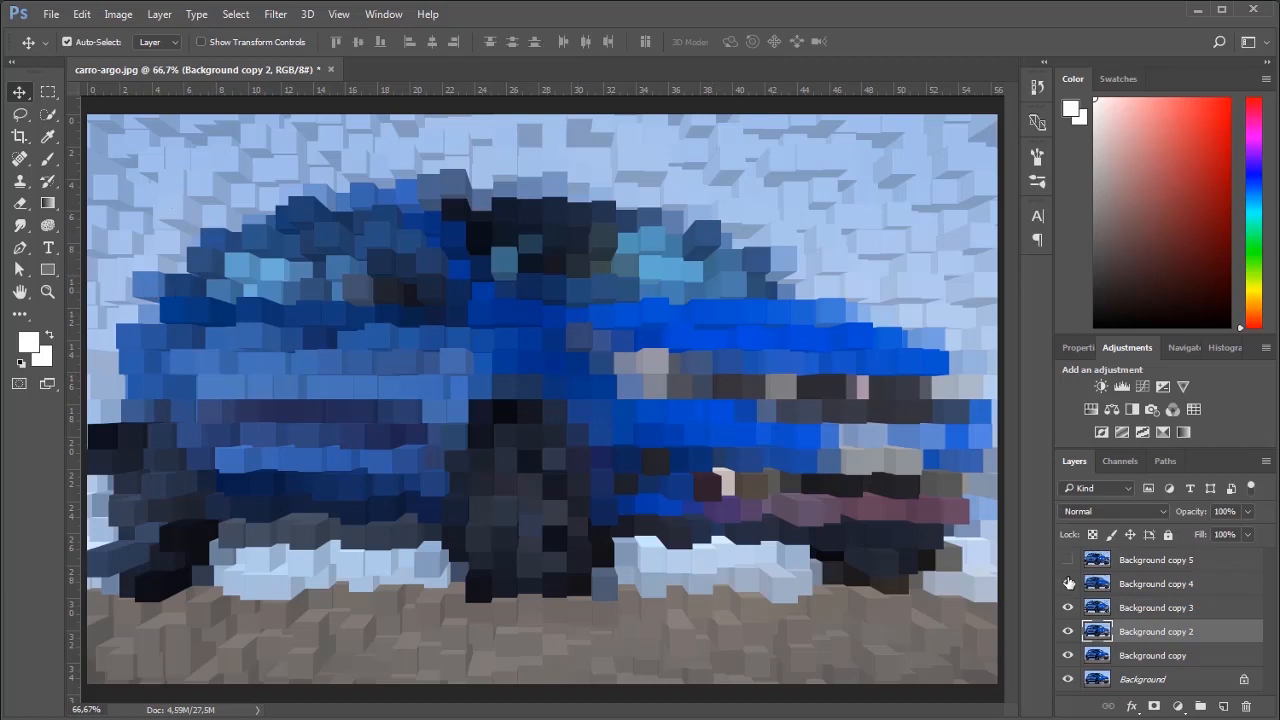
pyautogui.click(1068, 584)
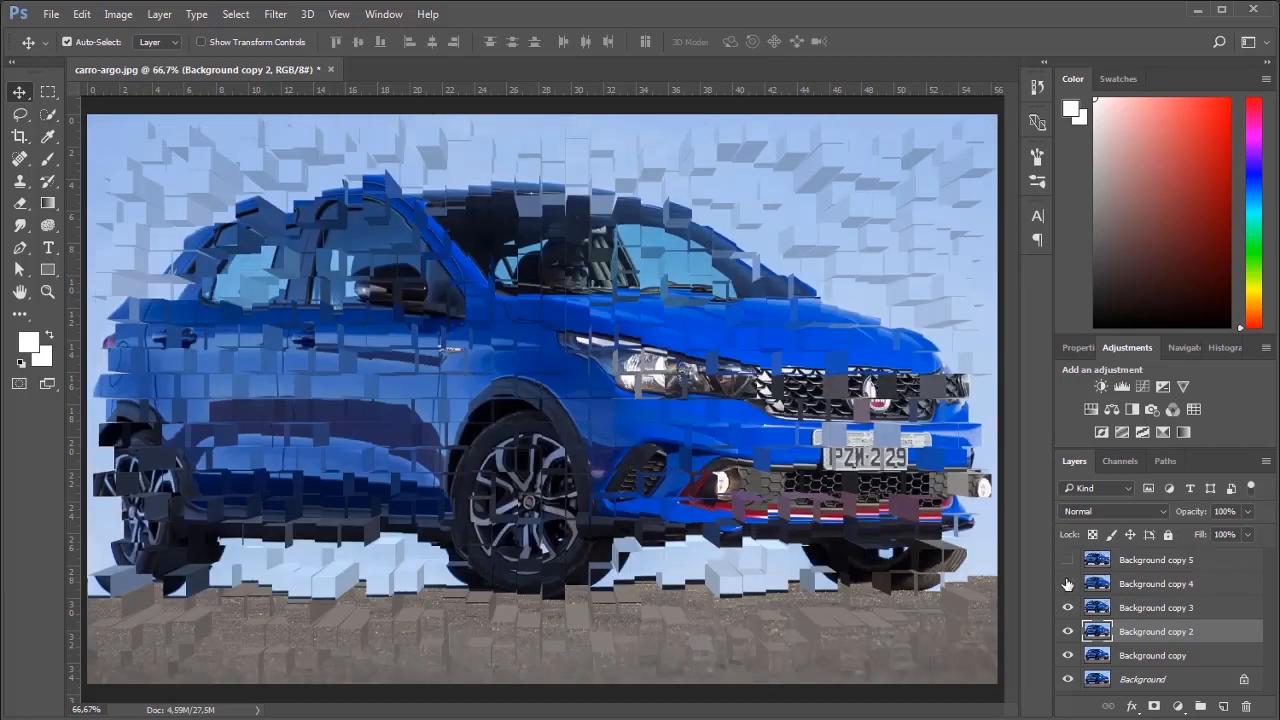
pyautogui.click(1142, 613)
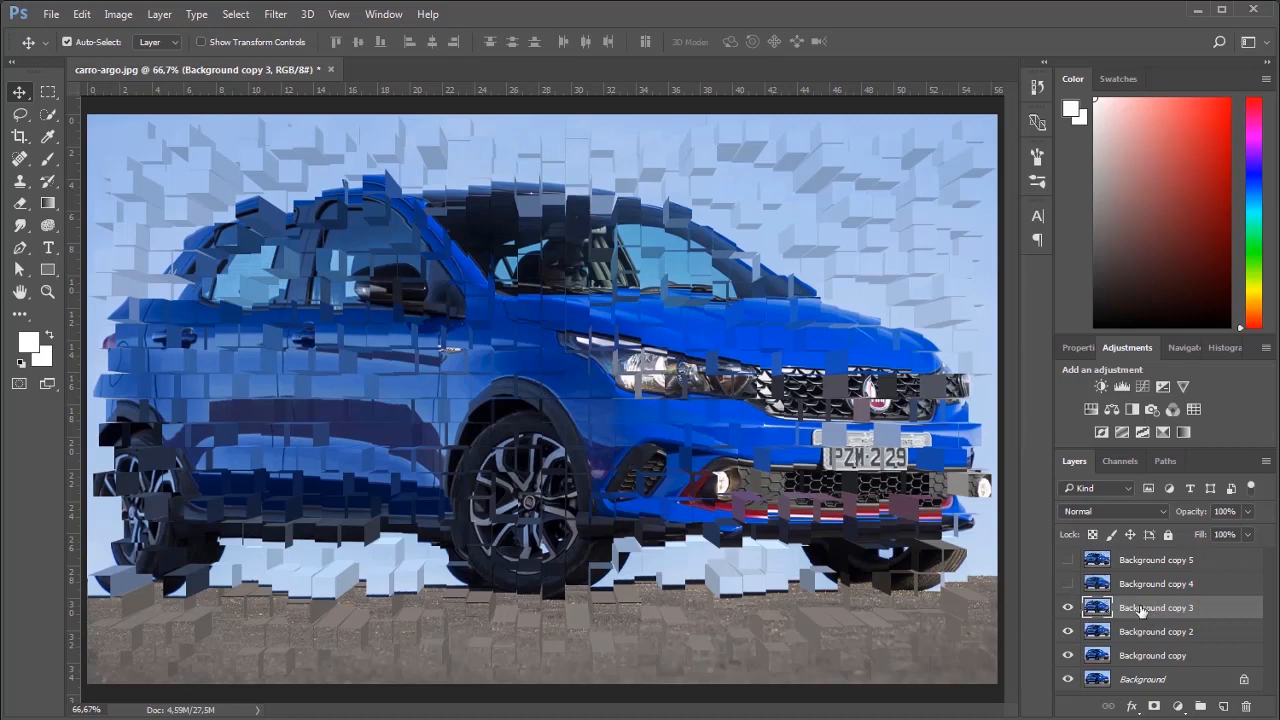
pyautogui.click(1067, 561)
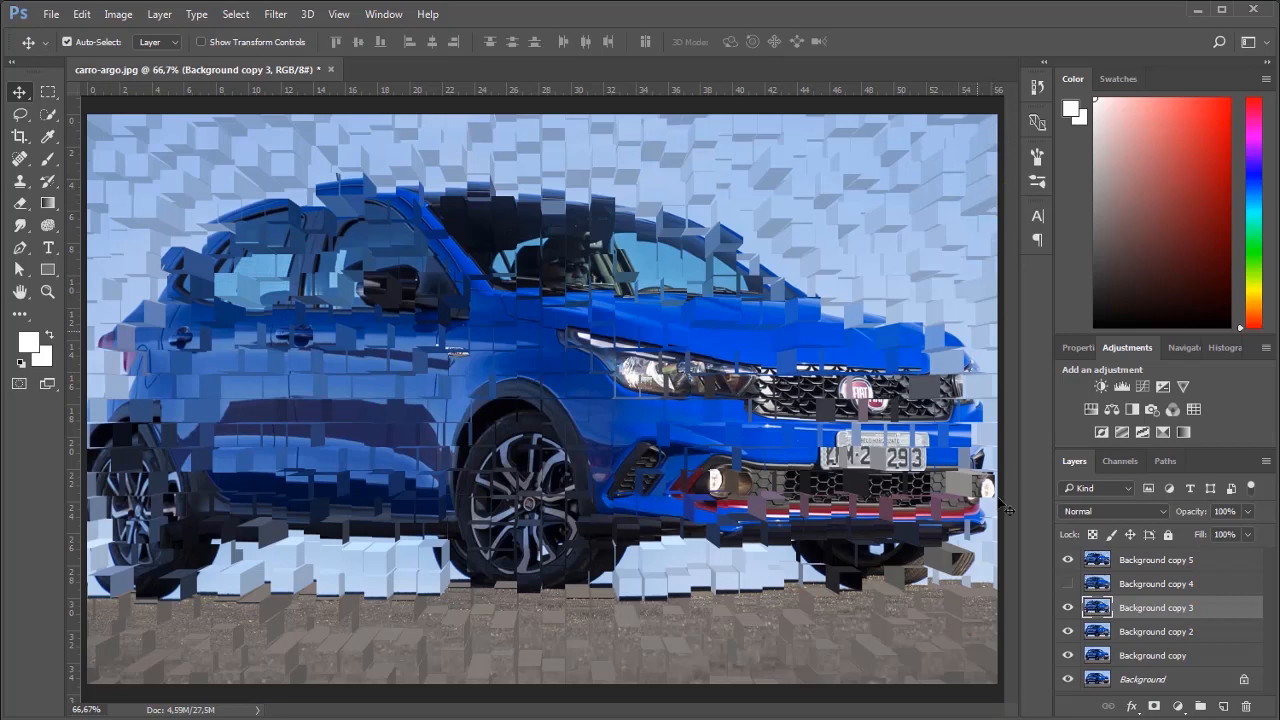
pyautogui.click(1068, 560)
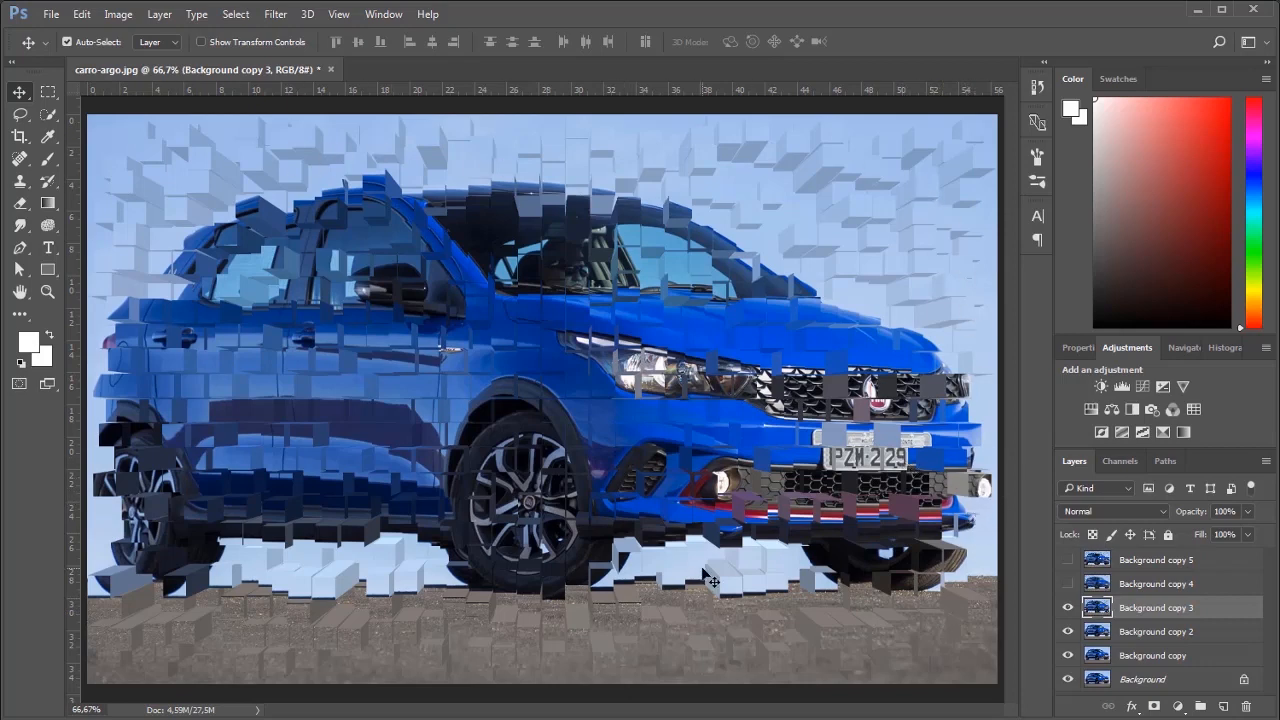
pyautogui.click(1068, 607)
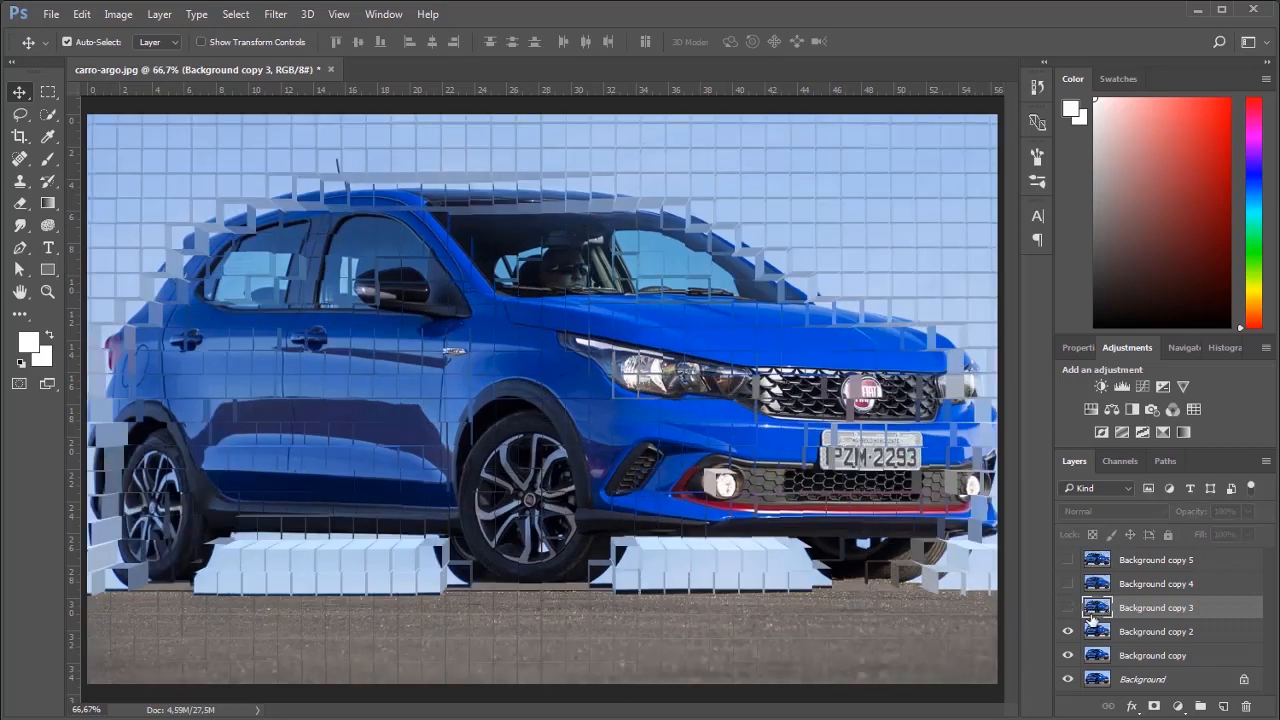
# - Hide Background copy 2 and apply Extrude to Background copy with 40-pixel Pyramids and Random depth 20
pyautogui.click(1150, 638)
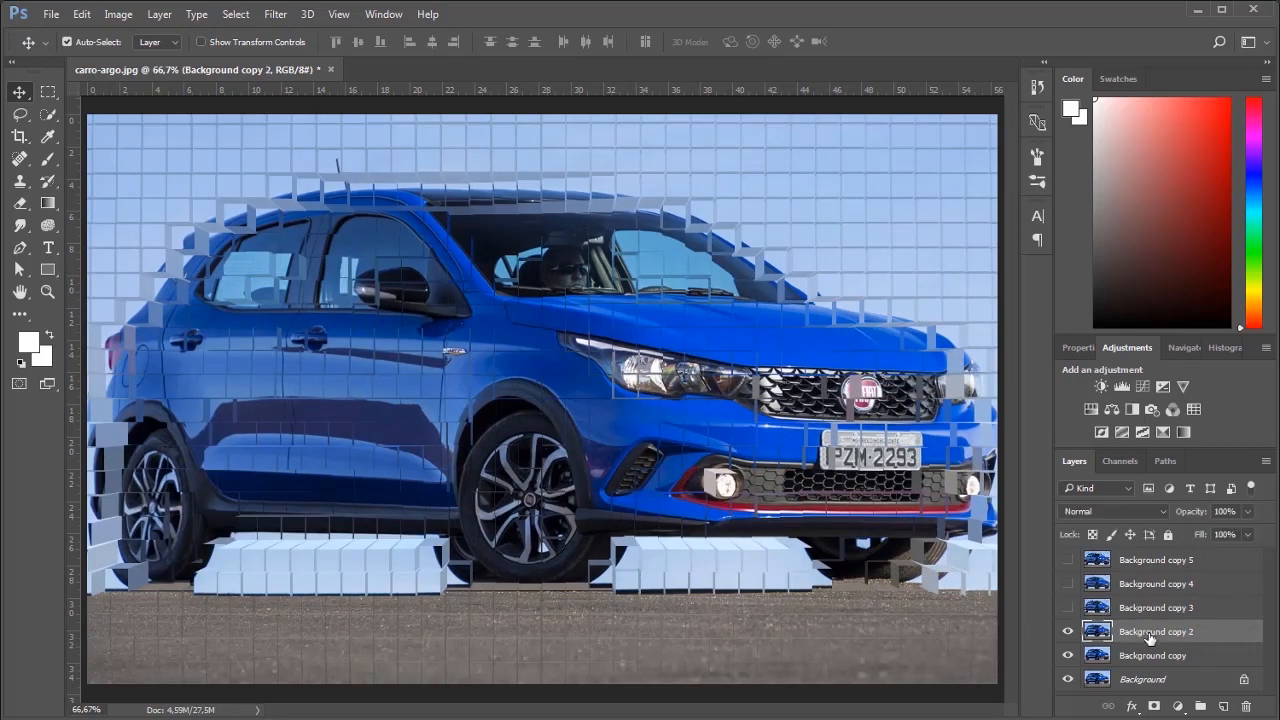
pyautogui.click(1068, 631)
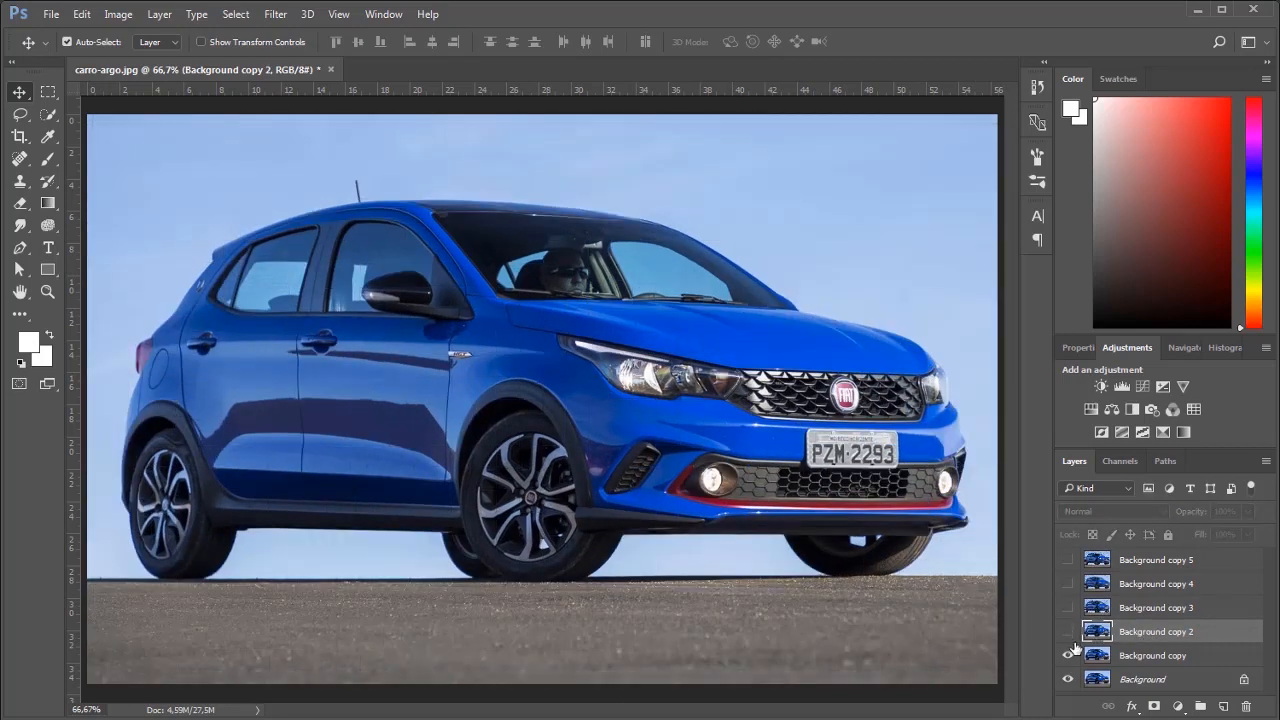
pyautogui.click(1150, 658)
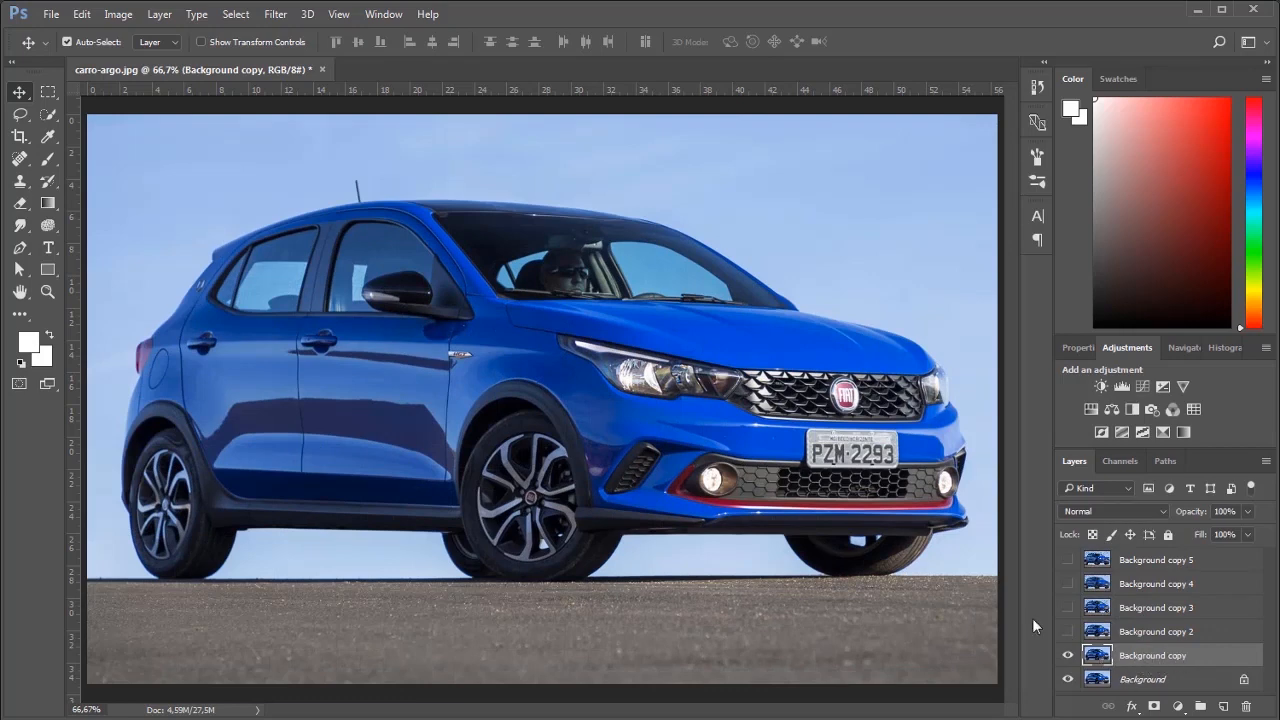
pyautogui.click(276, 14)
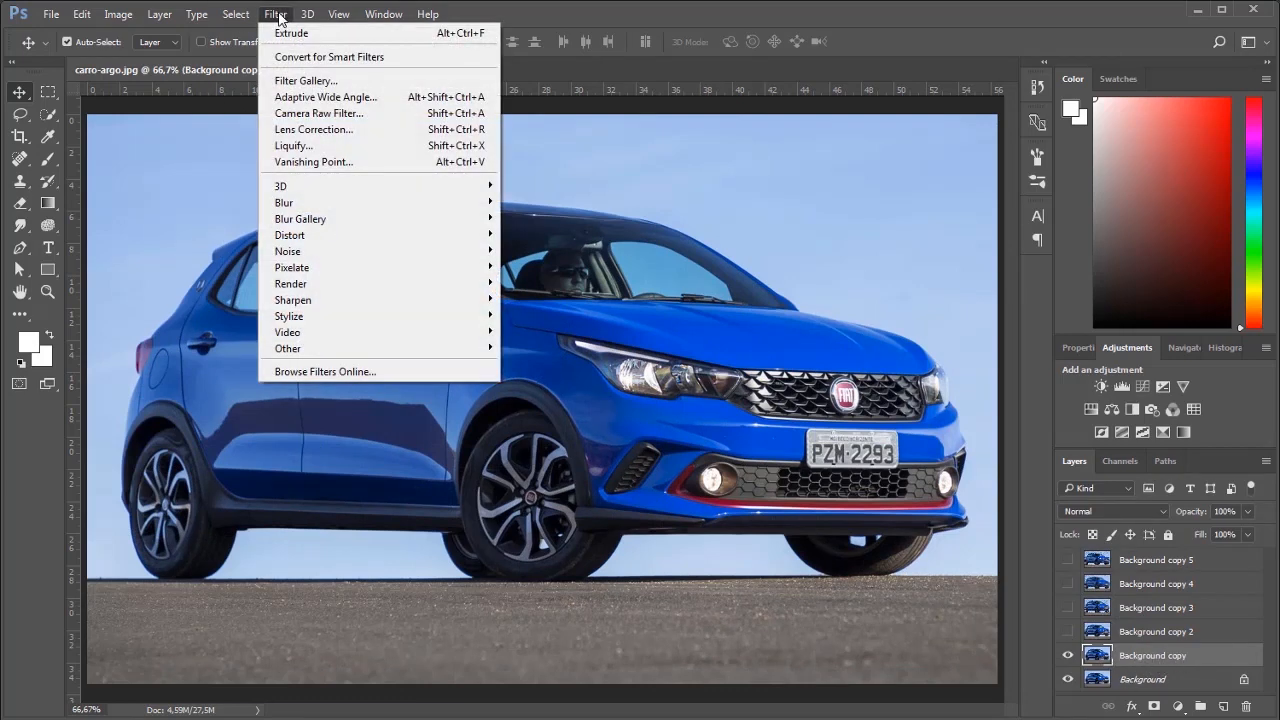
pyautogui.moveTo(357, 316)
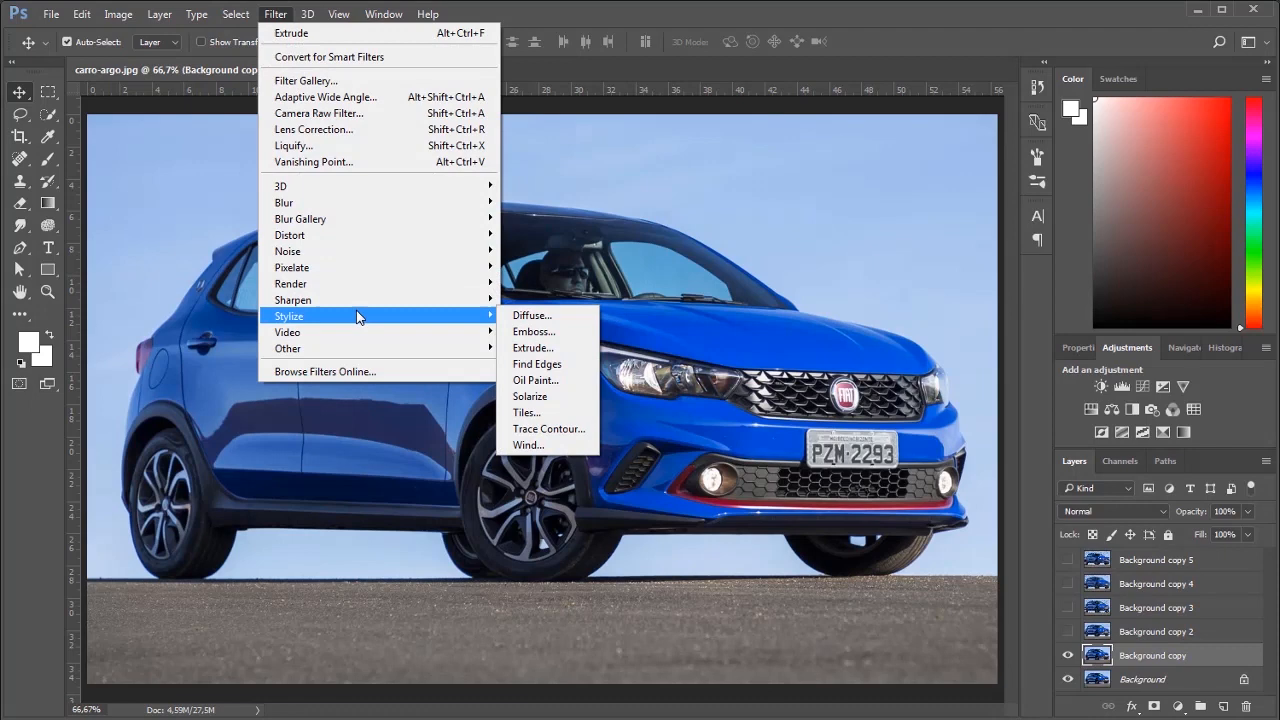
pyautogui.click(544, 345)
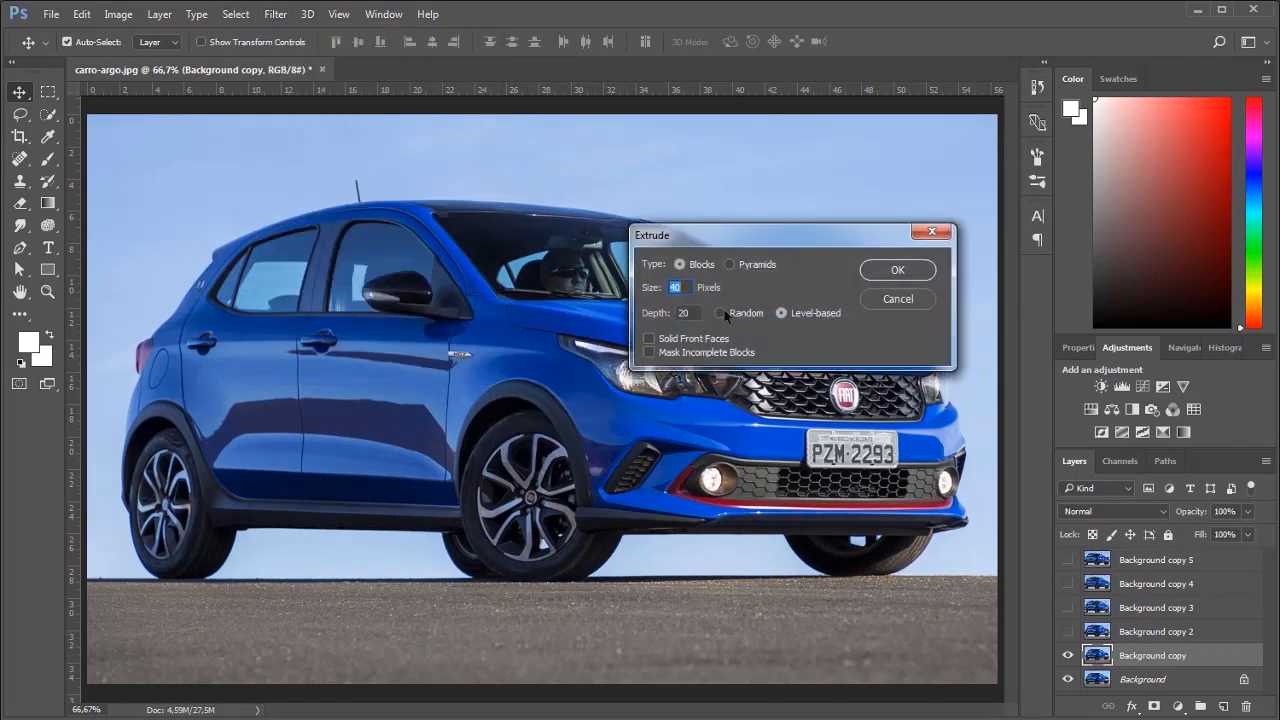
pyautogui.click(719, 313)
pyautogui.click(730, 264)
pyautogui.click(905, 272)
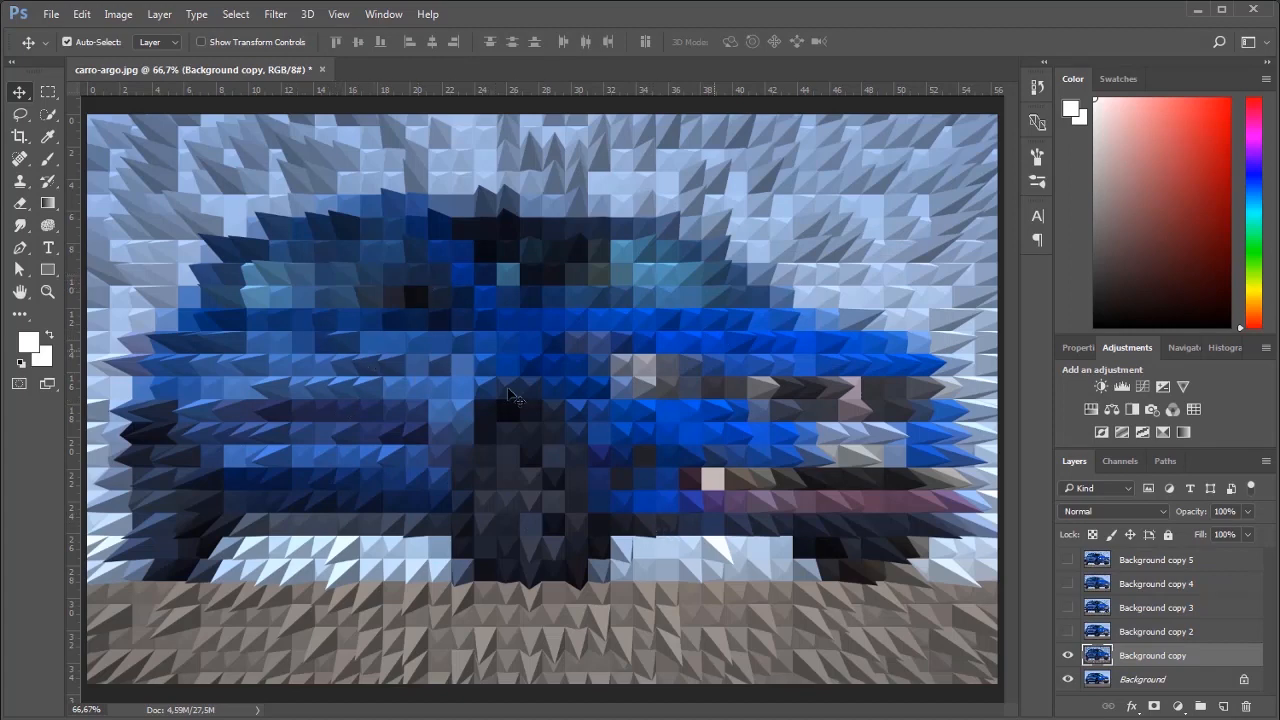
# - Hide Background copy and extrude the original Background layer into 20-pixel Blocks with Random depth 20
pyautogui.click(1067, 655)
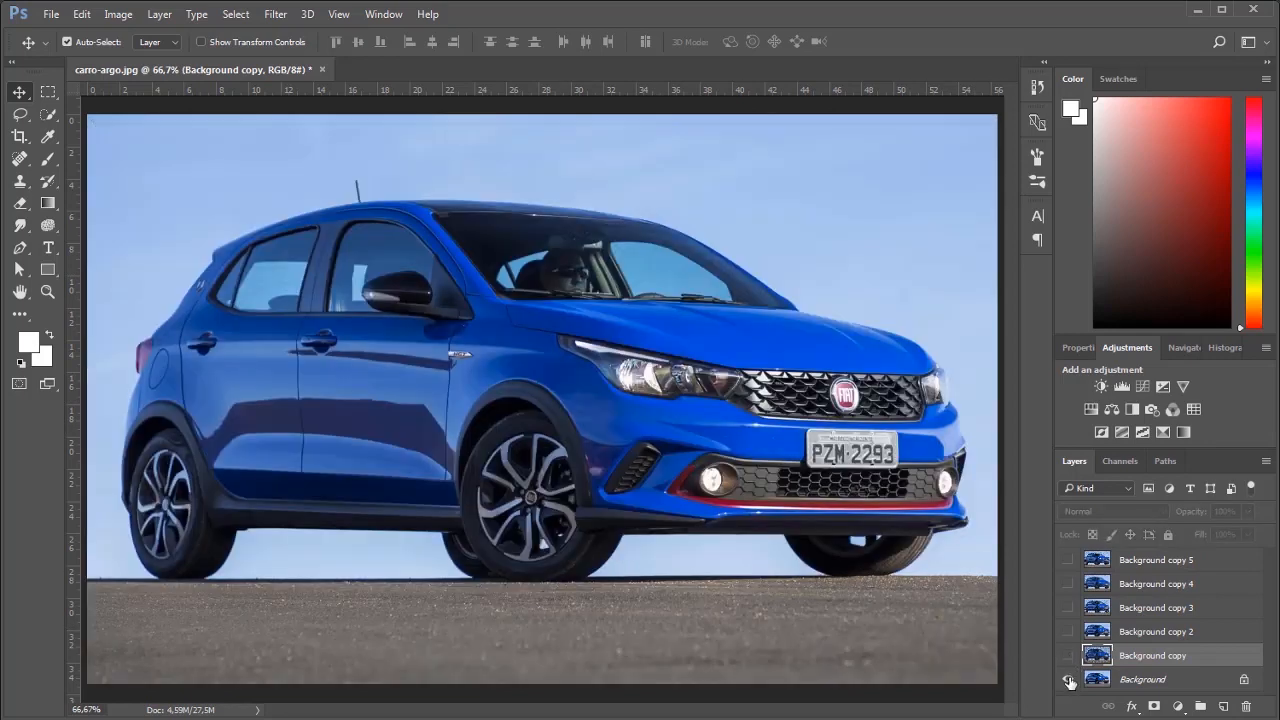
pyautogui.click(1067, 560)
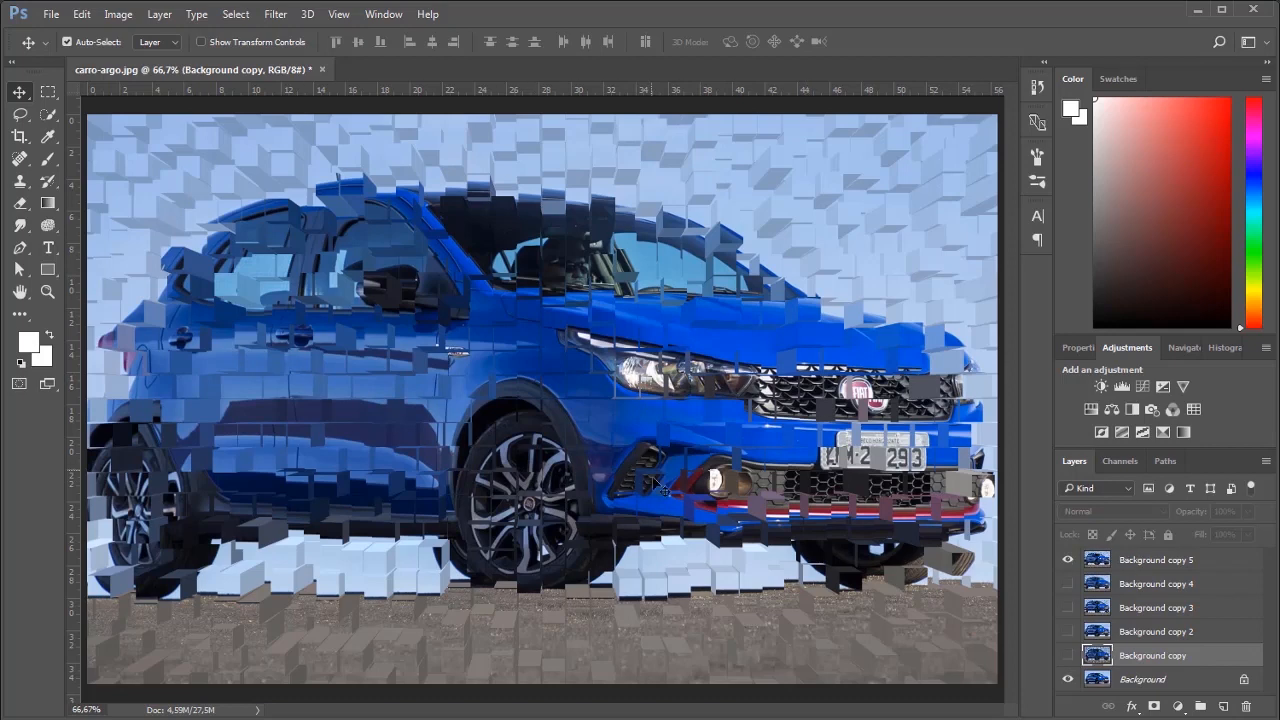
pyautogui.click(1066, 562)
pyautogui.click(1137, 683)
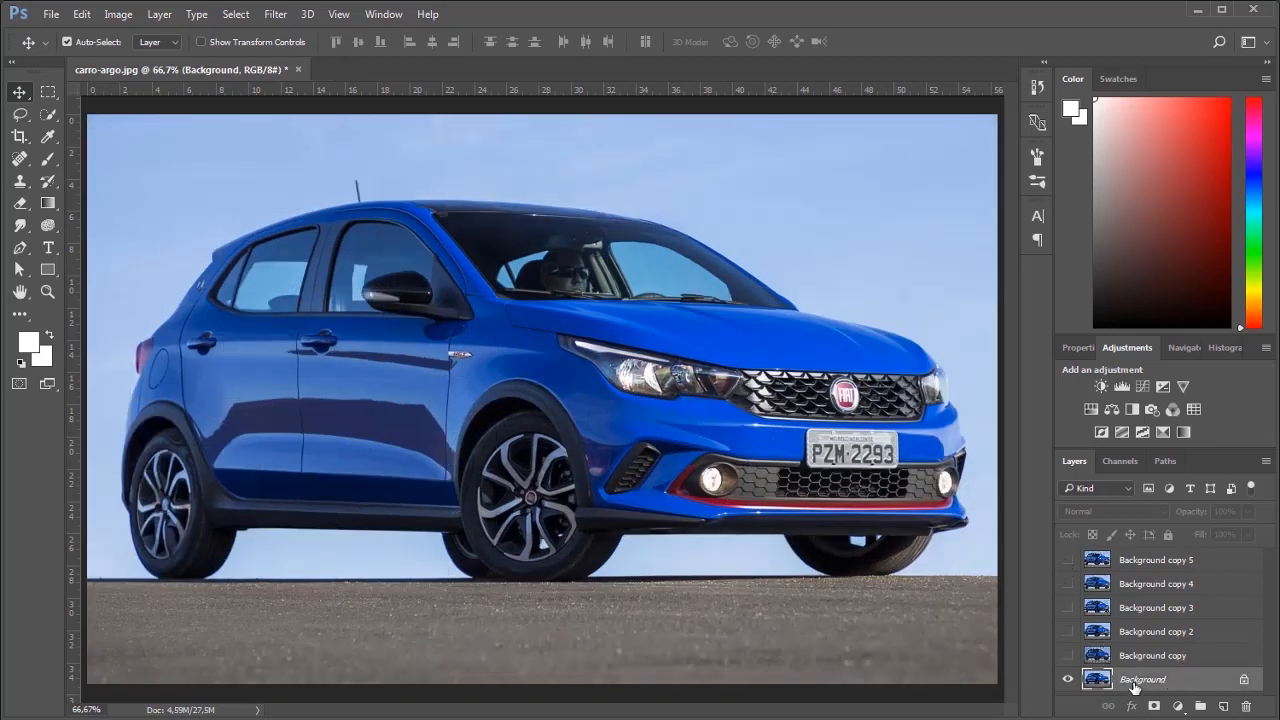
pyautogui.click(278, 16)
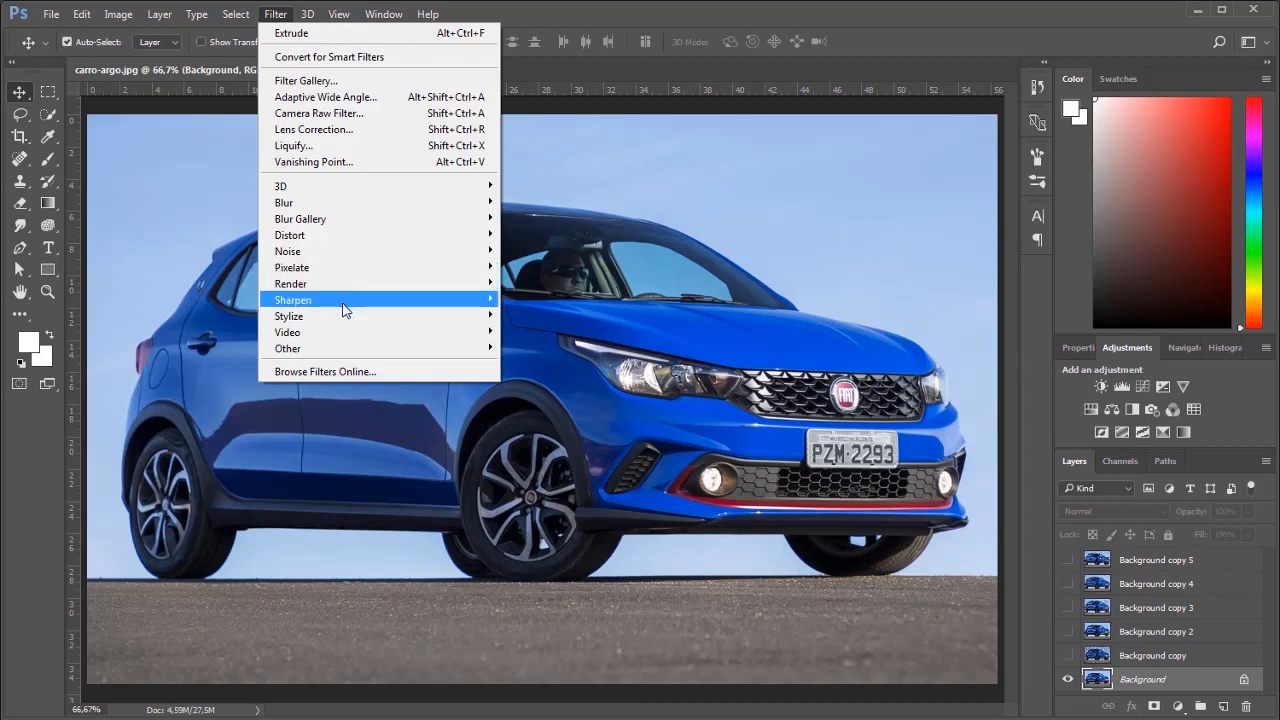
pyautogui.moveTo(350, 317)
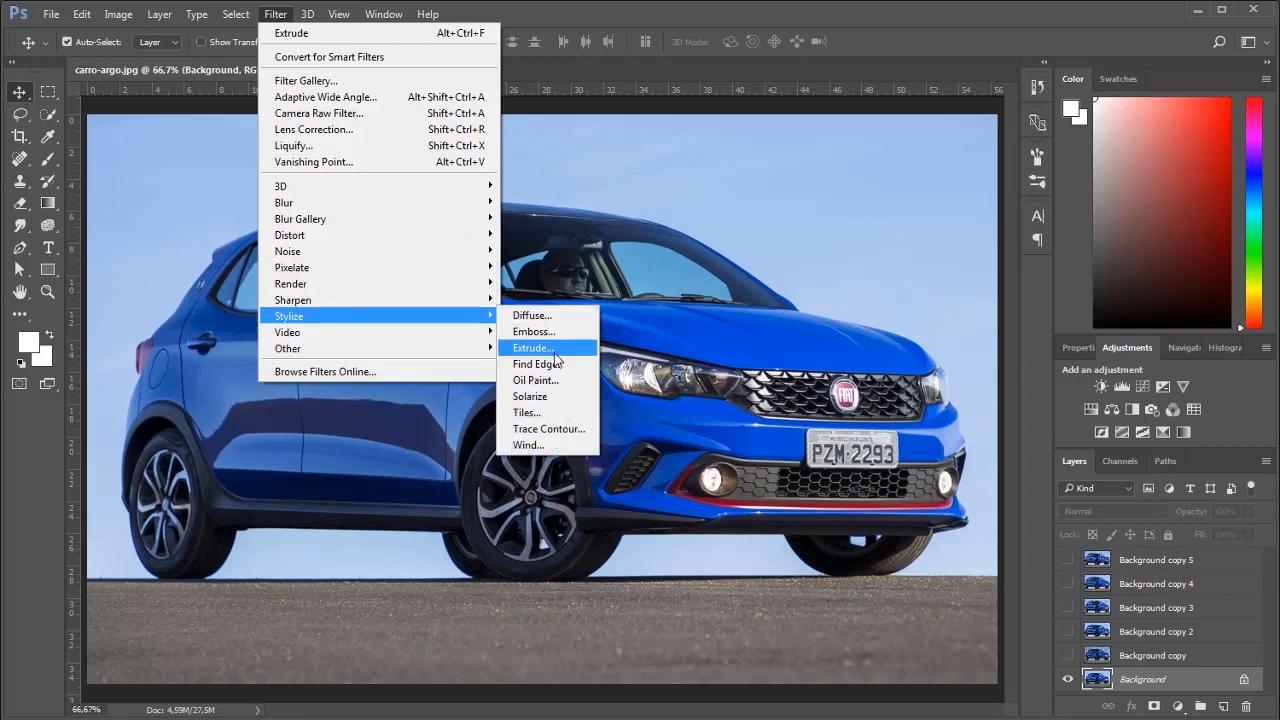
pyautogui.click(553, 349)
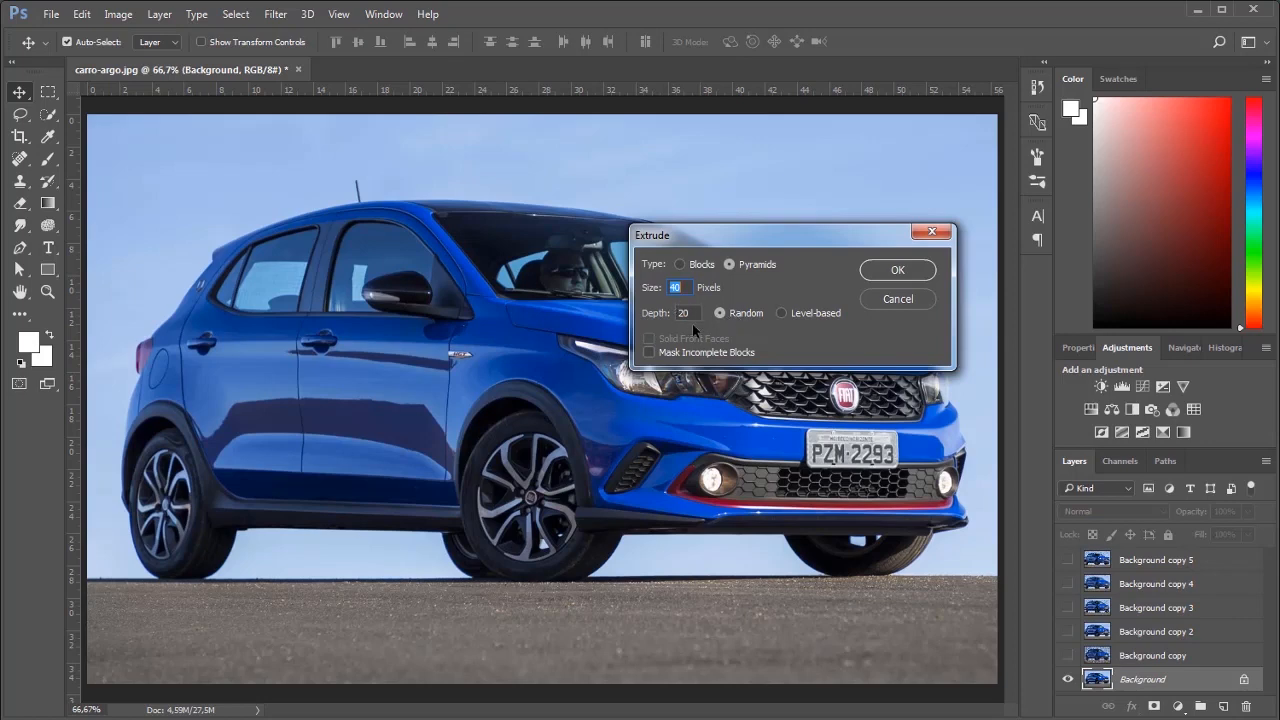
pyautogui.click(681, 265)
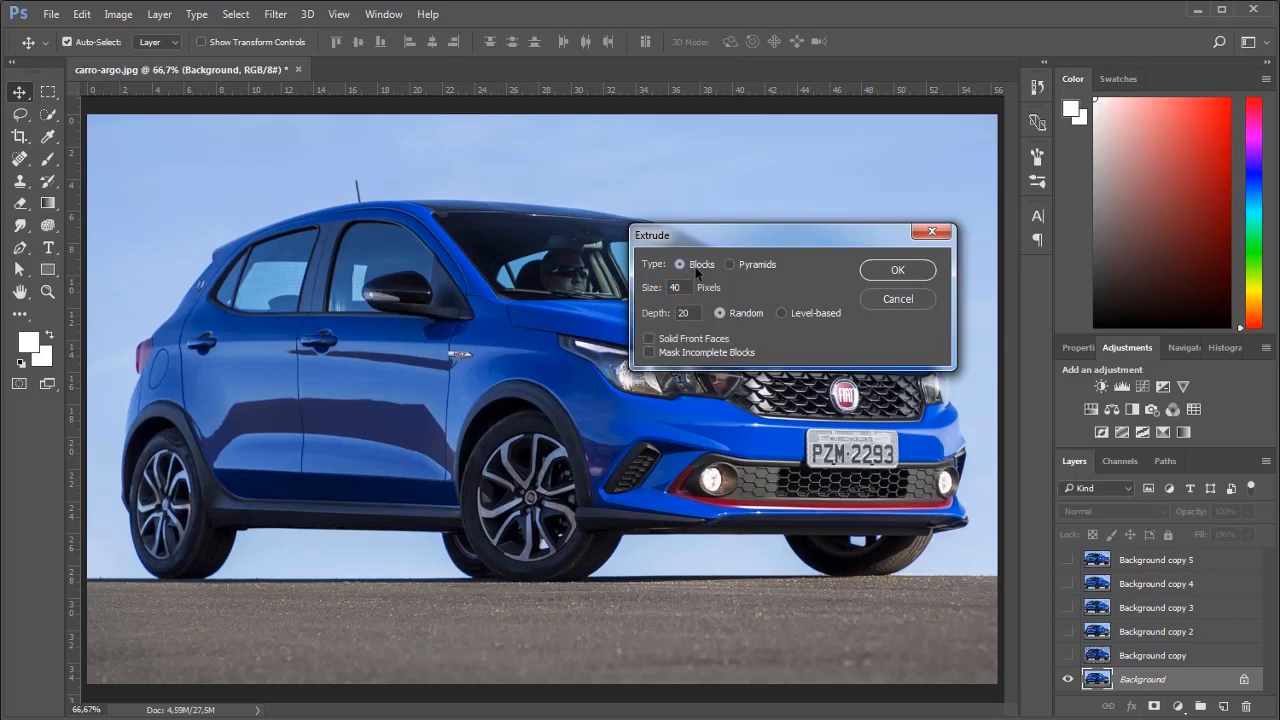
pyautogui.moveTo(684, 288); pyautogui.dragTo(654, 292)
pyautogui.write('20')
pyautogui.click(879, 274)
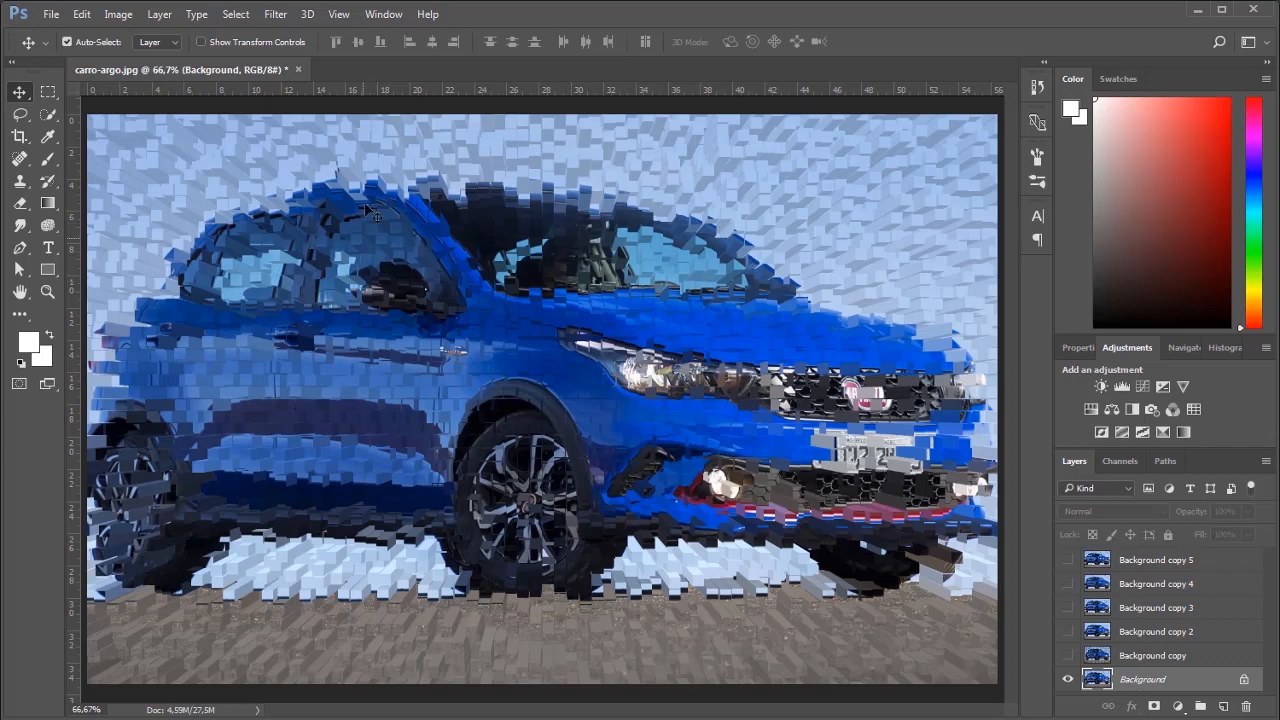
# - Compare the 20-pixel blocks on Background with the 40-pixel blocks on Background copy 5 by toggling the upper layer's visibility
pyautogui.click(1068, 560)
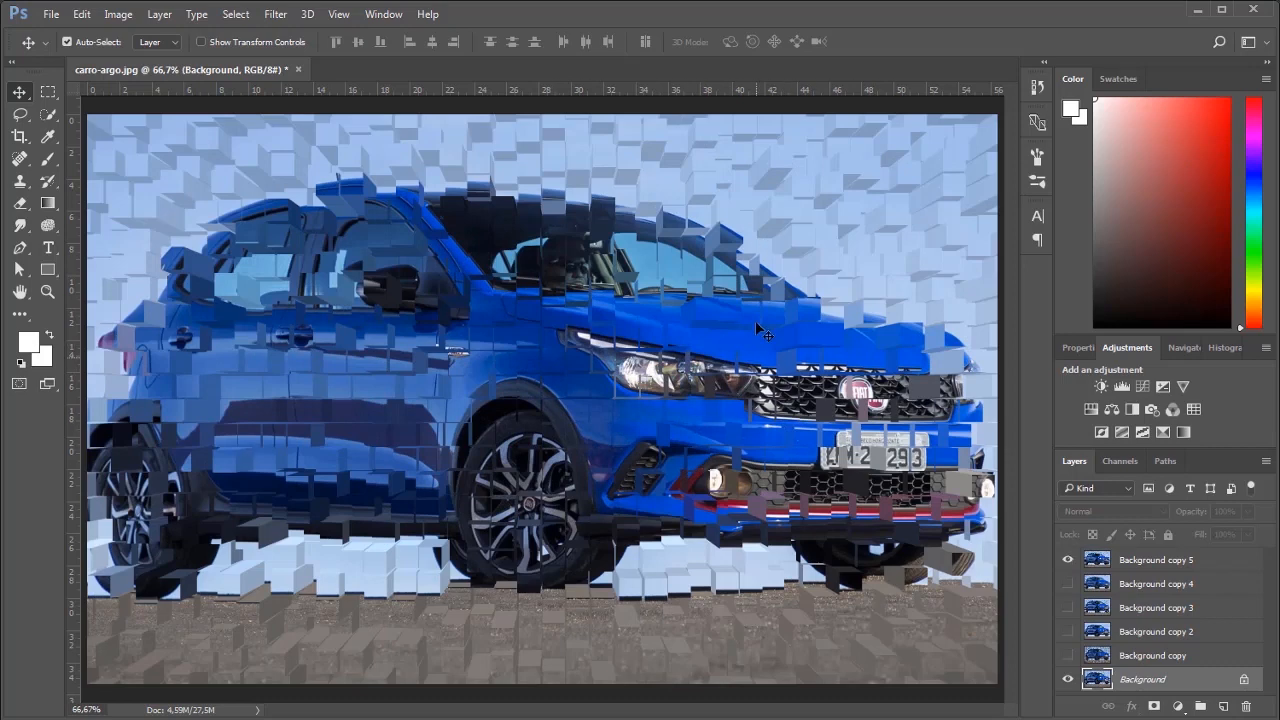
pyautogui.click(1068, 560)
pyautogui.click(1069, 561)
pyautogui.click(1068, 561)
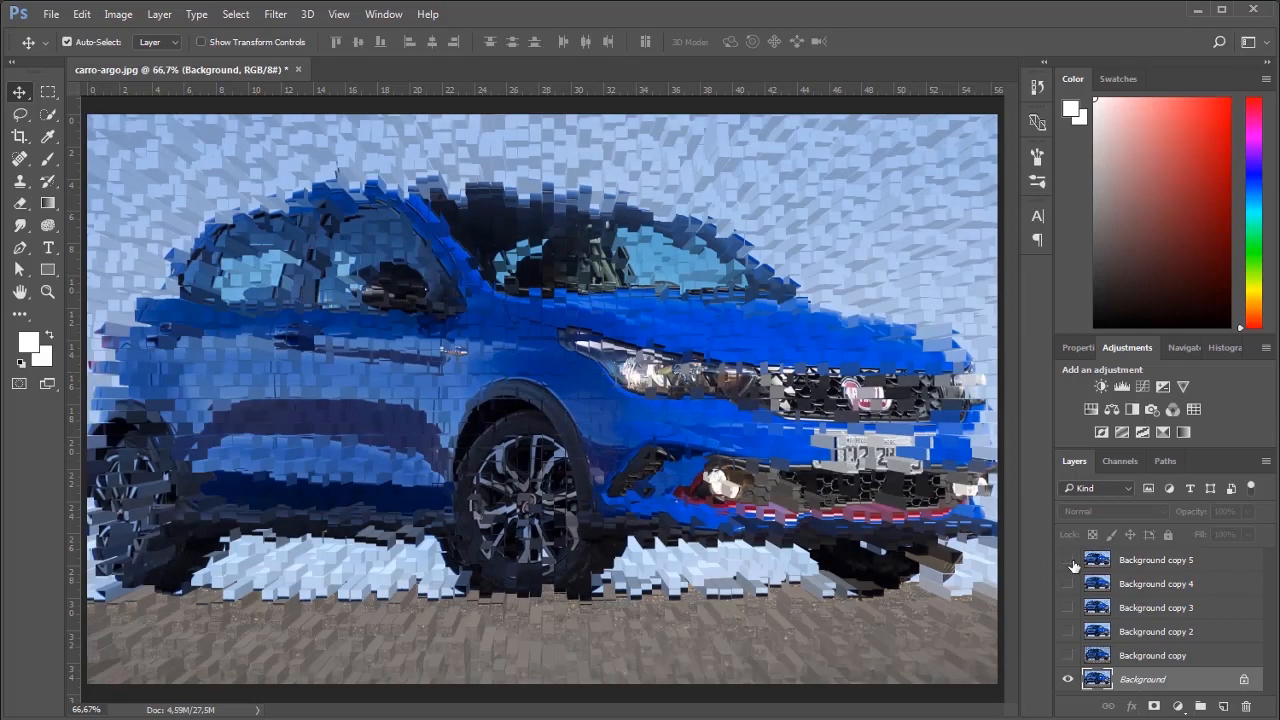
pyautogui.click(1068, 561)
pyautogui.click(1068, 561)
pyautogui.click(1068, 561)
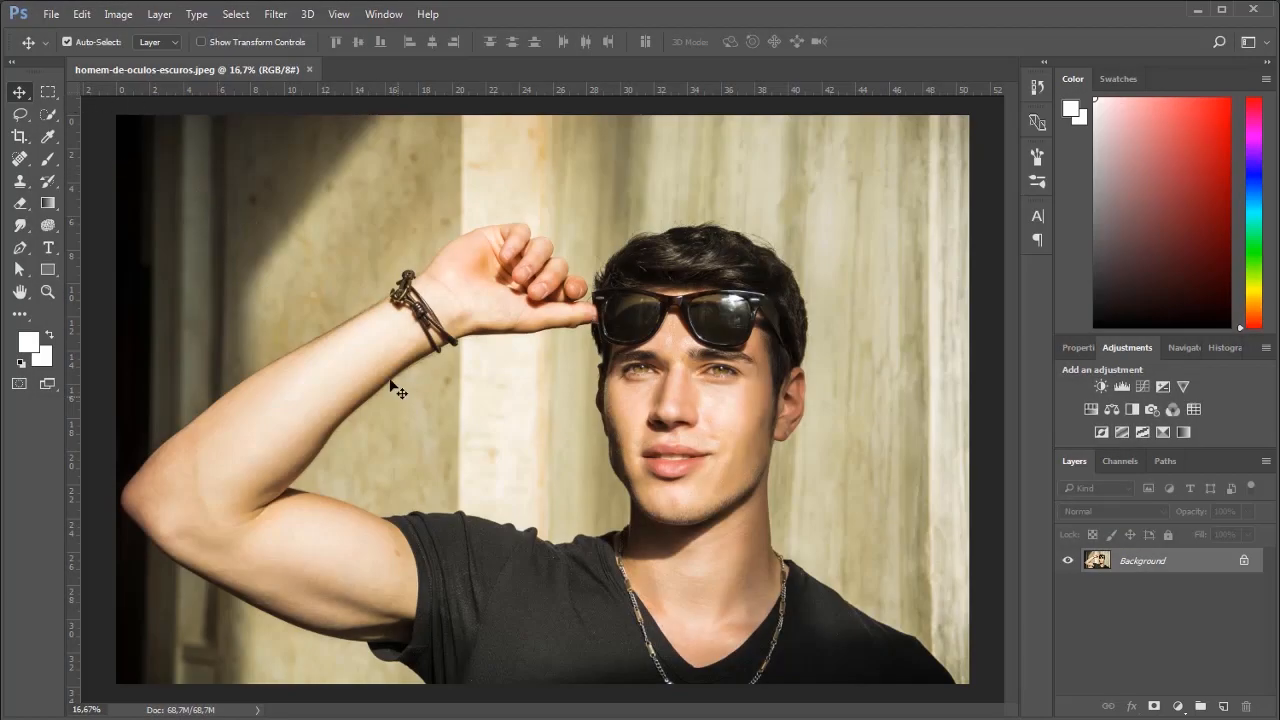
# - Start the Emboss filter on the portrait, test Height at 42, 92 and 1 pixels, and set it to 11 pixels
pyautogui.click(274, 15)
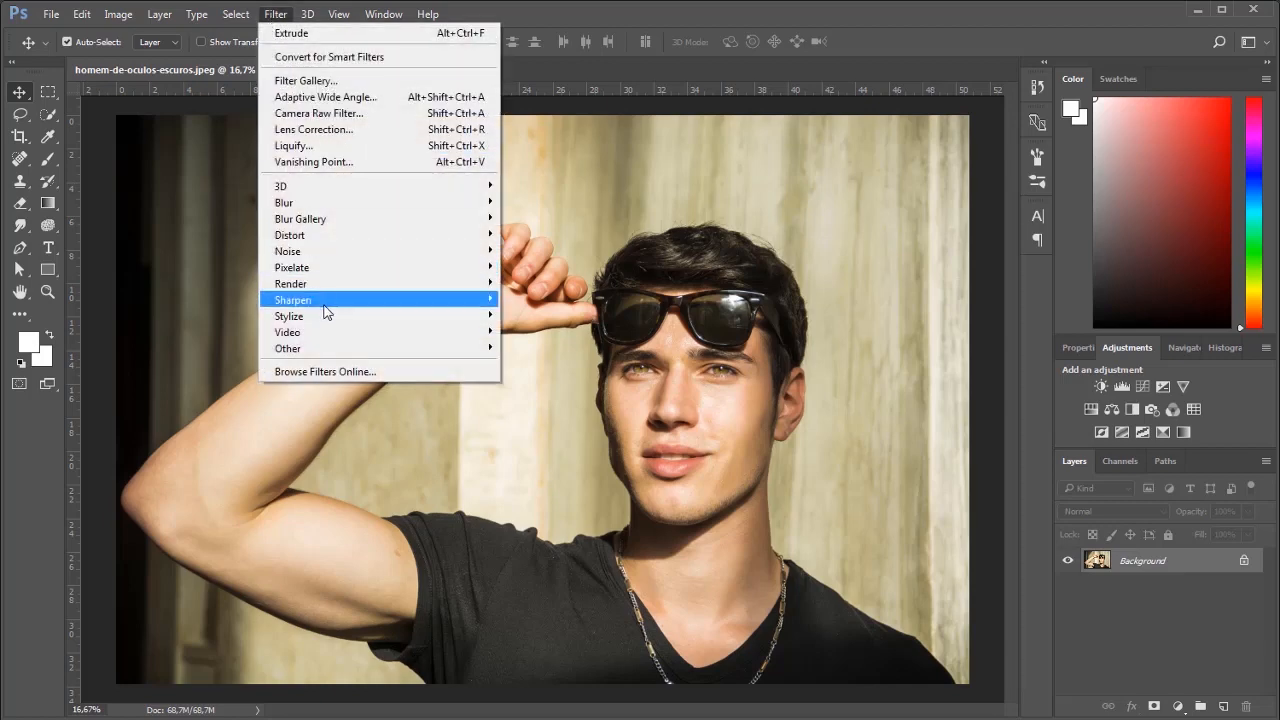
pyautogui.moveTo(327, 318)
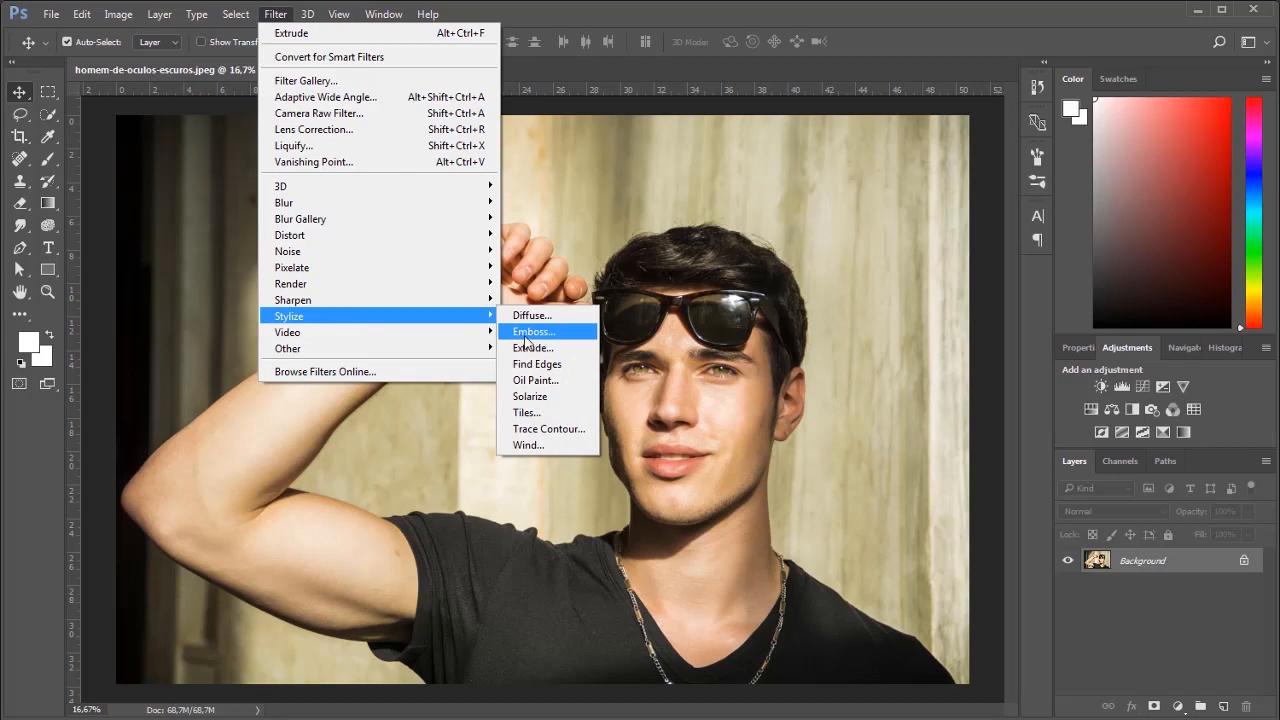
pyautogui.click(548, 338)
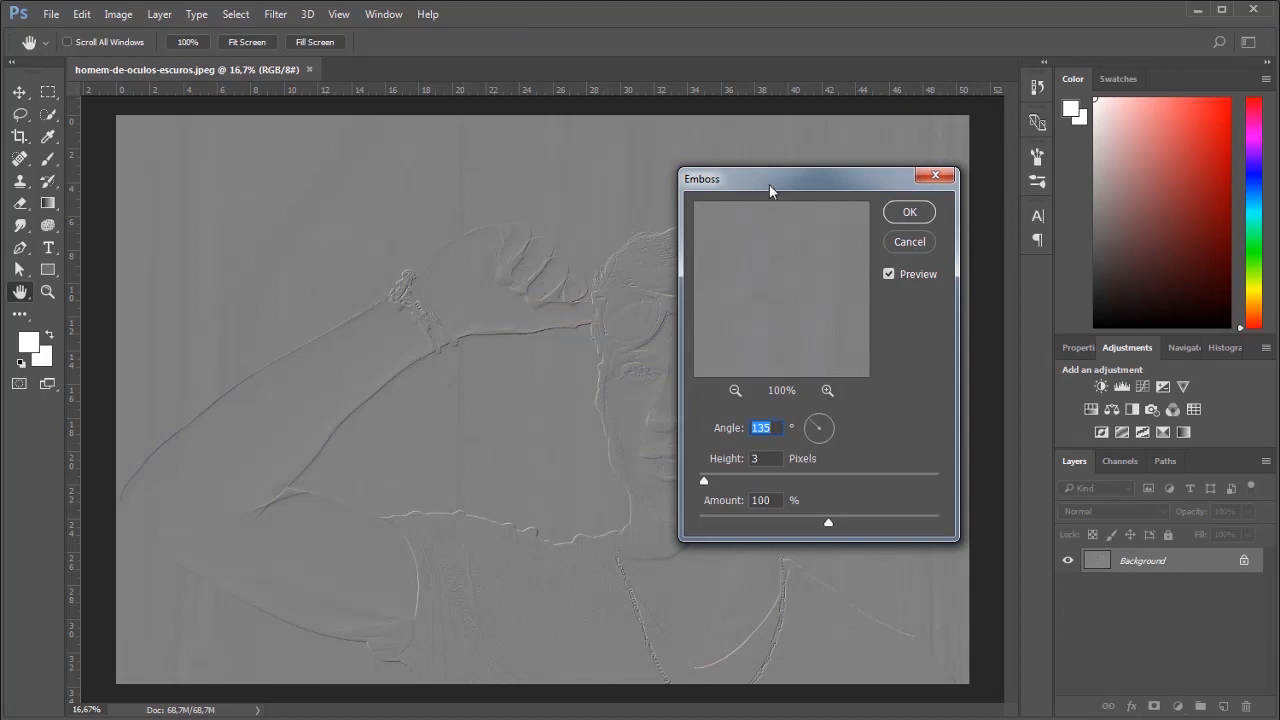
pyautogui.moveTo(769, 184); pyautogui.dragTo(1032, 73)
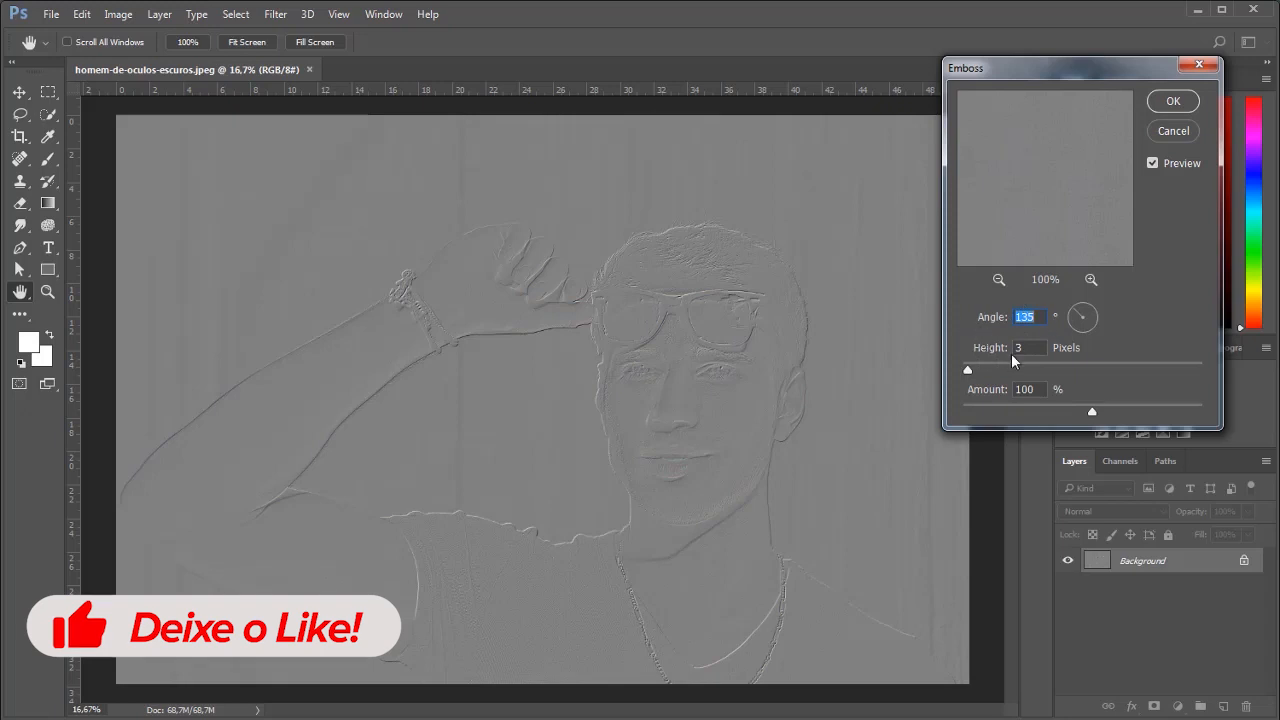
pyautogui.moveTo(966, 371); pyautogui.dragTo(1012, 367)
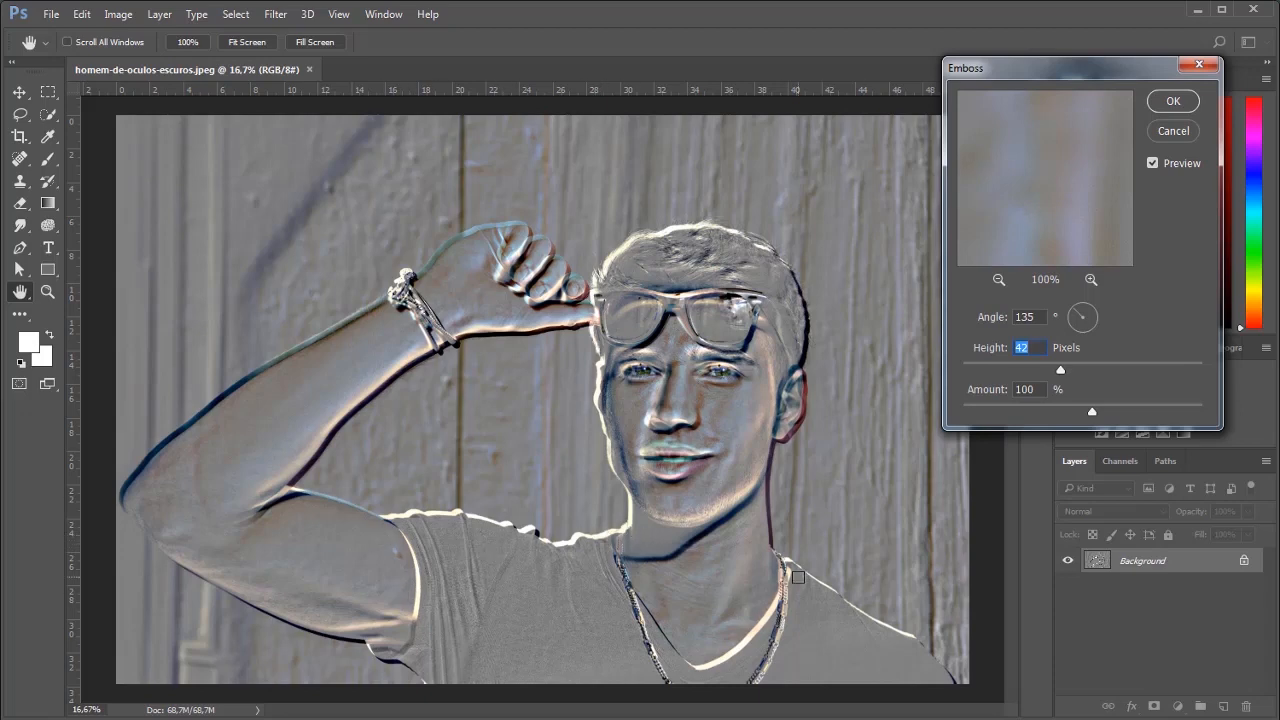
pyautogui.moveTo(1064, 372); pyautogui.dragTo(1180, 374)
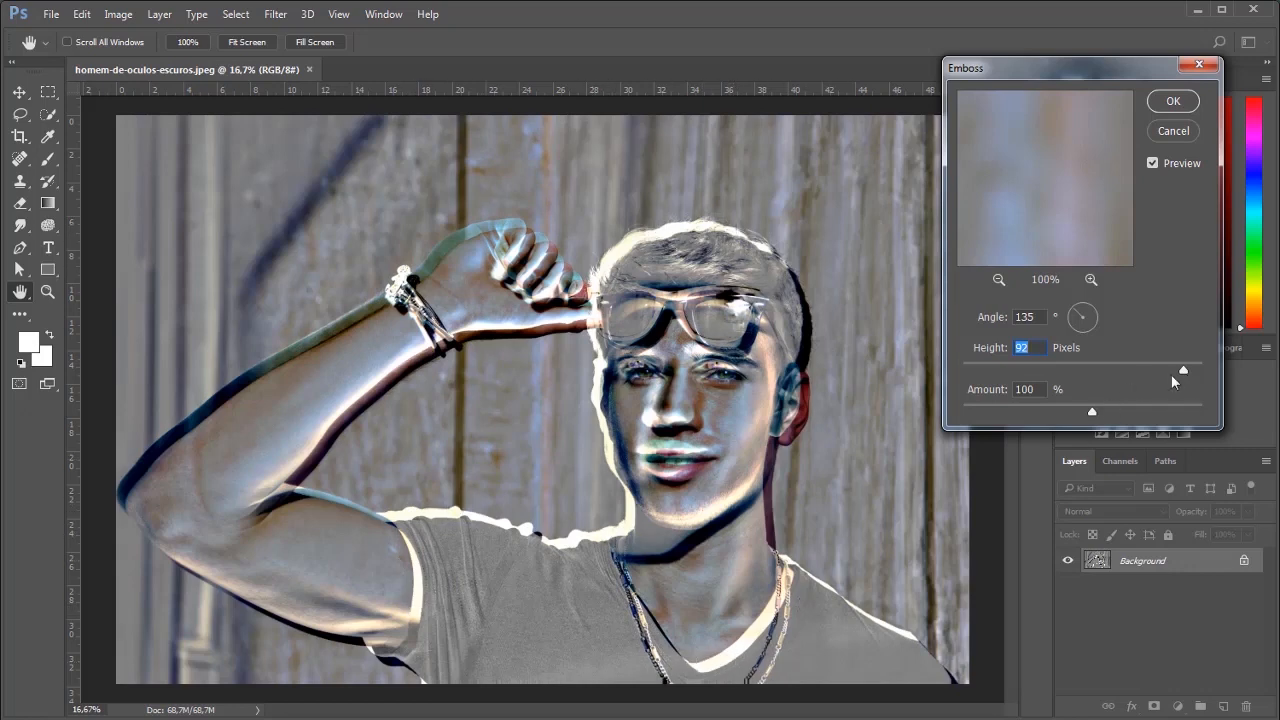
pyautogui.moveTo(1184, 372); pyautogui.dragTo(1105, 372)
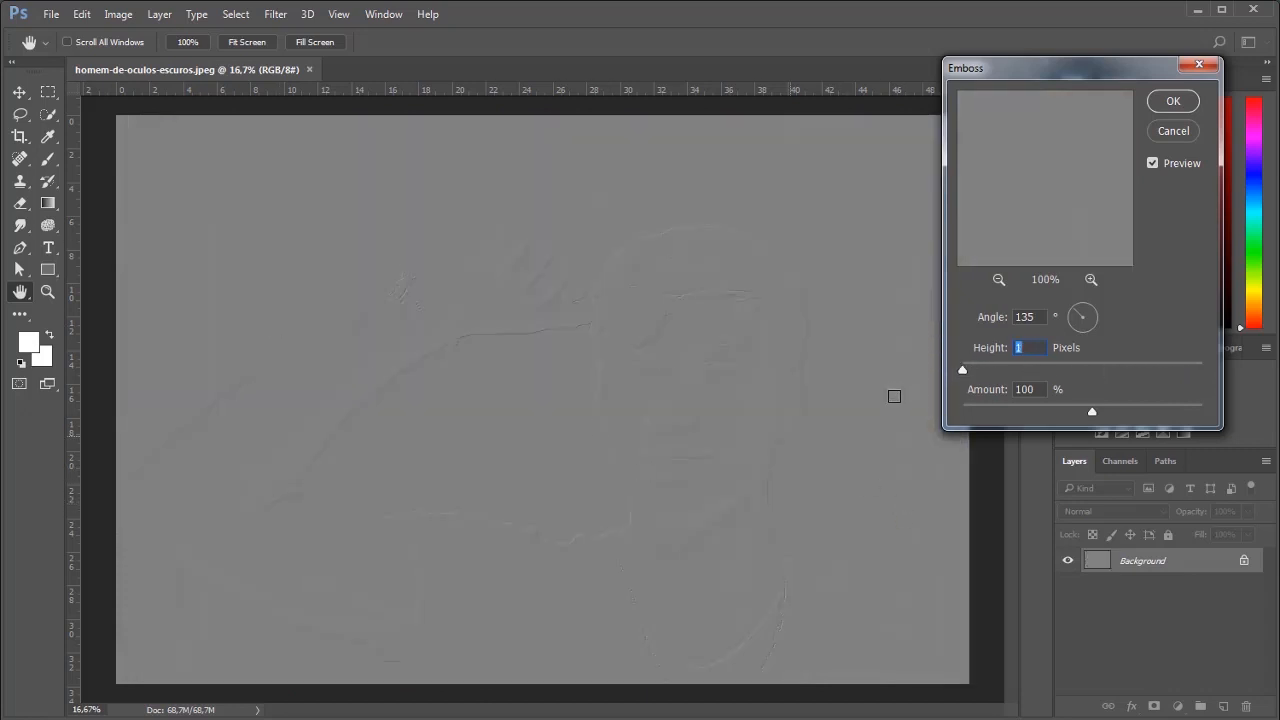
pyautogui.moveTo(986, 369); pyautogui.dragTo(986, 371)
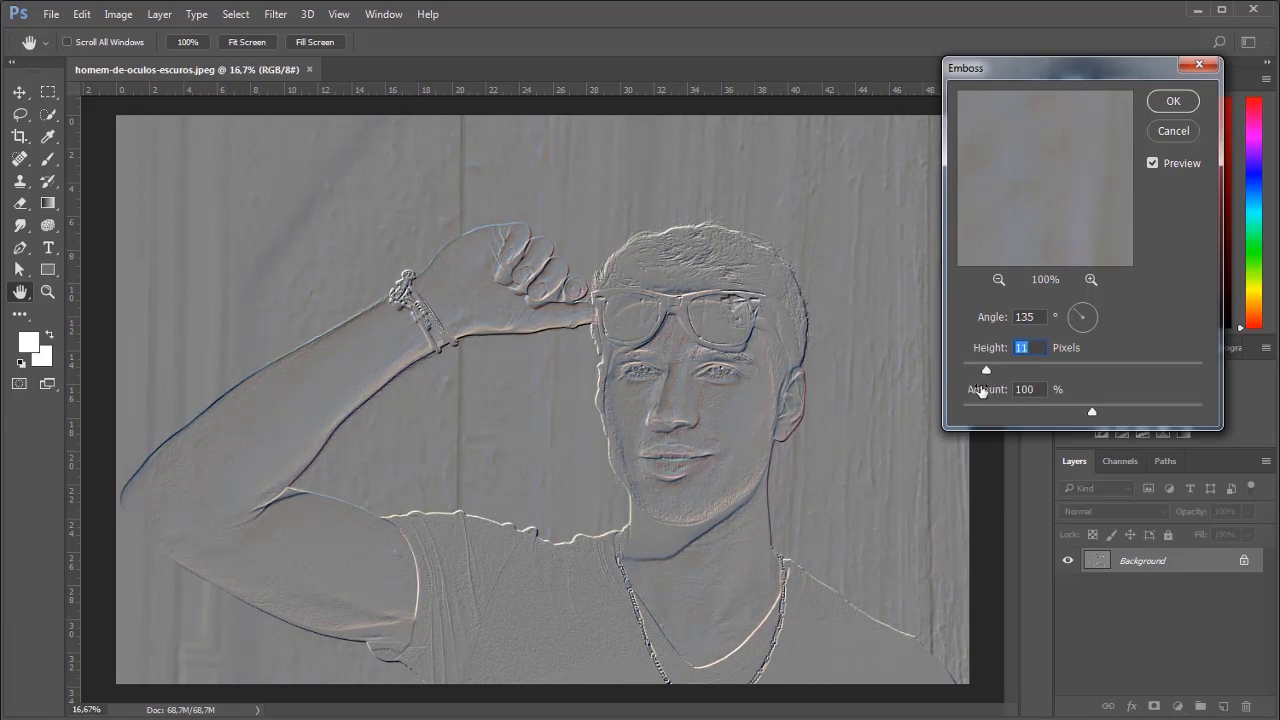
# - Try the Emboss Amount at 424%, 19% and 30%, return it to 100%, and adjust Height to 14 pixels
pyautogui.moveTo(1096, 418); pyautogui.dragTo(1198, 411)
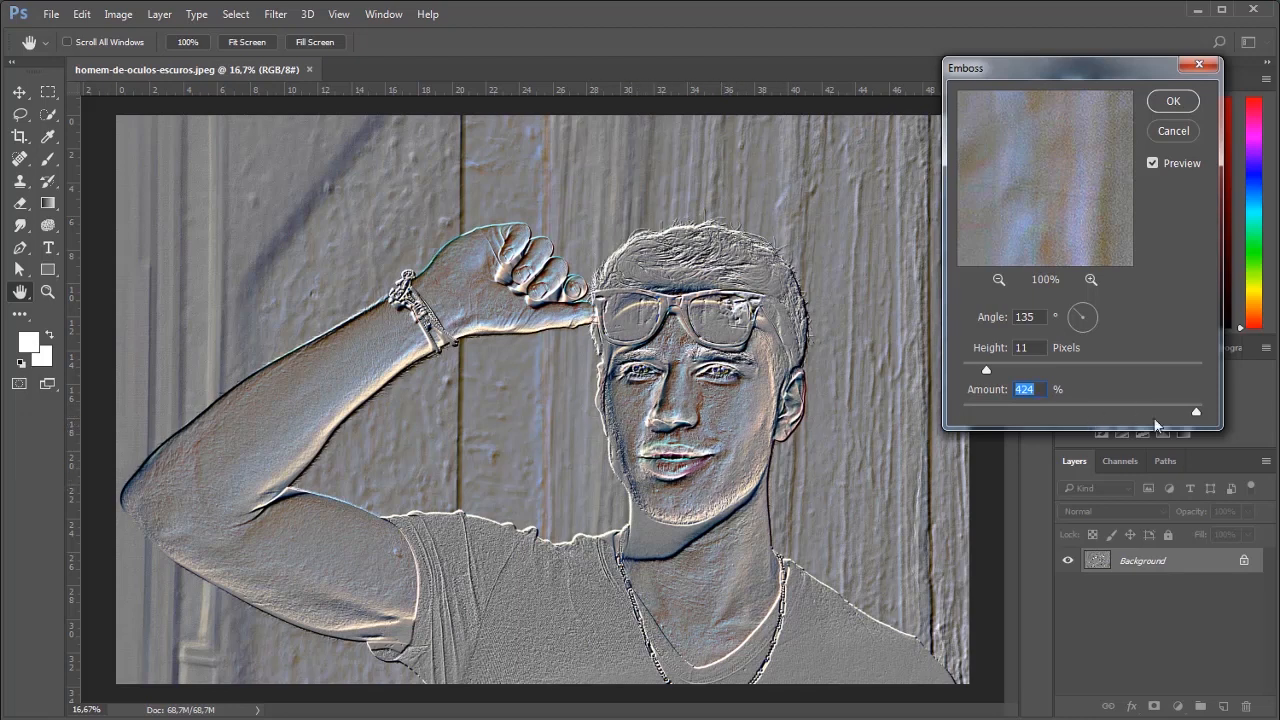
pyautogui.moveTo(1198, 416); pyautogui.dragTo(997, 411)
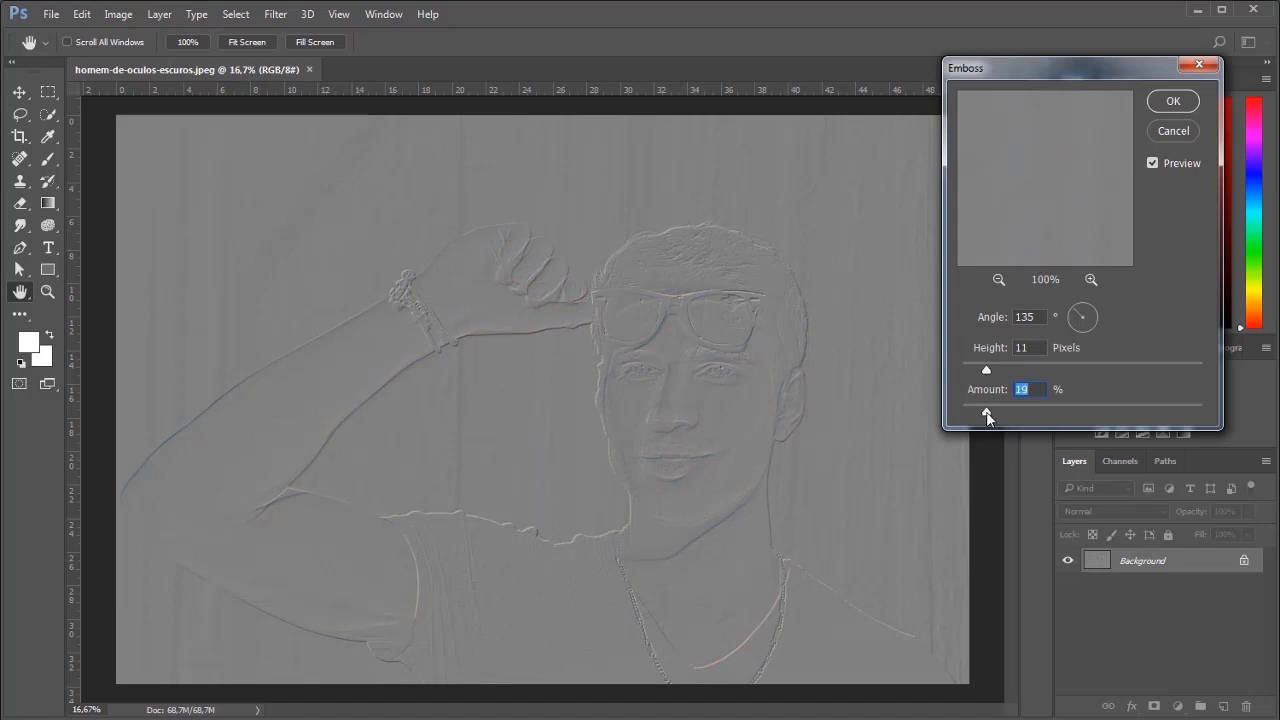
pyautogui.moveTo(986, 411); pyautogui.dragTo(989, 370)
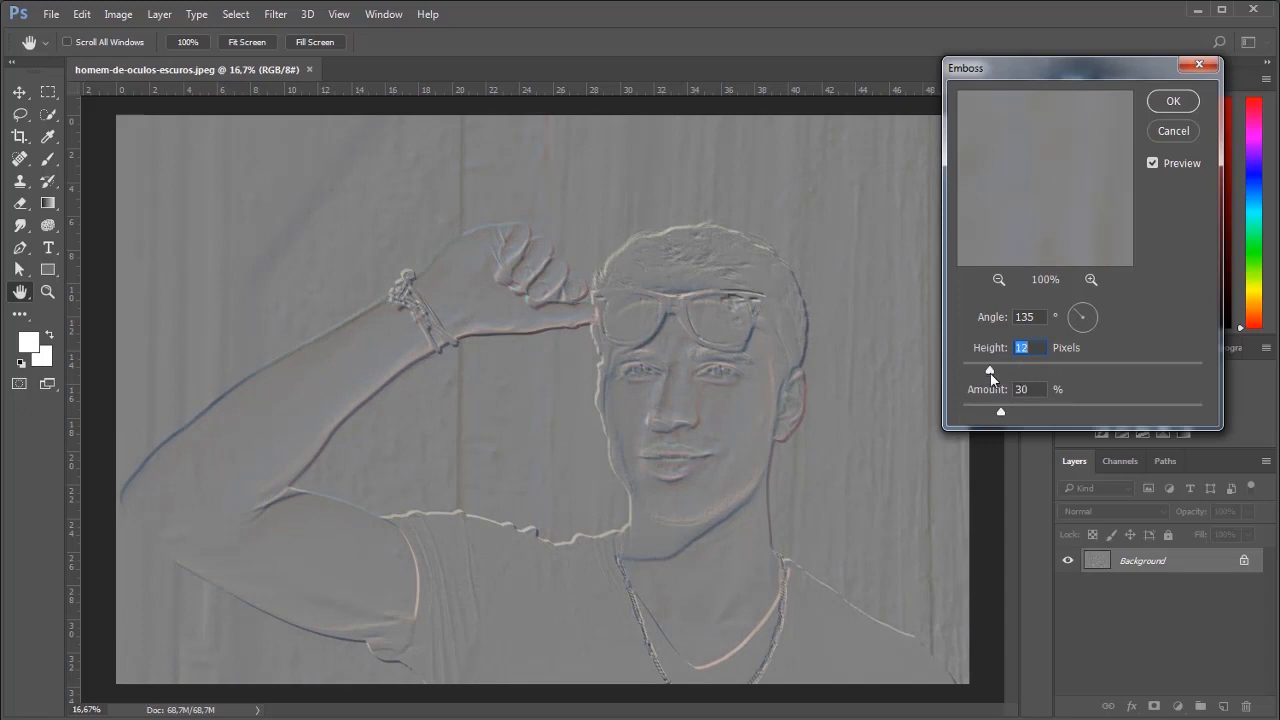
pyautogui.moveTo(1001, 413); pyautogui.dragTo(1092, 416)
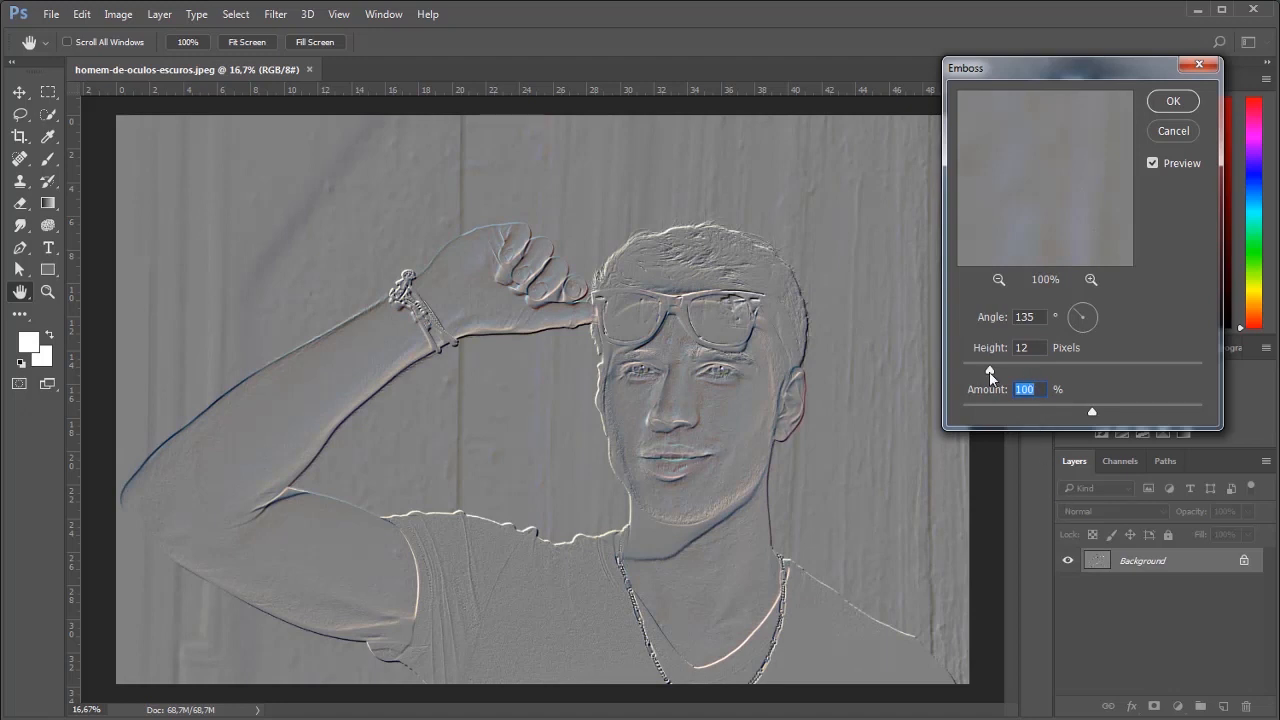
pyautogui.moveTo(989, 369); pyautogui.dragTo(981, 373)
pyautogui.moveTo(991, 370); pyautogui.dragTo(994, 370)
# - Test opposite Emboss light directions such as -27°, -114°, 66° and -125°, and set the Angle to 58°
pyautogui.click(1090, 309)
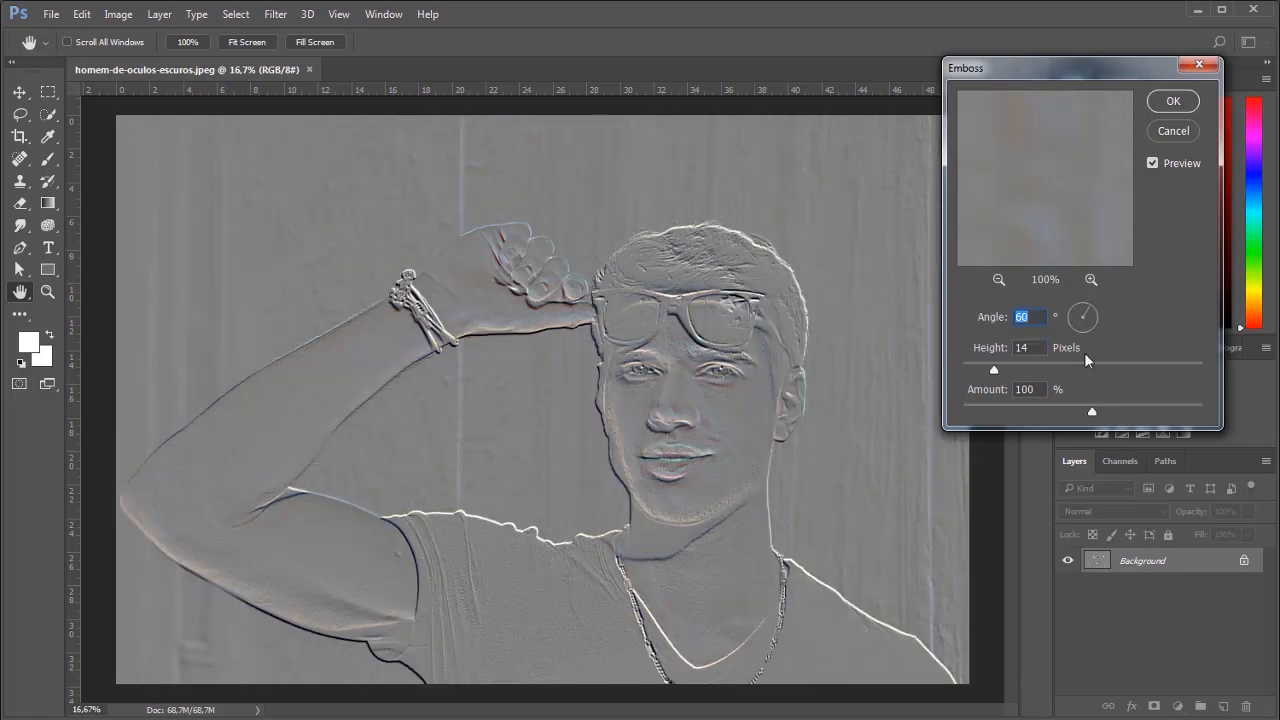
pyautogui.click(1089, 332)
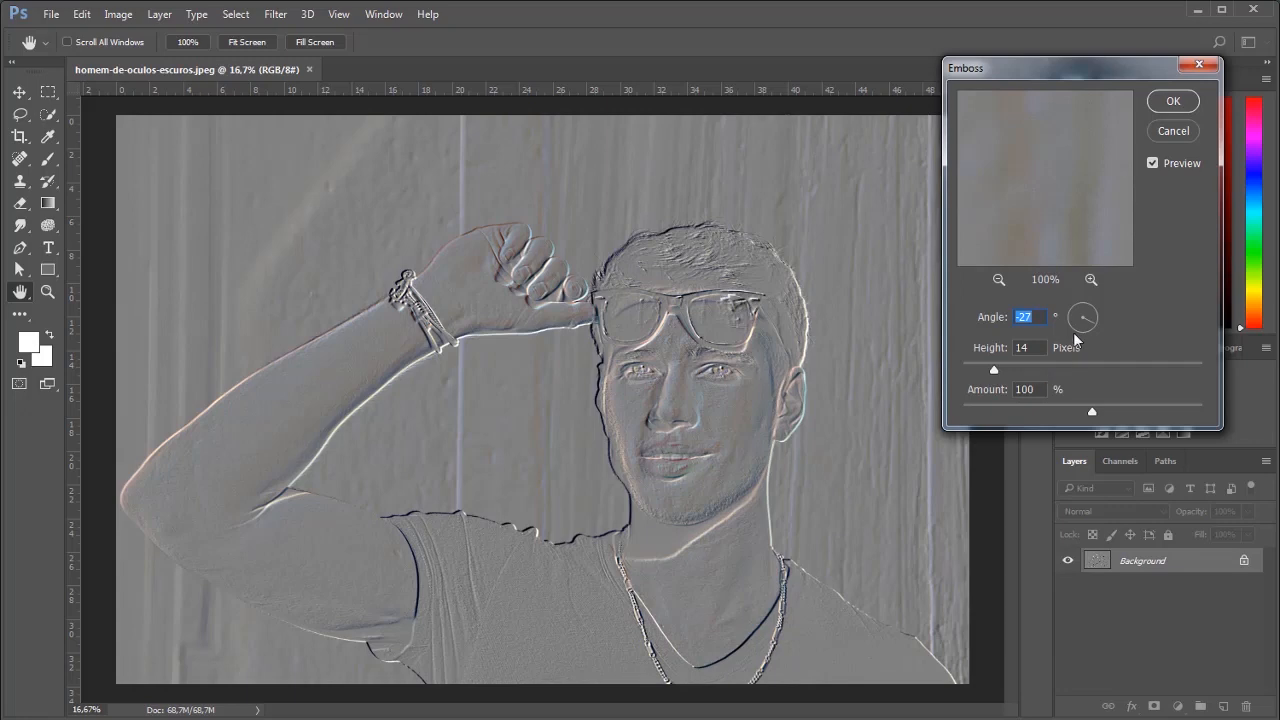
pyautogui.click(1078, 326)
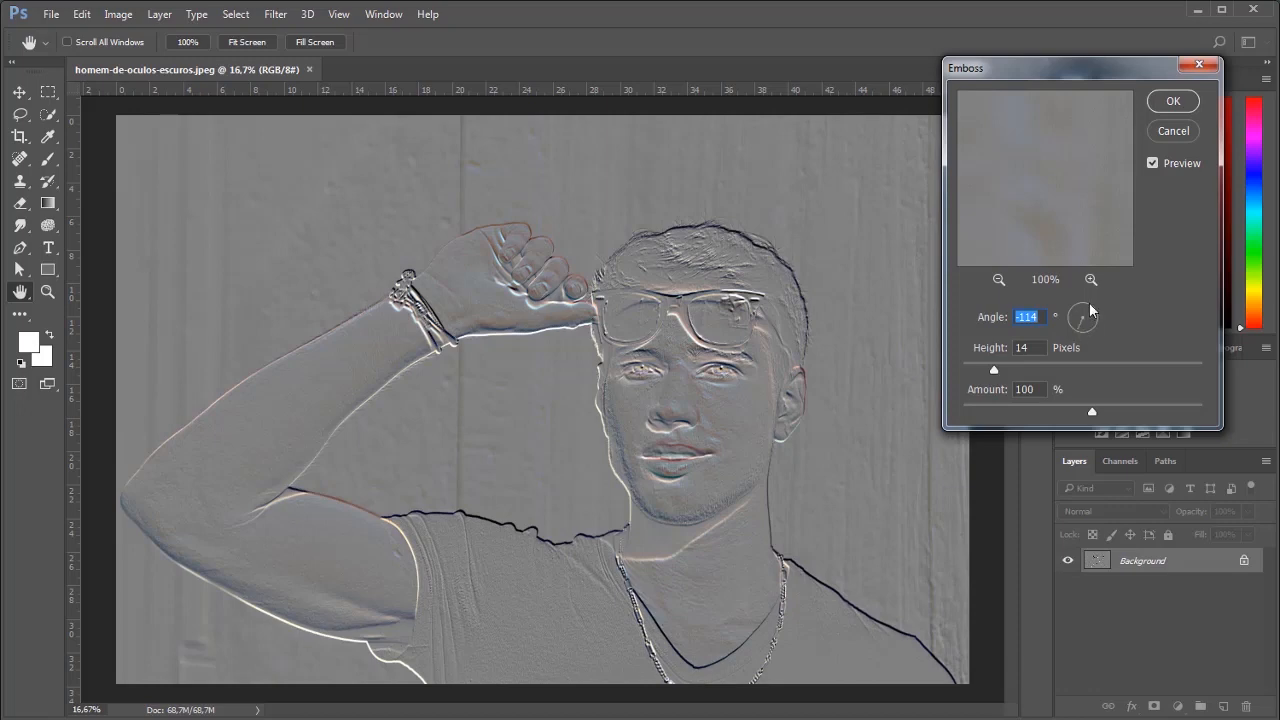
pyautogui.click(1089, 303)
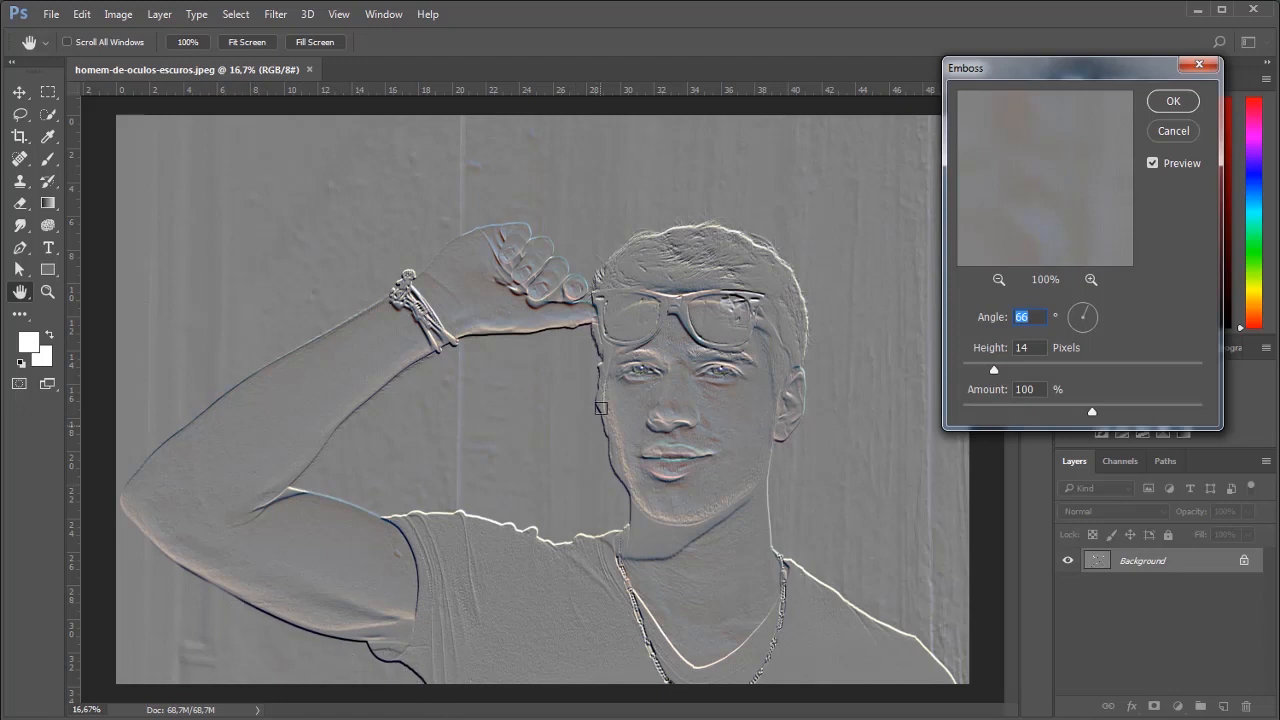
pyautogui.click(1077, 335)
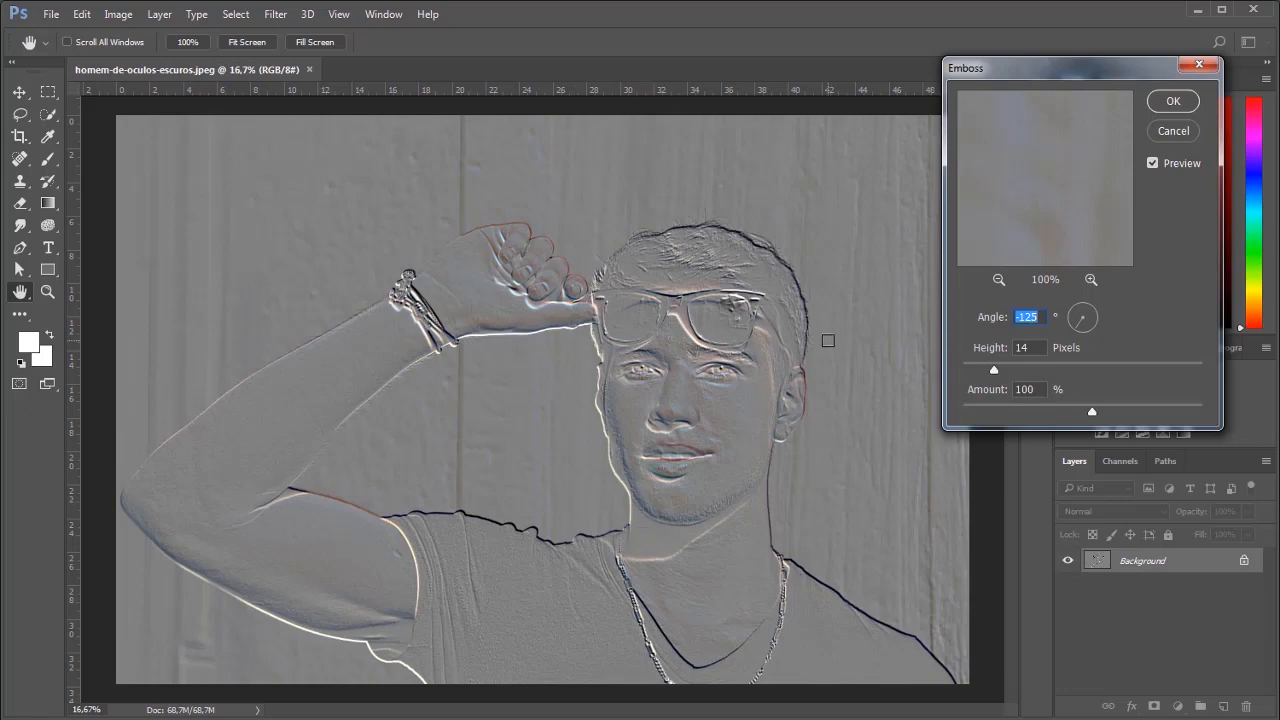
pyautogui.click(1088, 308)
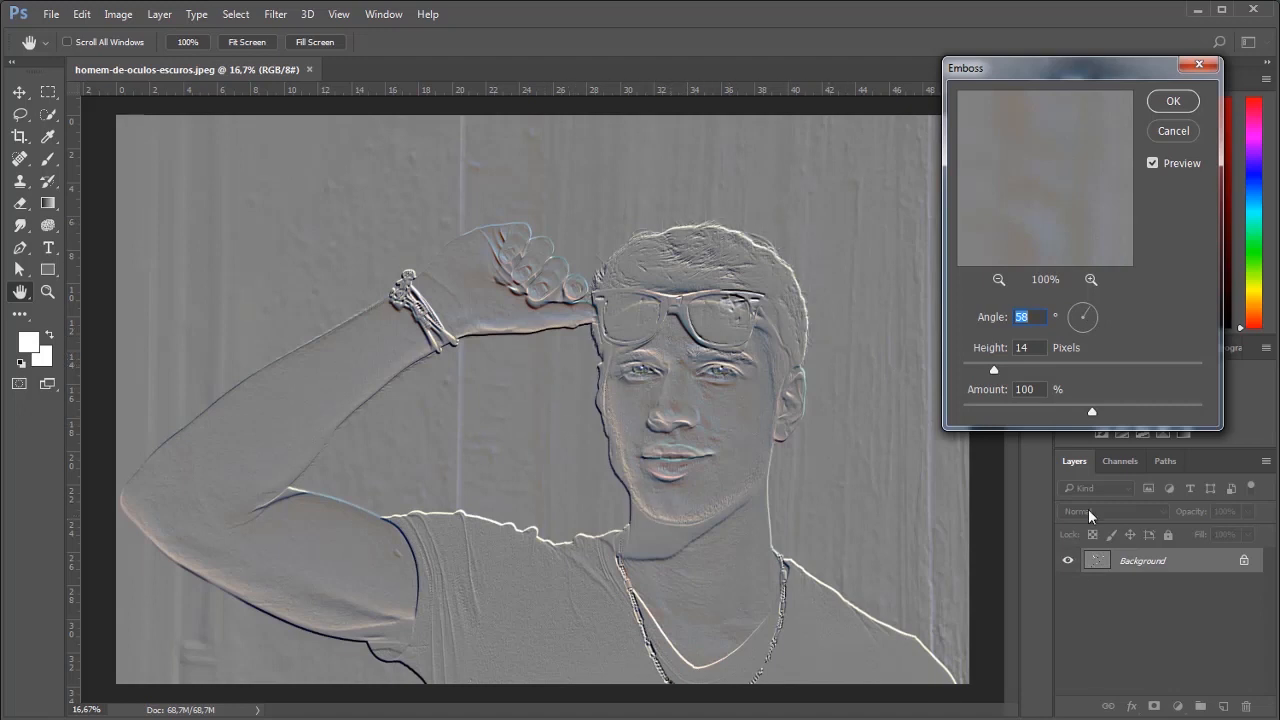
# - Set the Emboss Height to 17 pixels and the Amount to about 92%, and apply the filter to the portrait
pyautogui.moveTo(995, 370); pyautogui.dragTo(980, 373)
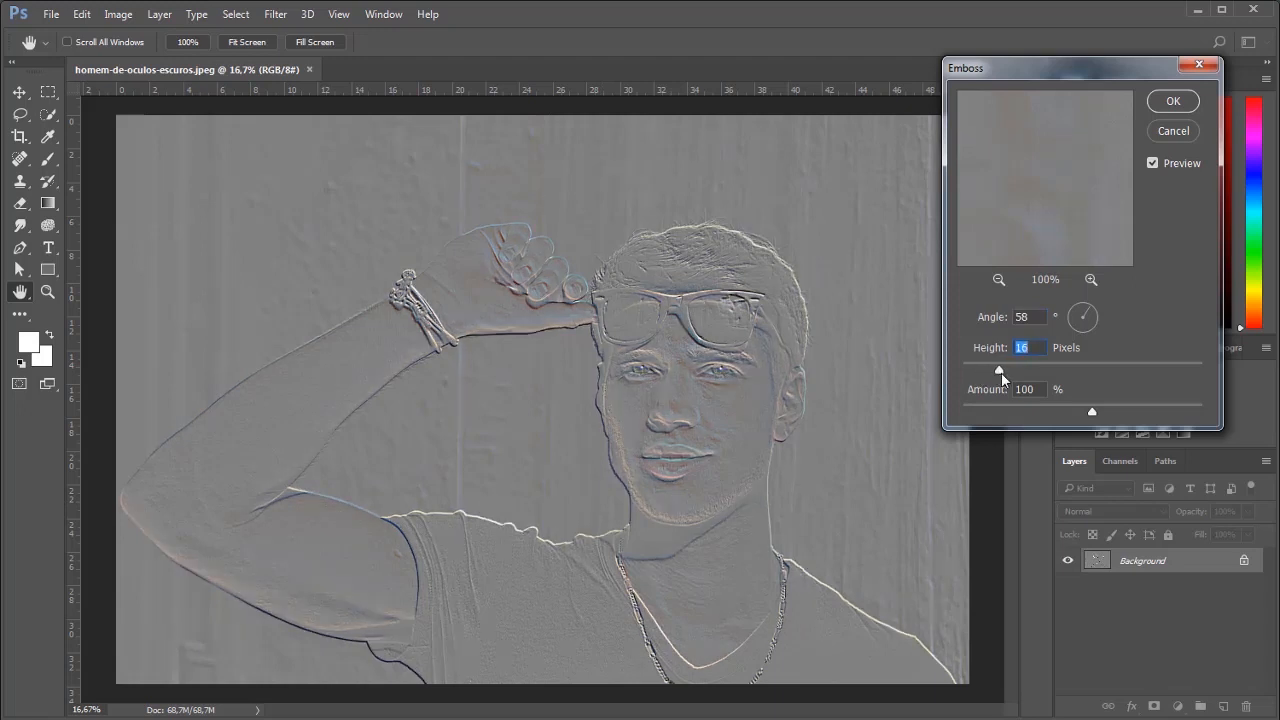
pyautogui.moveTo(1092, 411)
pyautogui.mouseDown()
pyautogui.moveTo(1066, 413)
pyautogui.moveTo(1086, 410)
pyautogui.mouseUp()
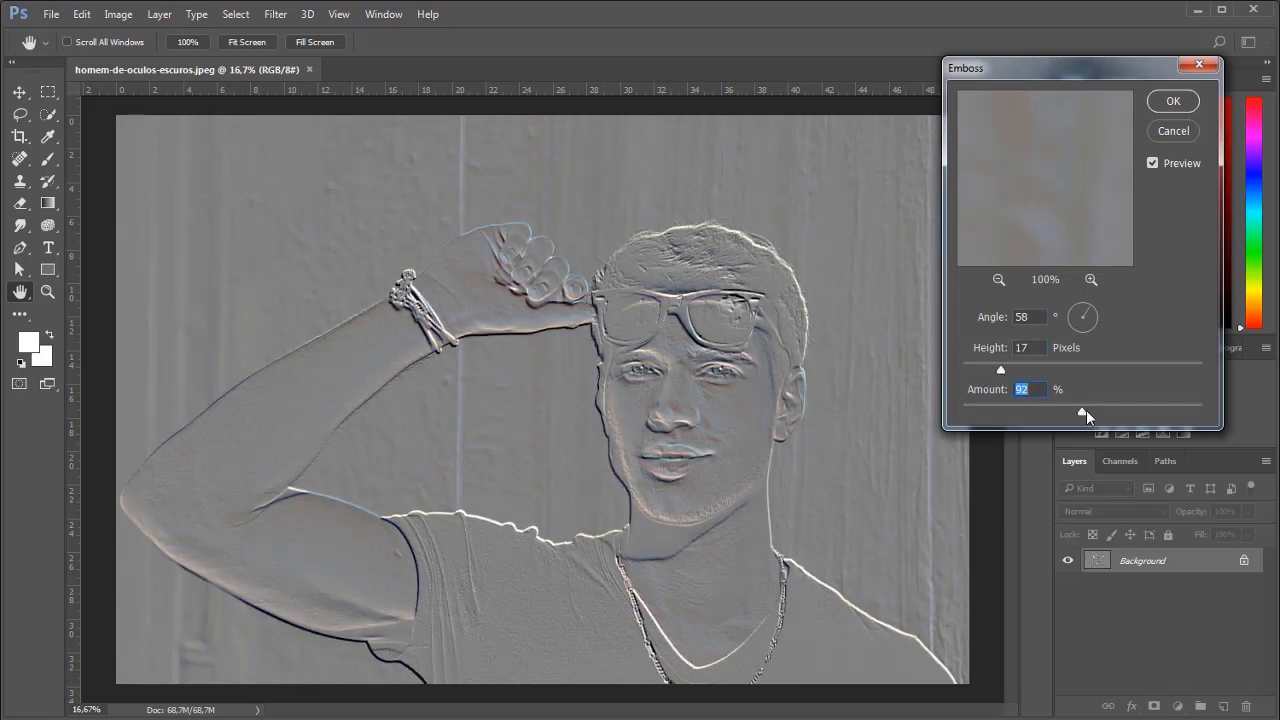
pyautogui.click(1170, 102)
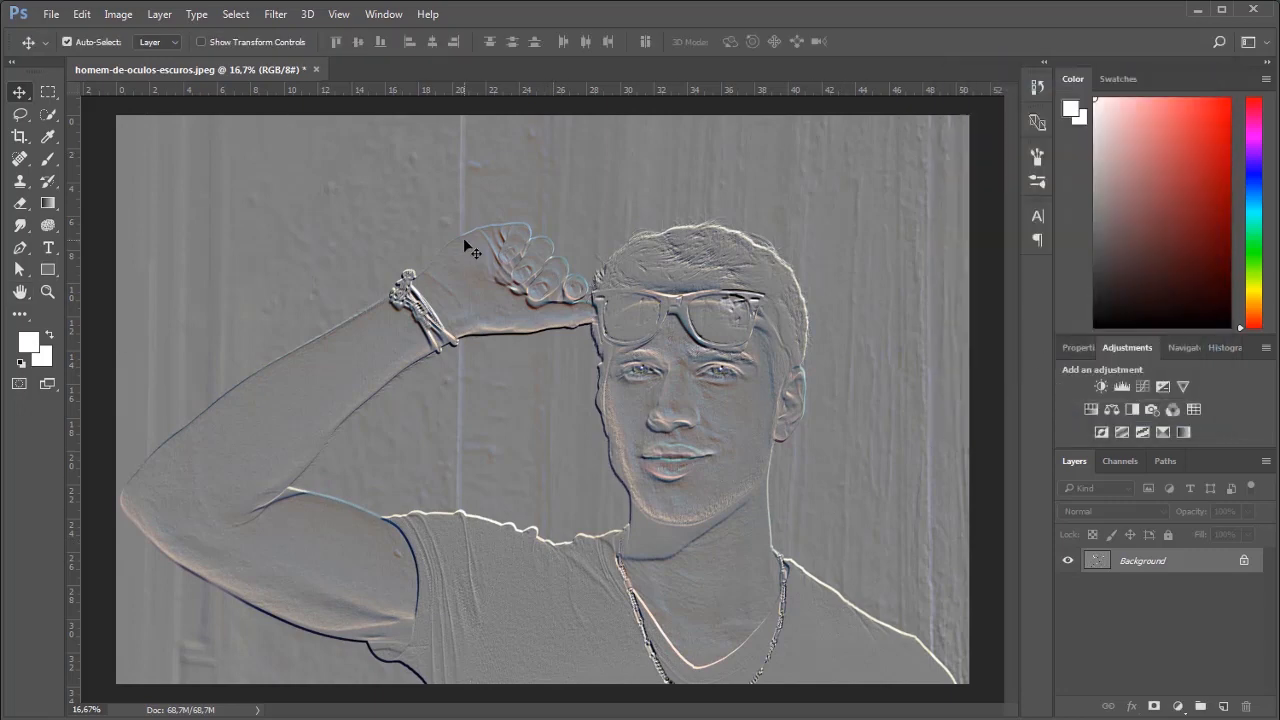